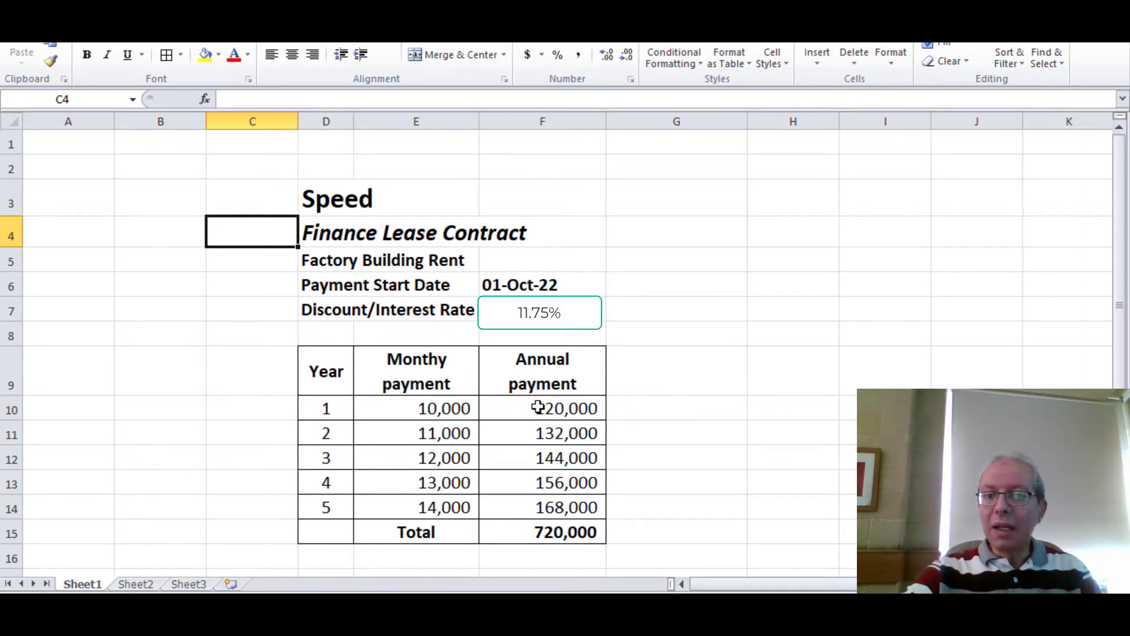
Step: Review the year 1 and year 2 monthly payments and the total annual payment in the finance lease contract sheet
left_click(443, 410)
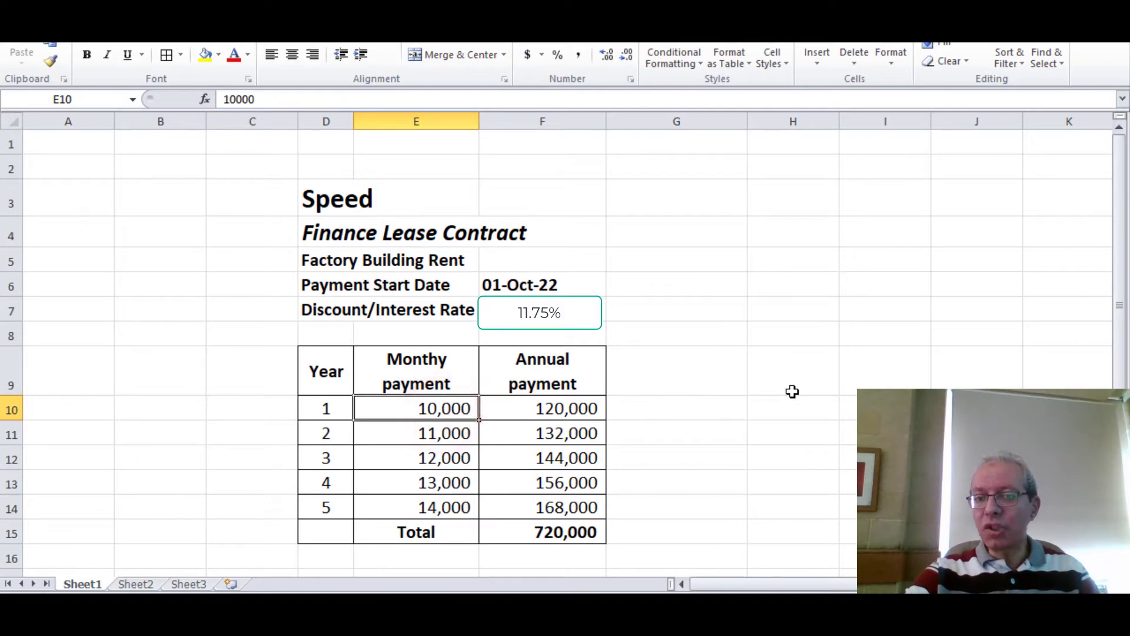
left_click(440, 437)
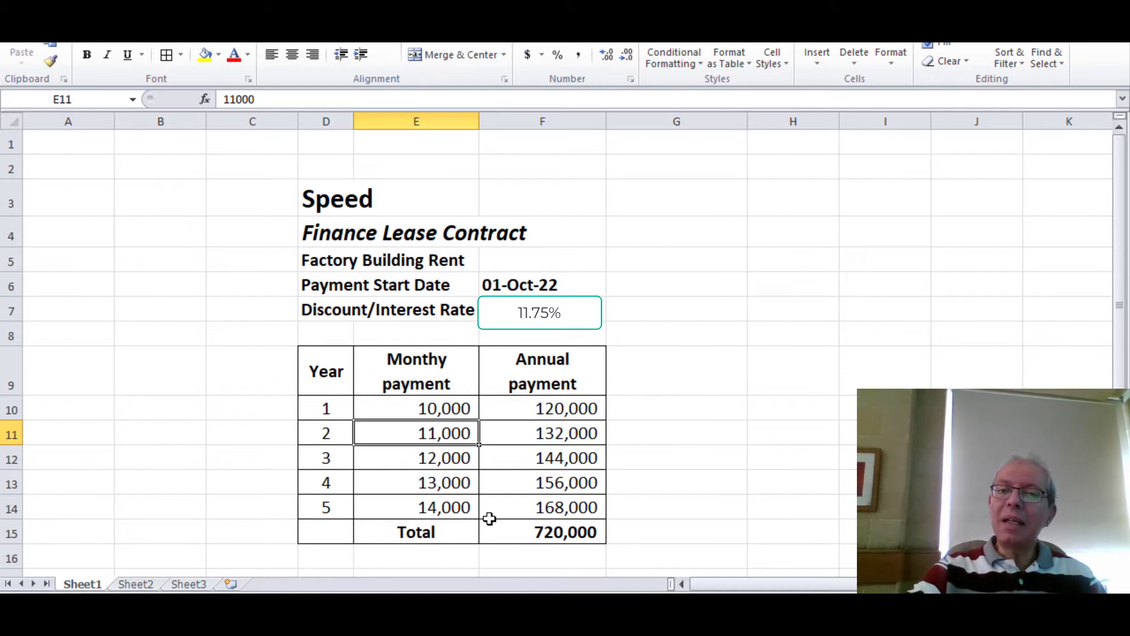
left_click(567, 534)
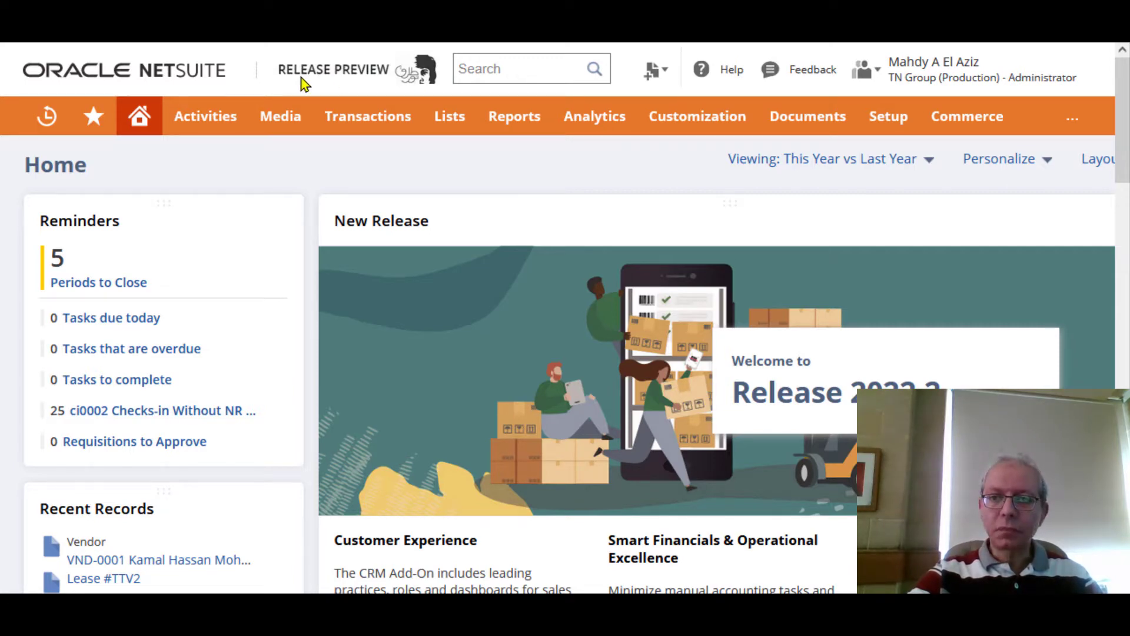
Step: Start a new lease record in NetSuite's Fixed Assets module
key("ctrl+minus")
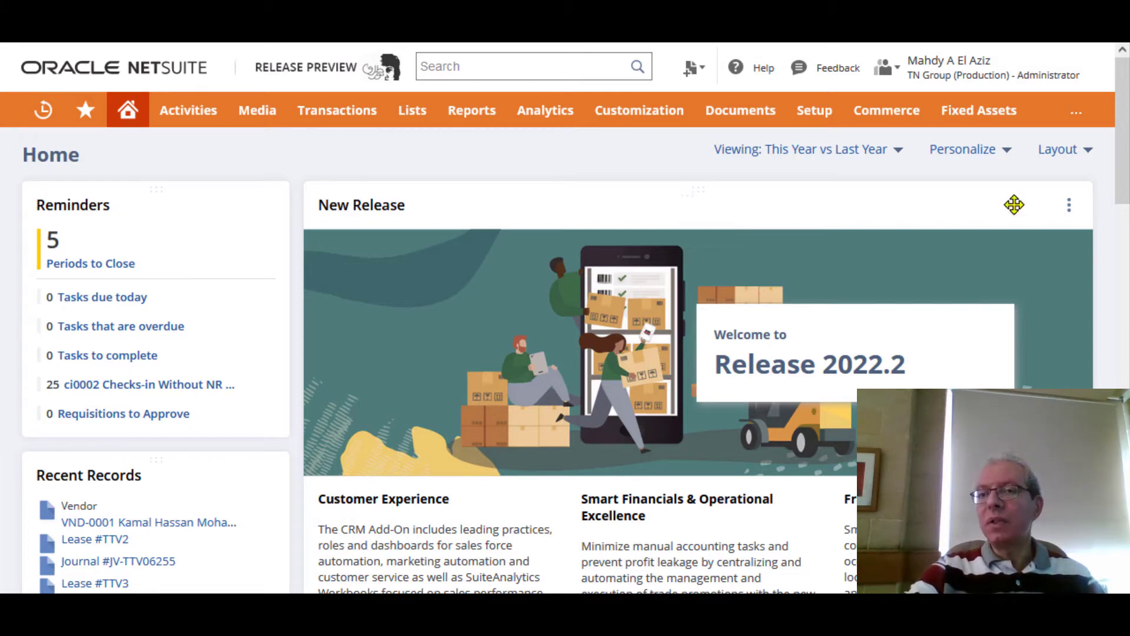
mouse_move(1007, 125)
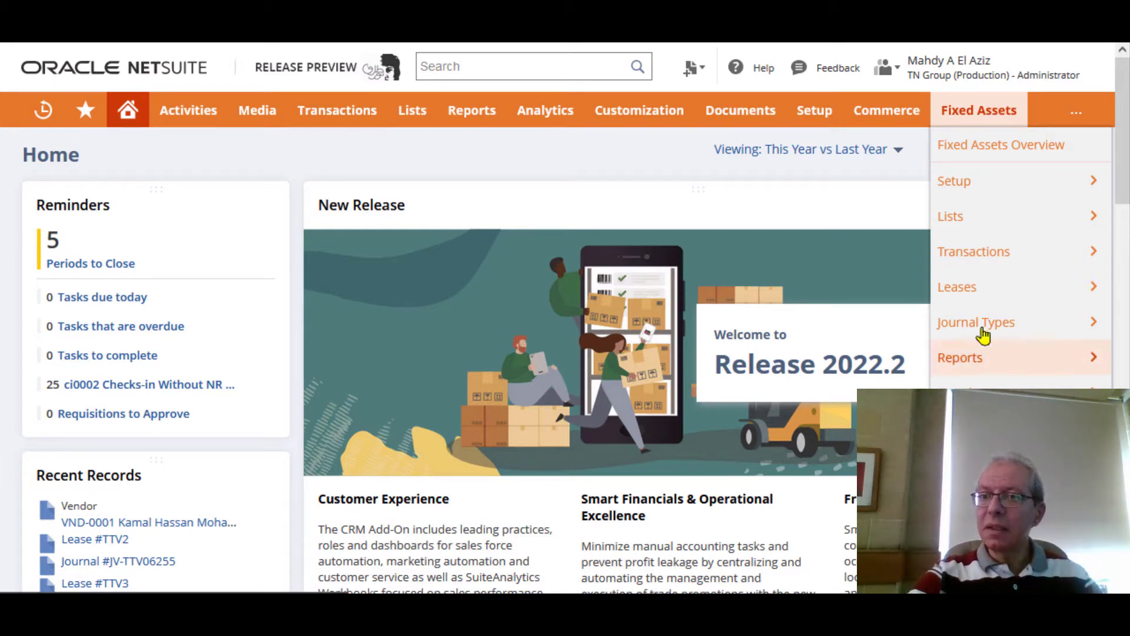
mouse_move(979, 298)
mouse_move(803, 290)
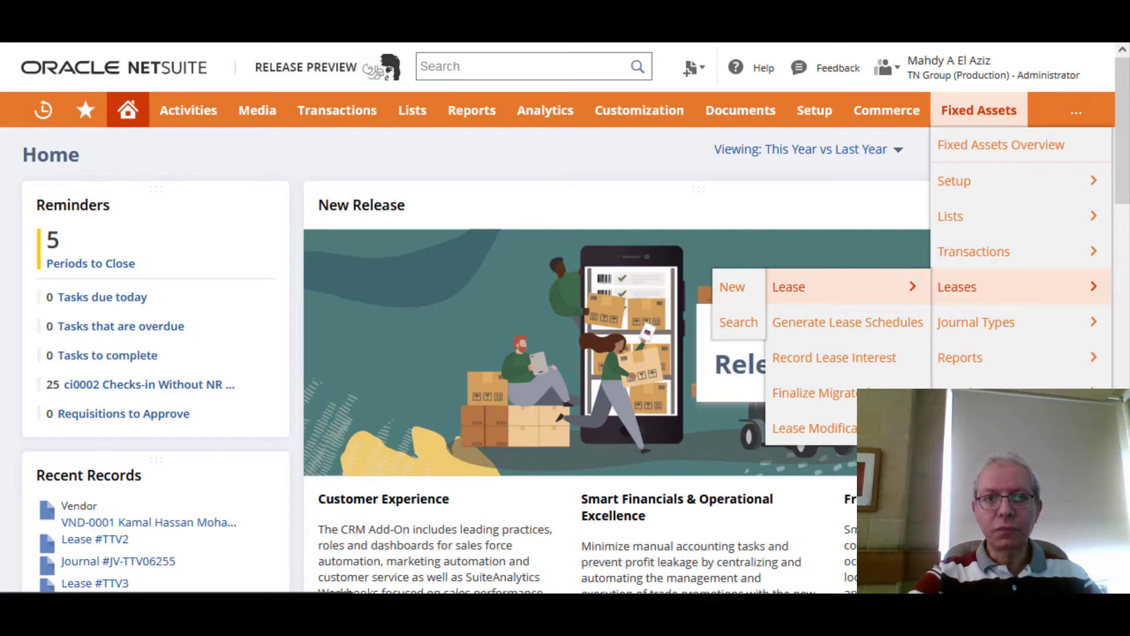
left_click(732, 290)
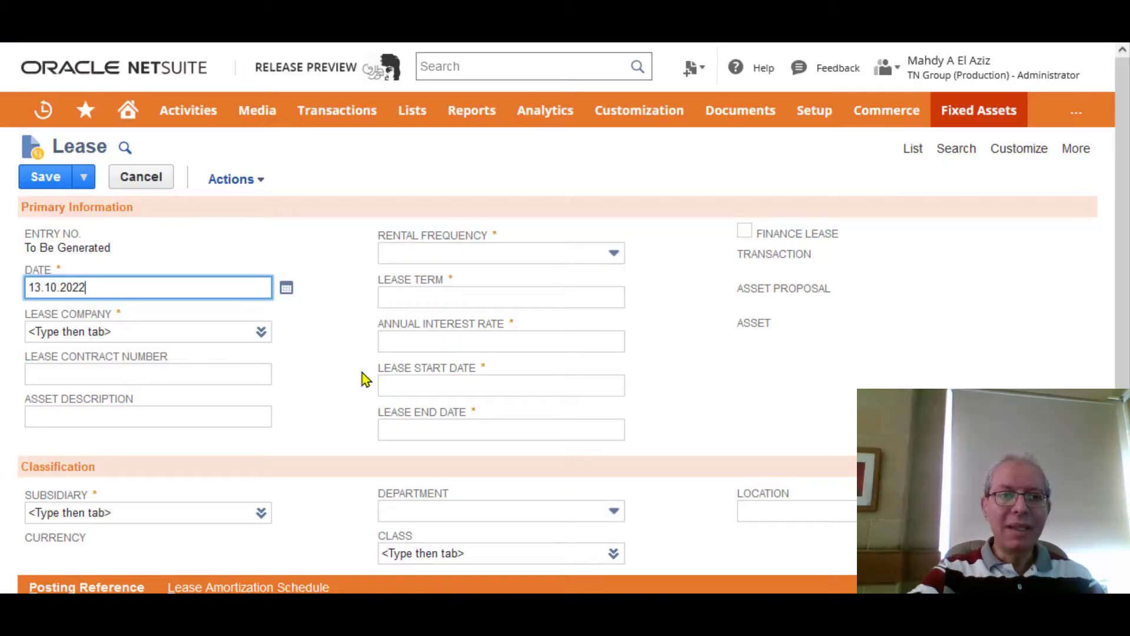
Step: Fill in the lease company with the vendor, enter the lease contract number, and describe the asset as Factory Building Rent
left_click(171, 325)
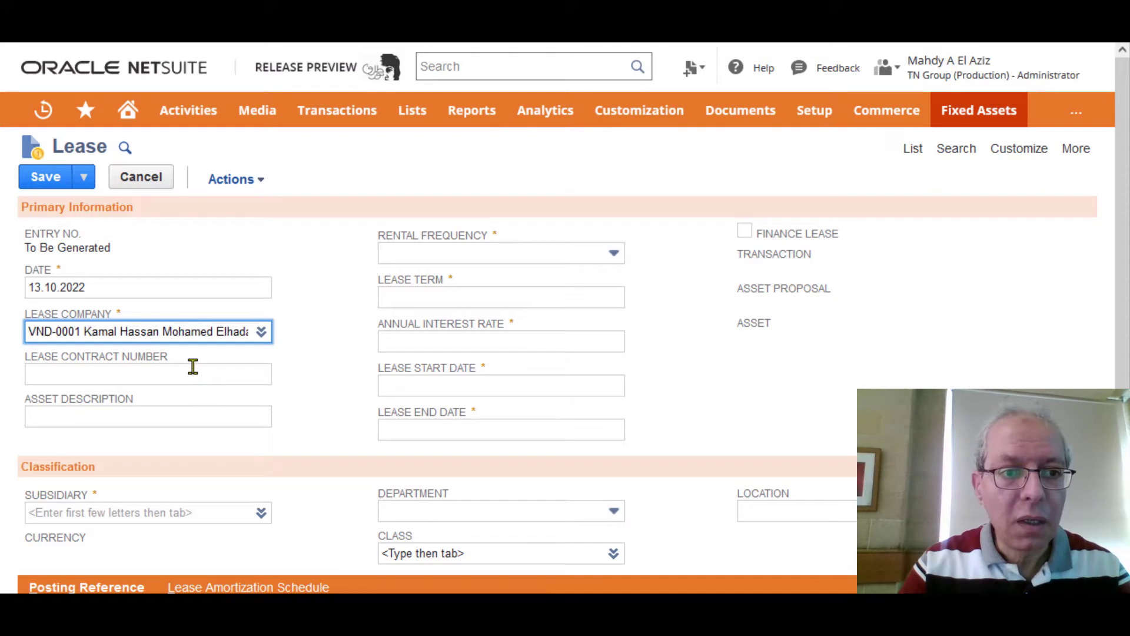
left_click(192, 372)
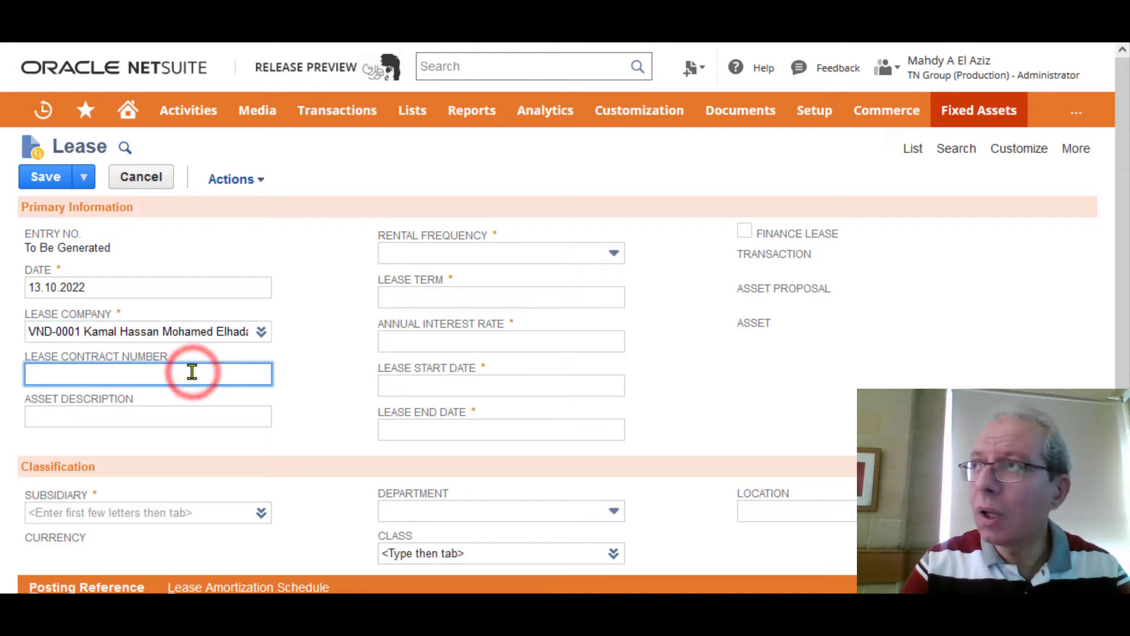
type("789456")
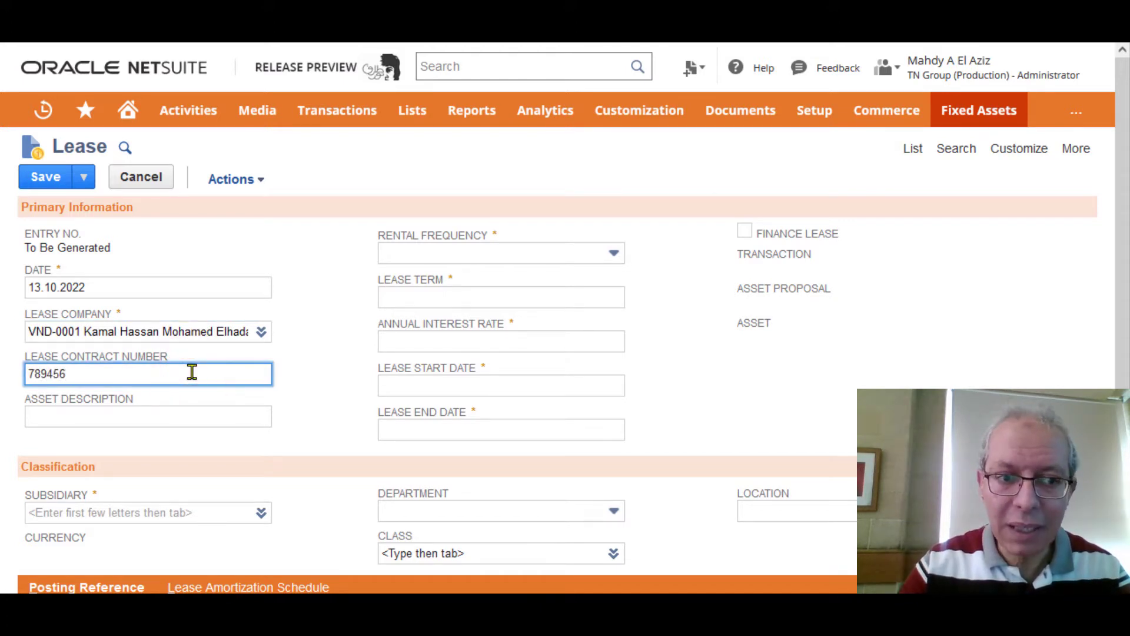
left_click(192, 409)
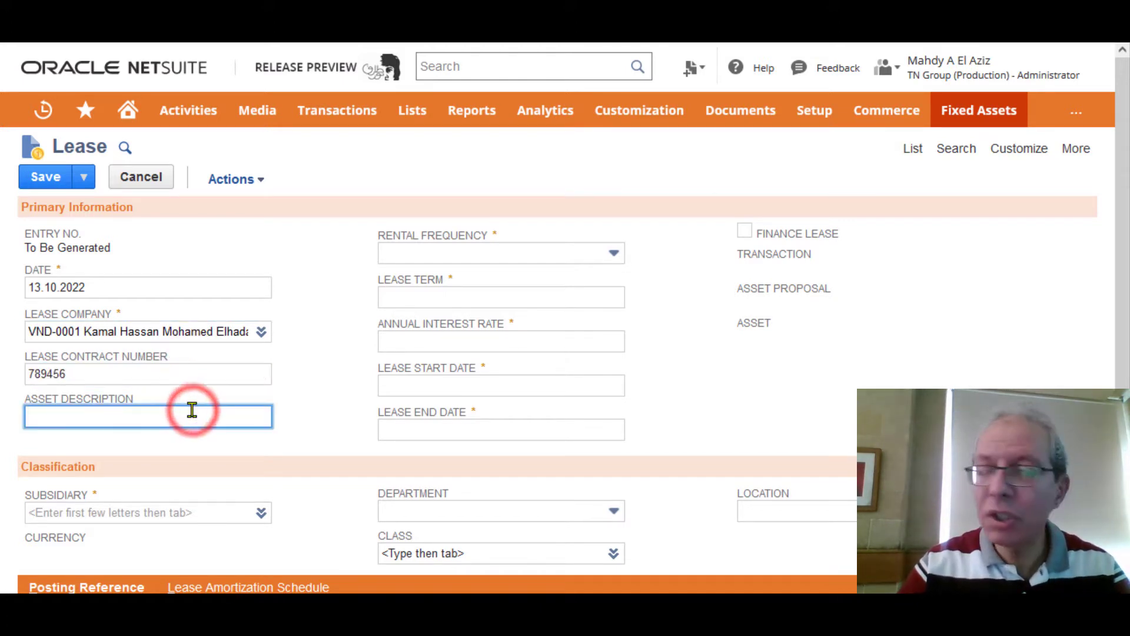
type("Factory Building Rent")
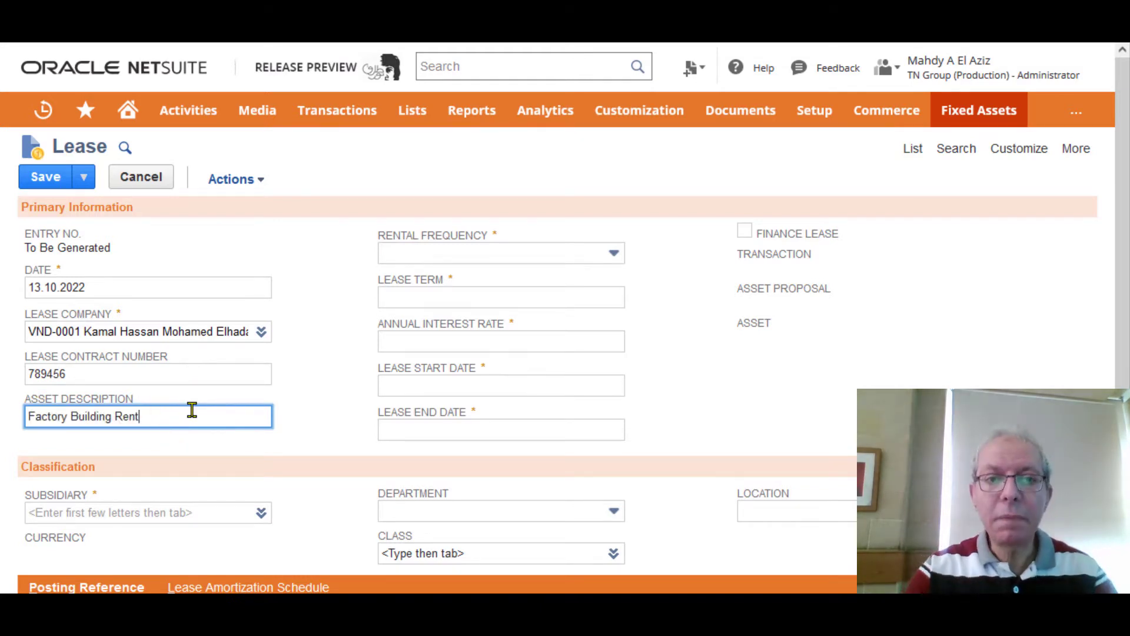
Step: Set the rental frequency to Monthly and the lease term to 12, consulting the payment schedule in the Excel contract sheet
left_click(525, 254)
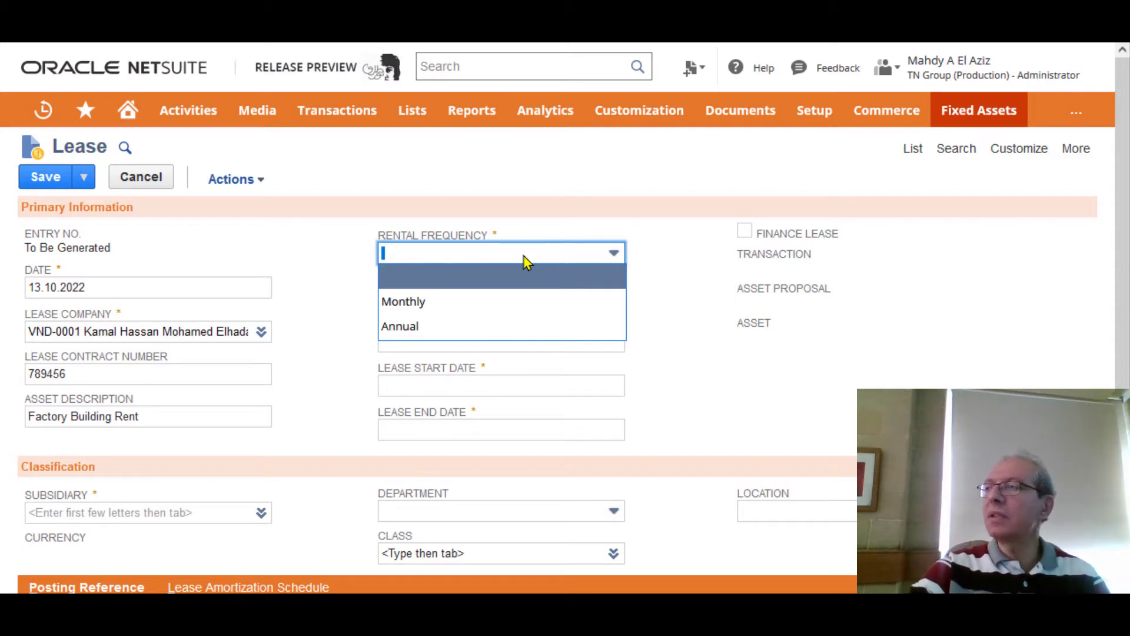
left_click(500, 303)
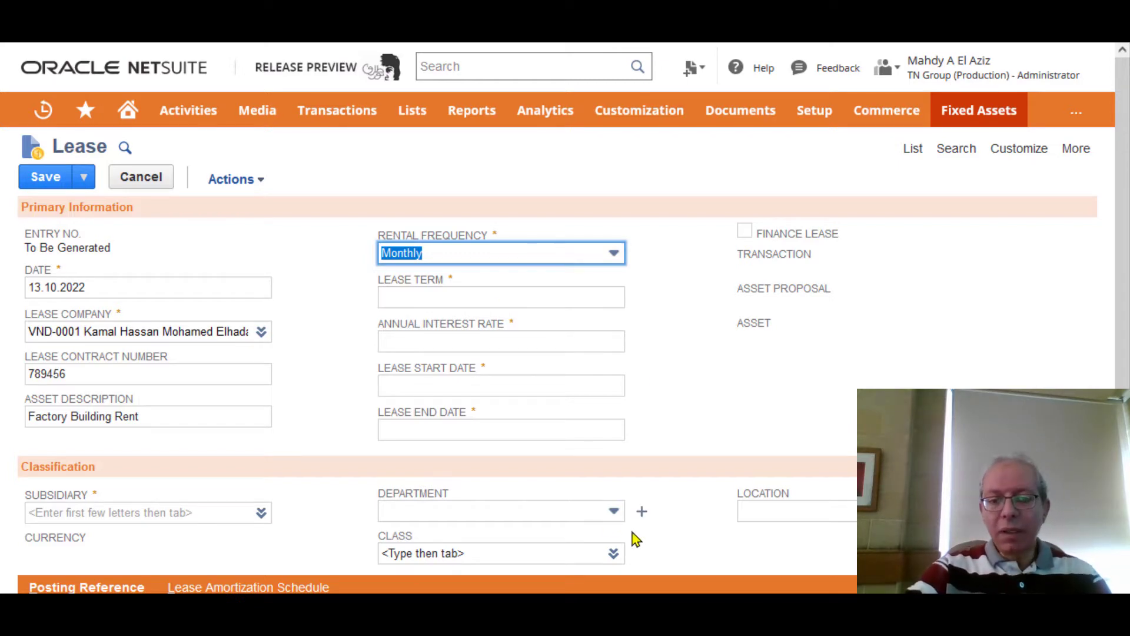
left_click(665, 606)
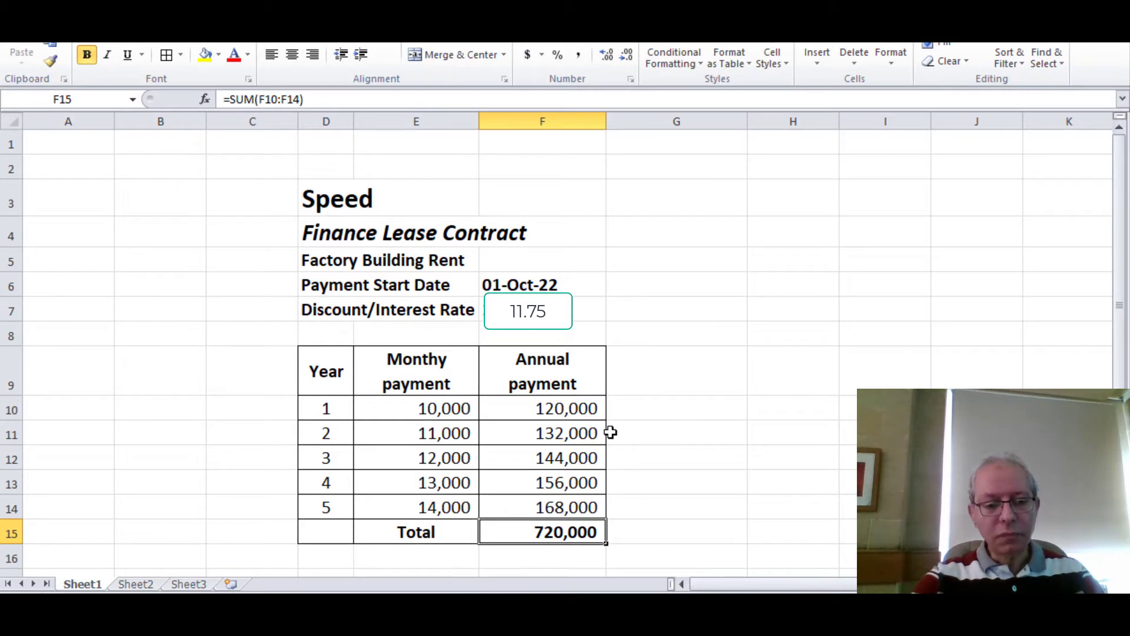
key("alt+Tab")
left_click(473, 296)
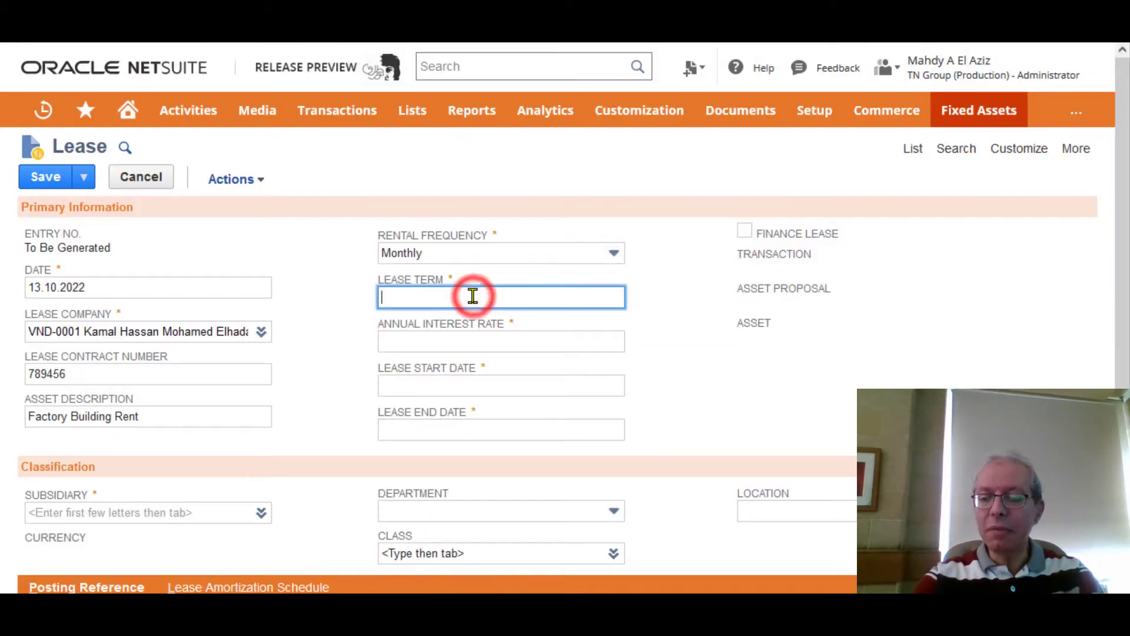
type("12")
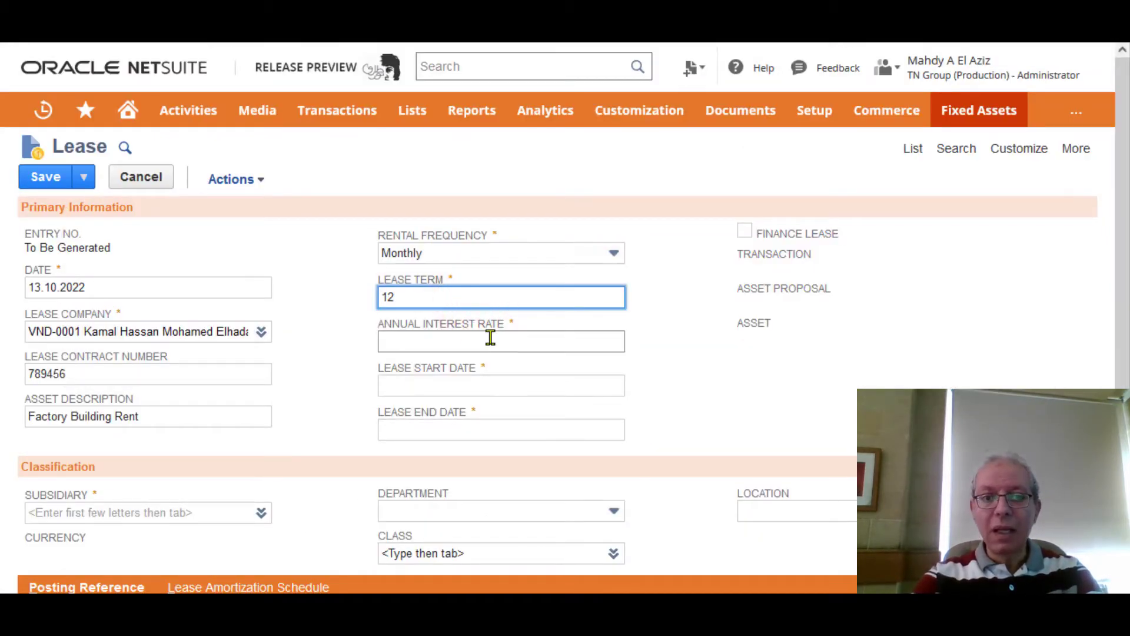
Step: Check the discount rate in the Excel contract sheet and set the lease's annual interest rate to 11.75%
left_click(491, 337)
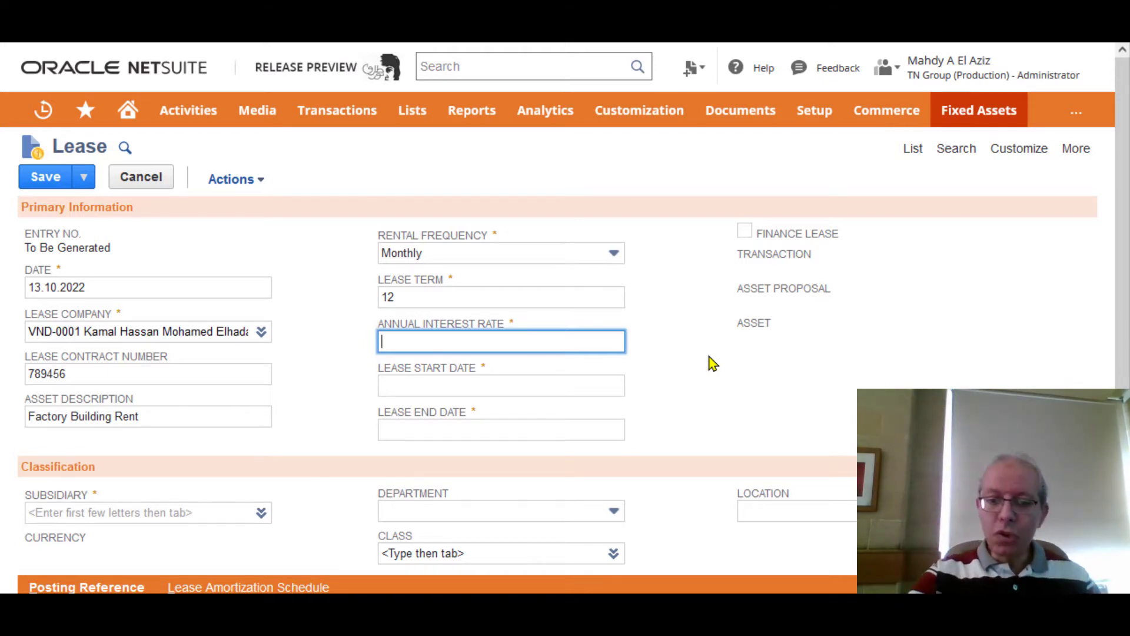
left_click(630, 607)
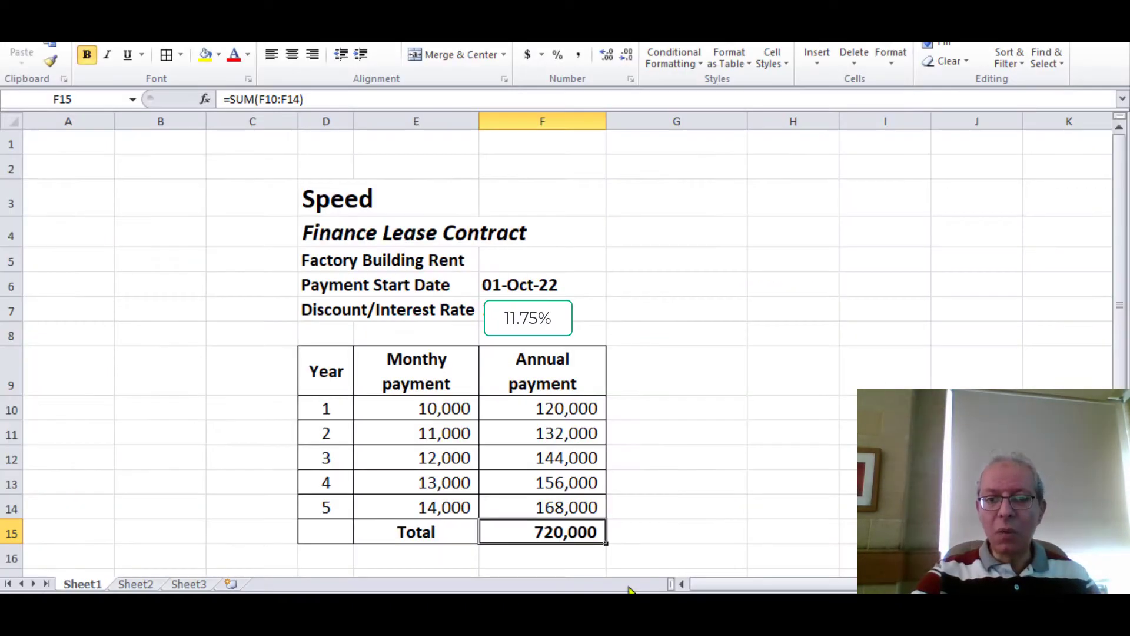
left_click(558, 533)
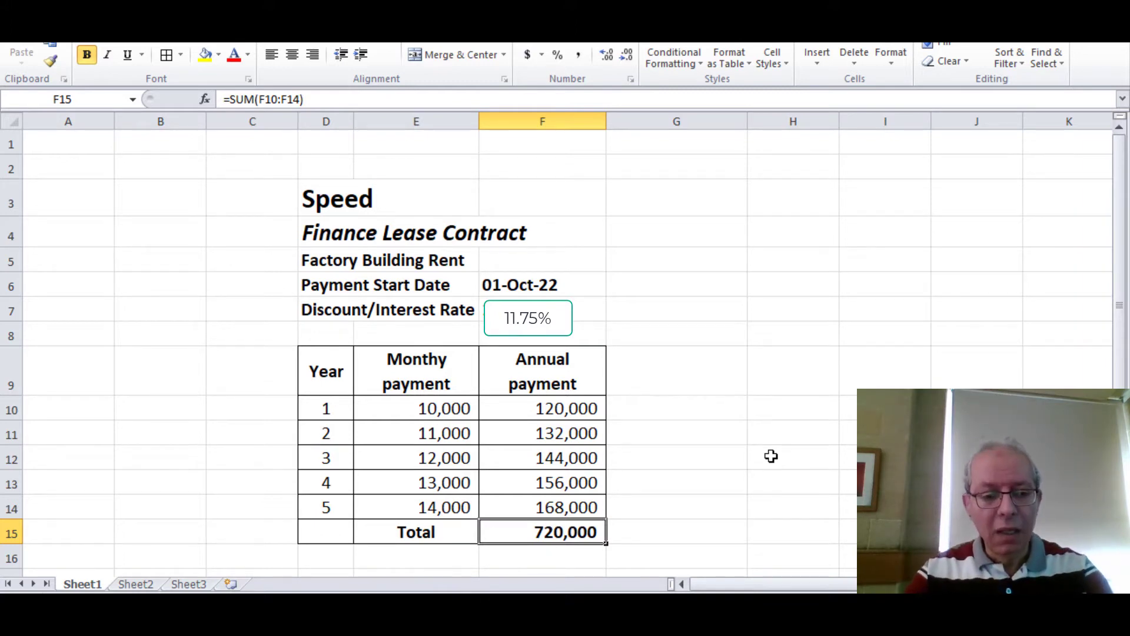
key("alt+Tab")
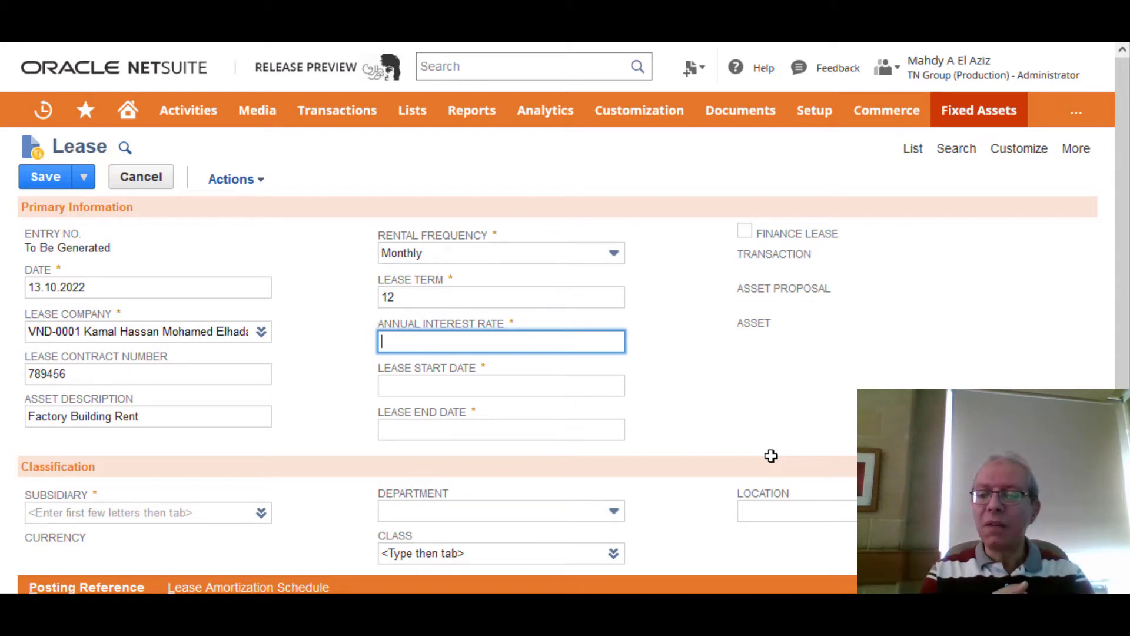
type("11.75")
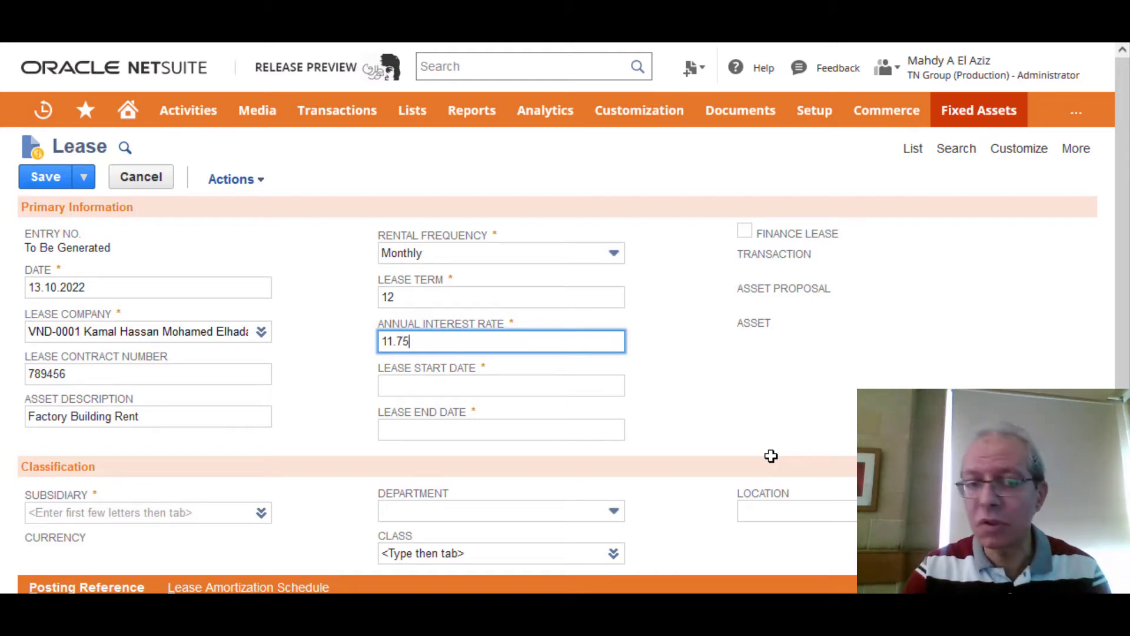
Step: Set the lease start date to 01.10.2022 and mark the record as a finance lease
left_click(558, 385)
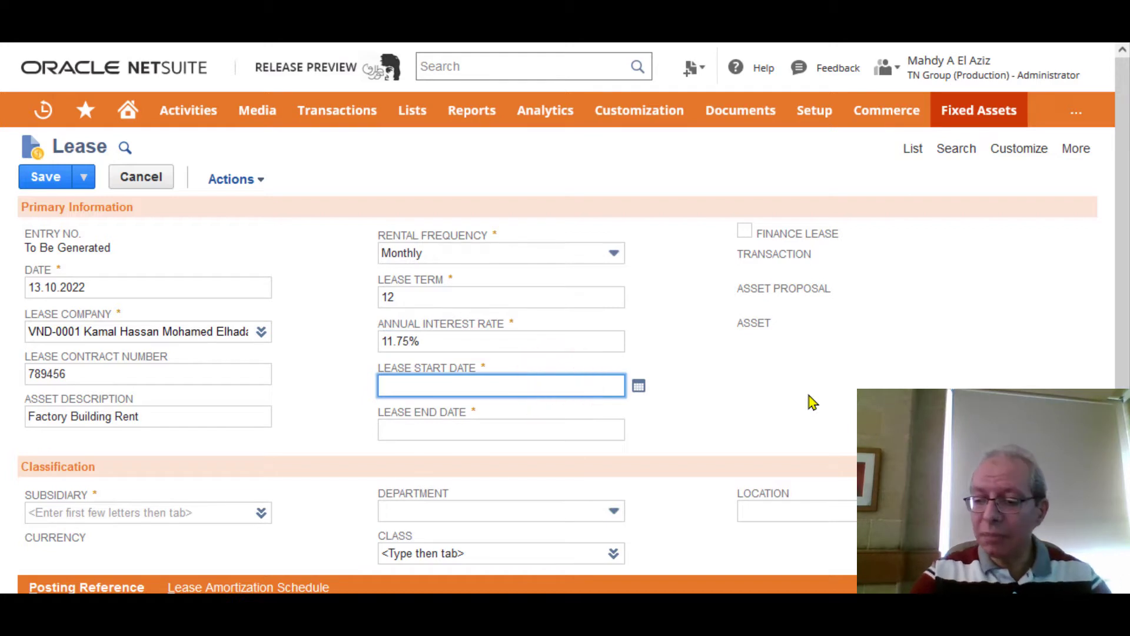
type("01.10.")
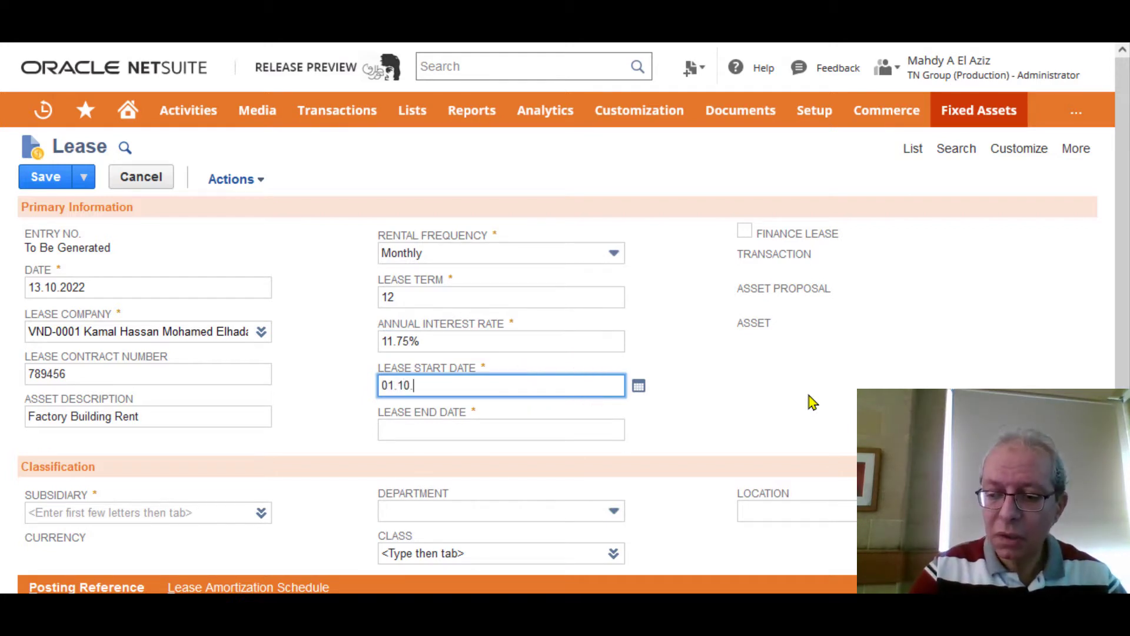
type("22")
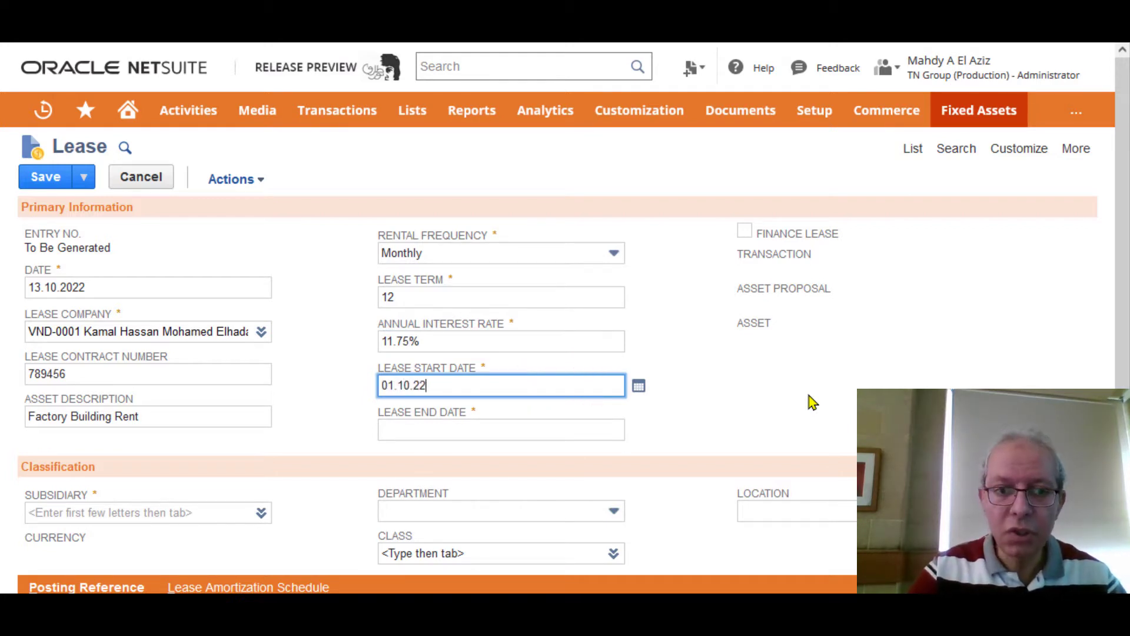
left_click(732, 386)
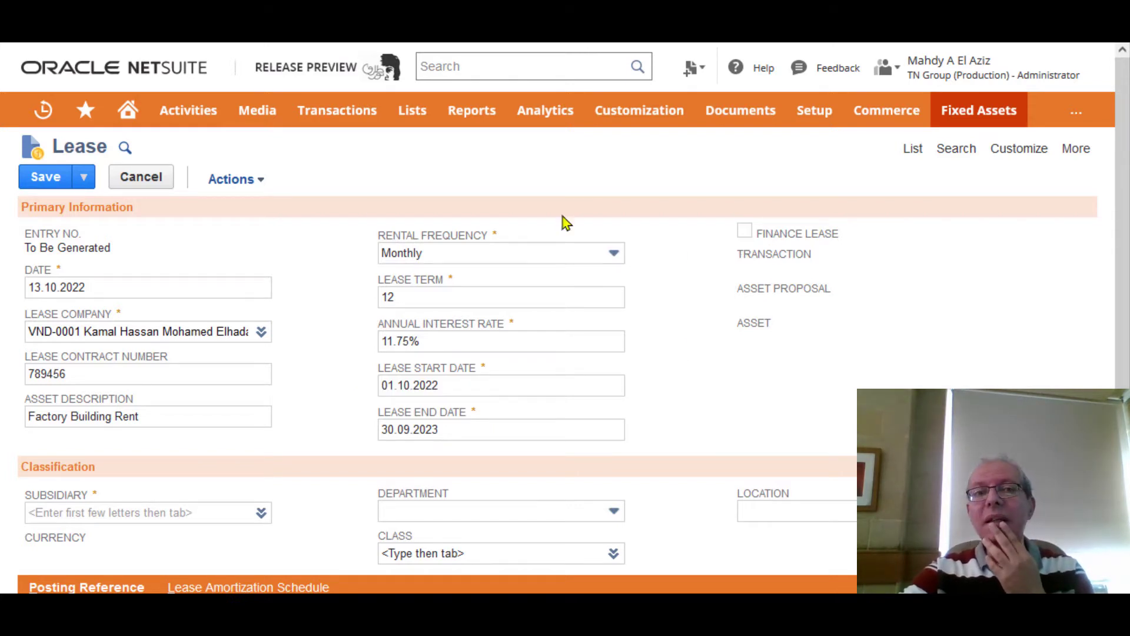
left_click(746, 230)
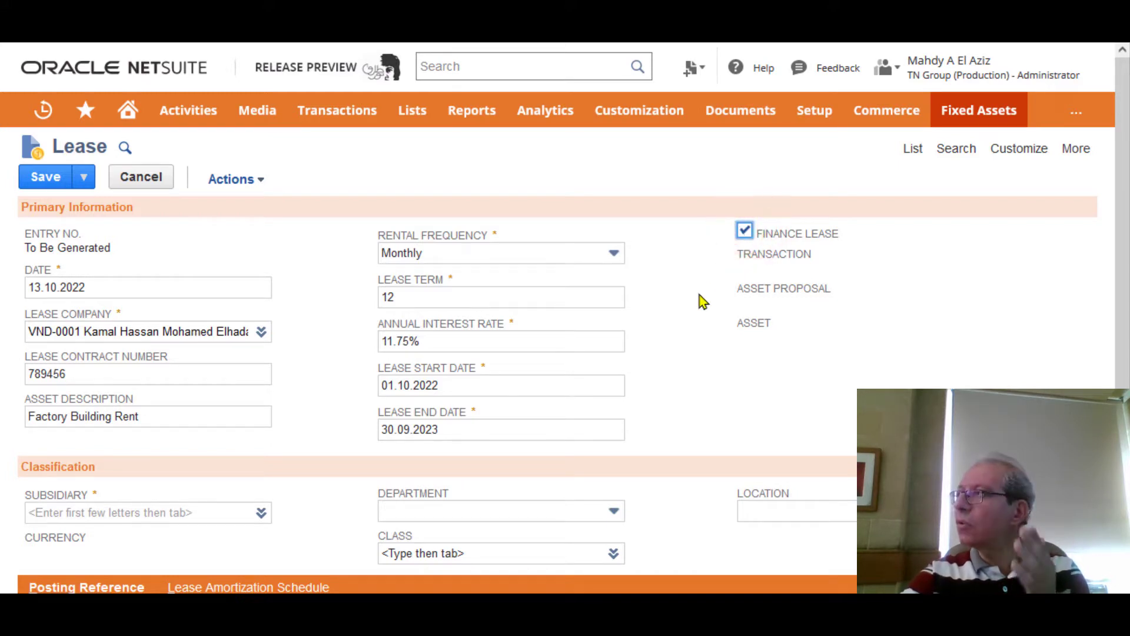
Step: Assign the lease to the subsidiary 1202 Speed under Comco-Consolidation in the Classification section
scroll(703, 302, "down", 3)
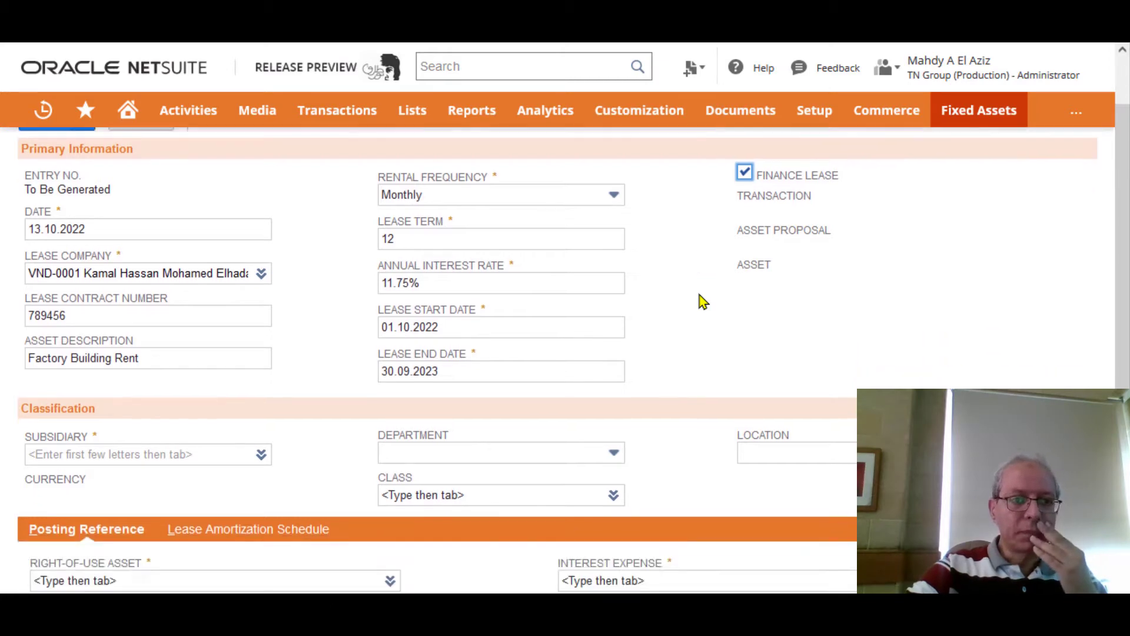
left_click(146, 349)
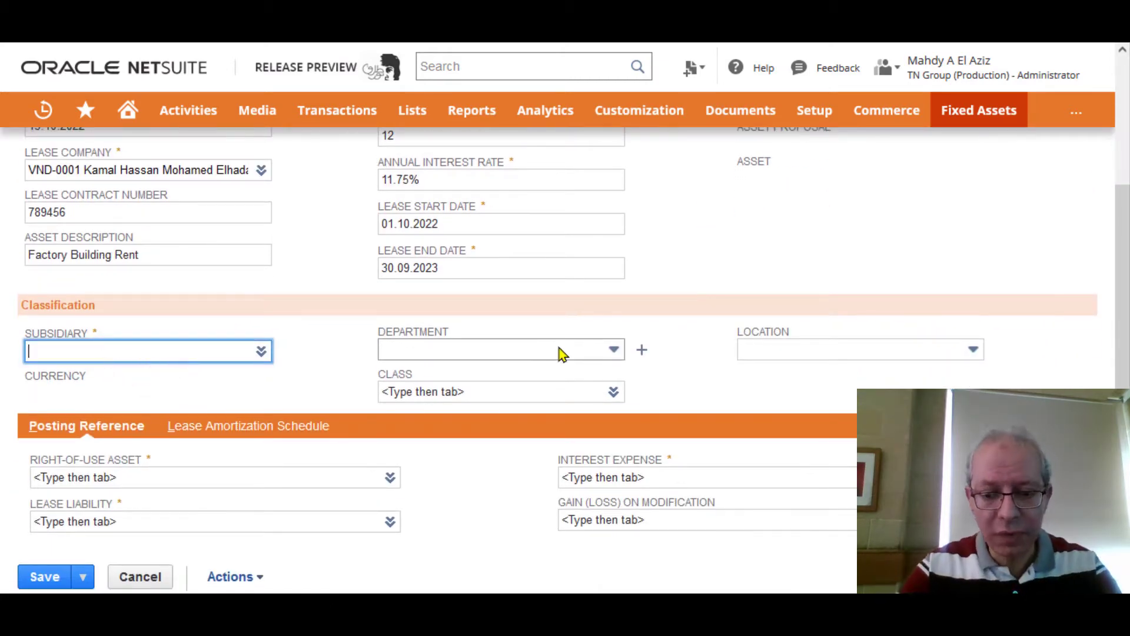
type("1202")
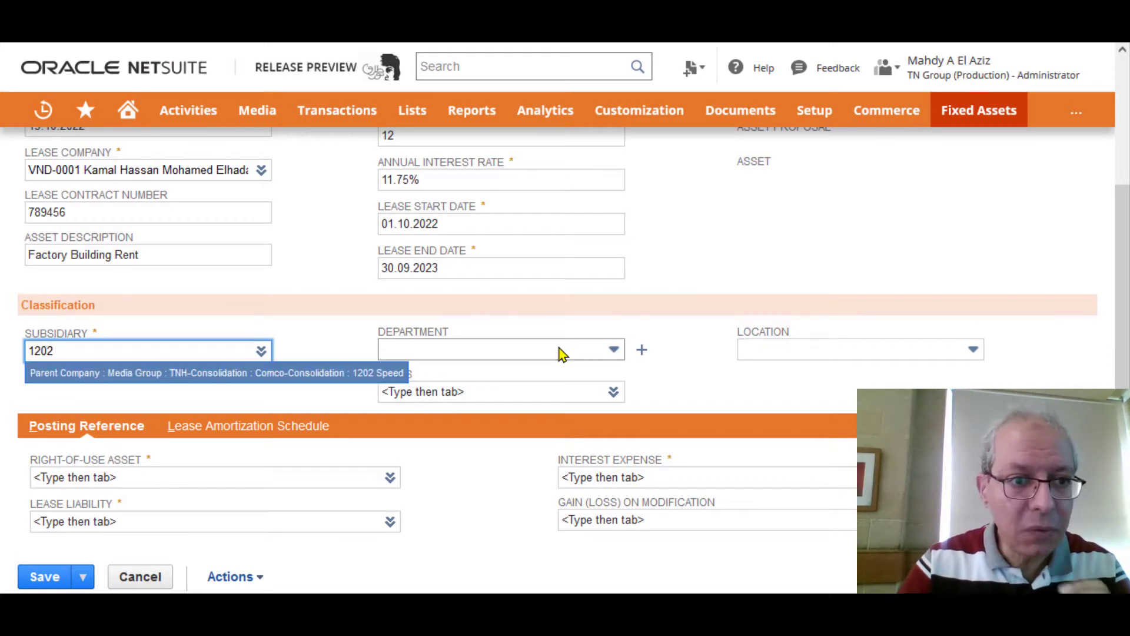
left_click(310, 371)
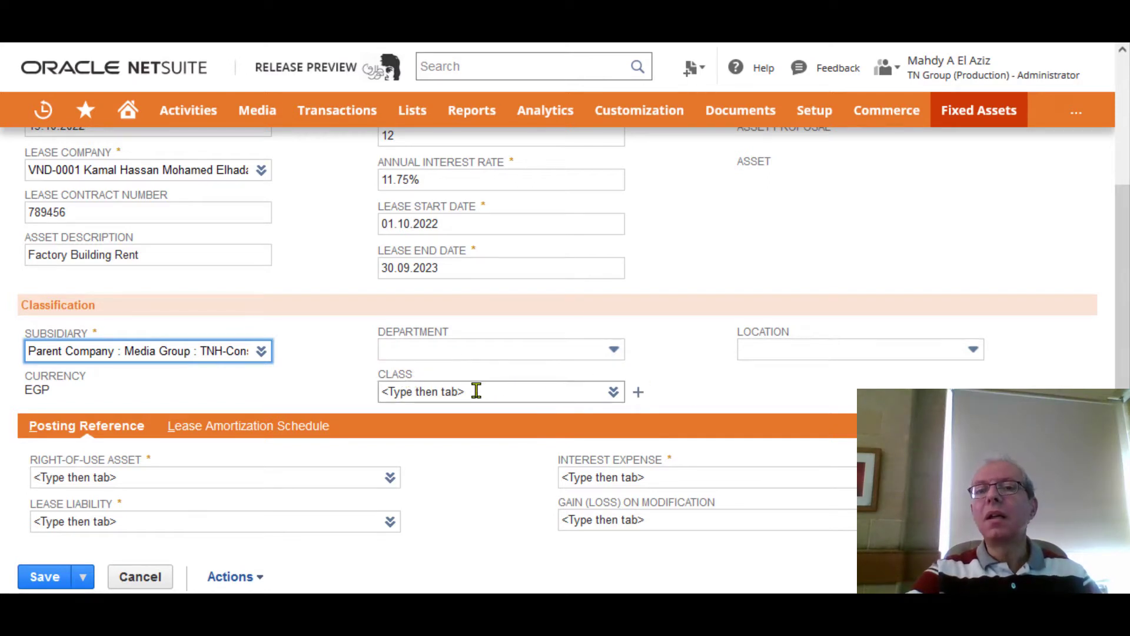
Step: Look through the available classes for the lease in the Classification section, without choosing one
left_click(417, 382)
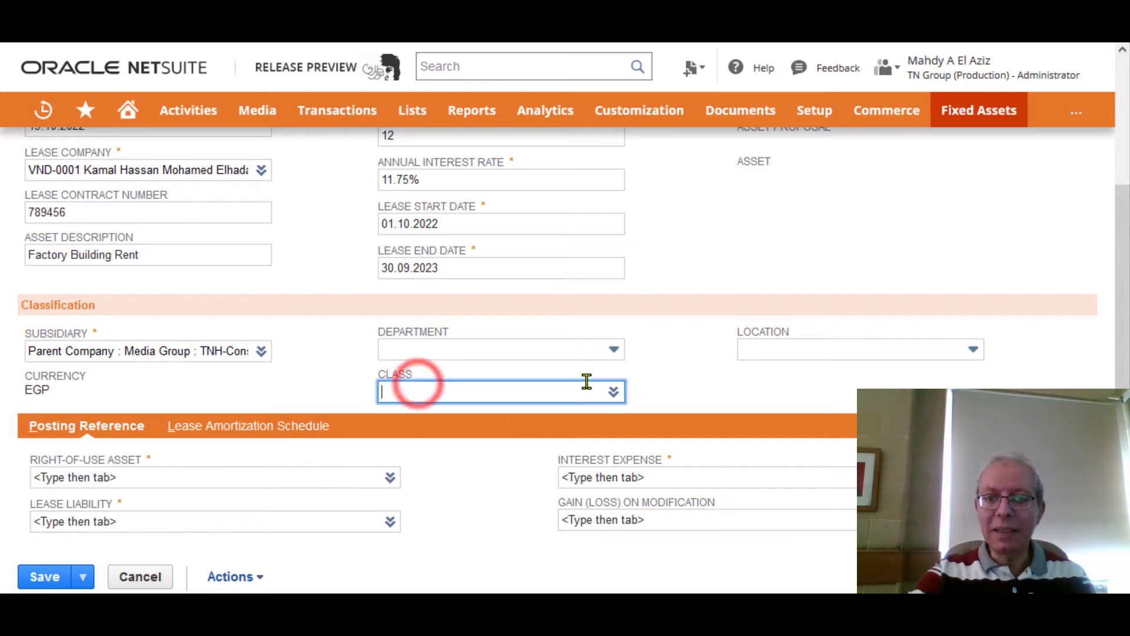
left_click(617, 394)
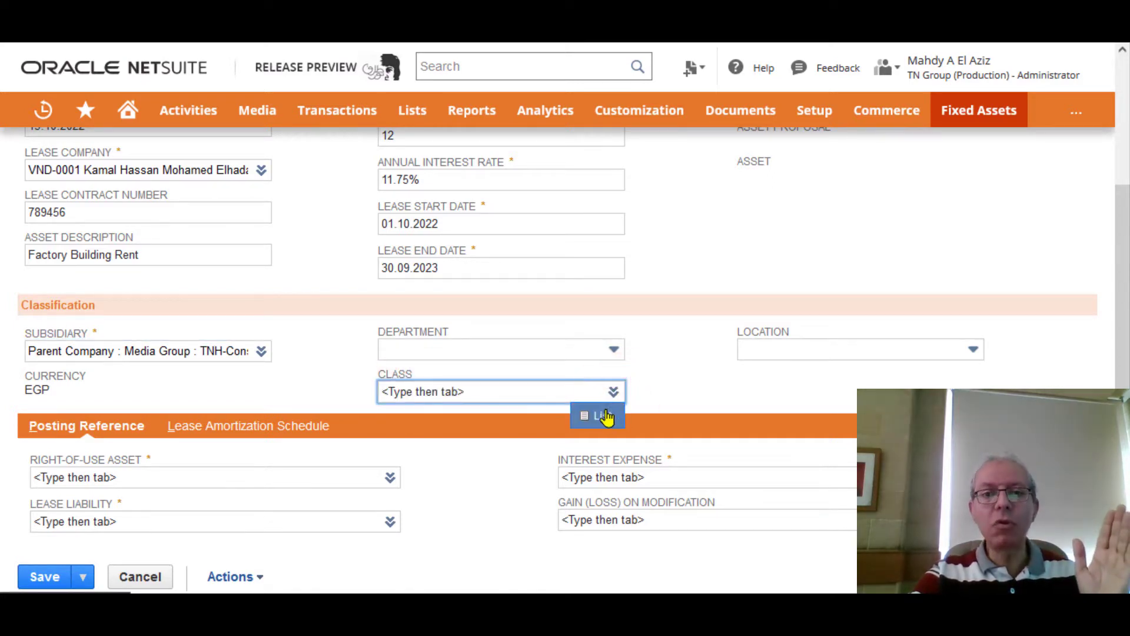
left_click(607, 415)
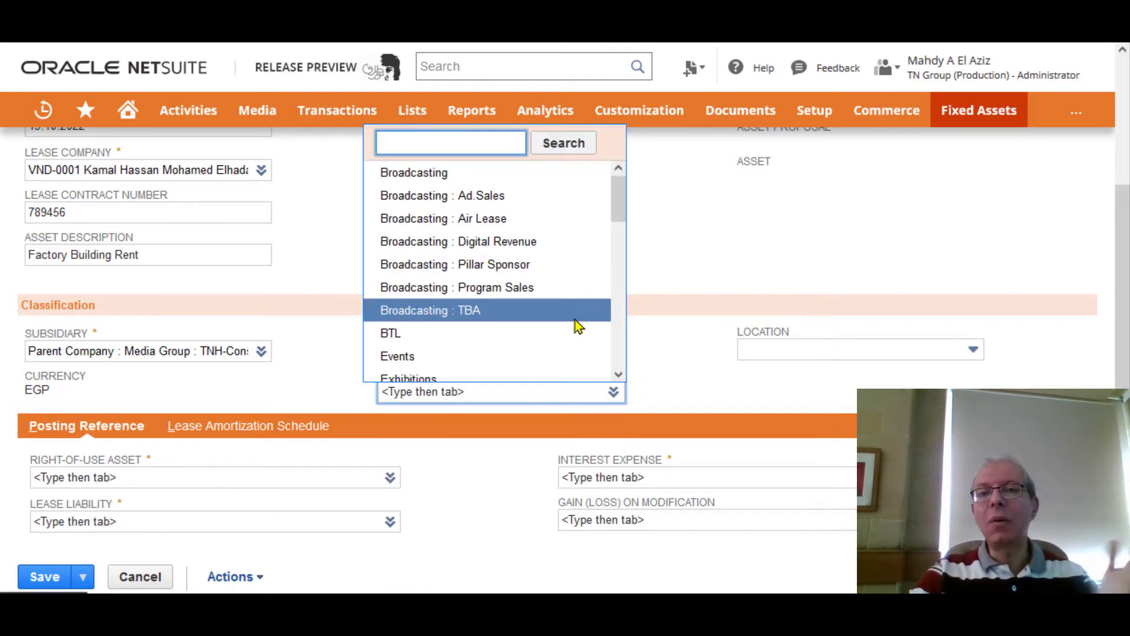
scroll(575, 323, "down", 10)
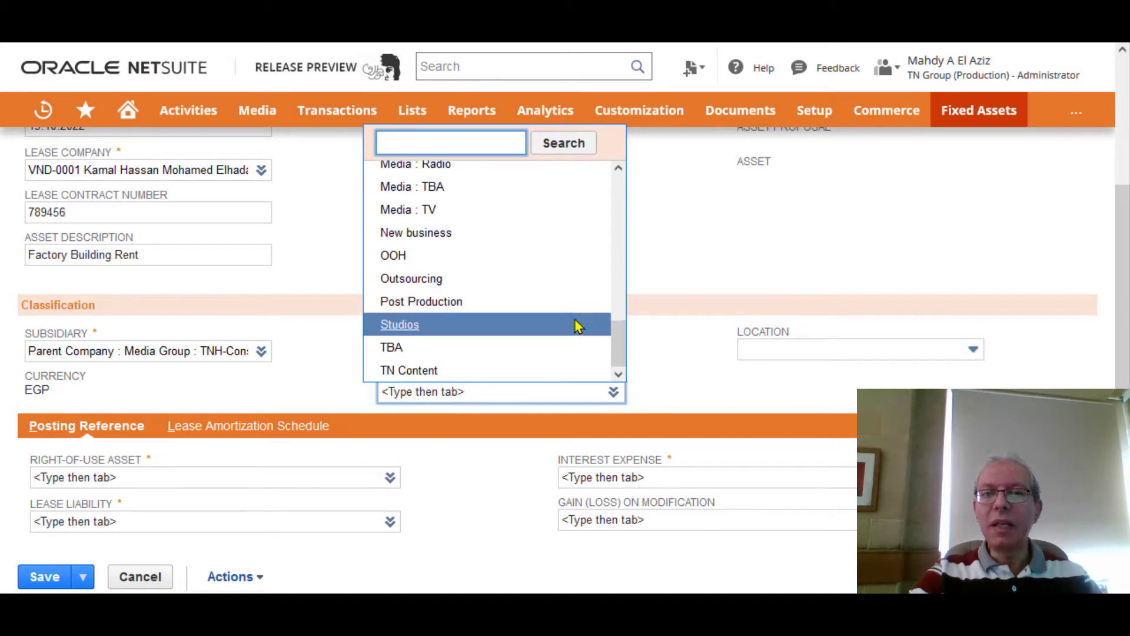
scroll(575, 325, "up", 10)
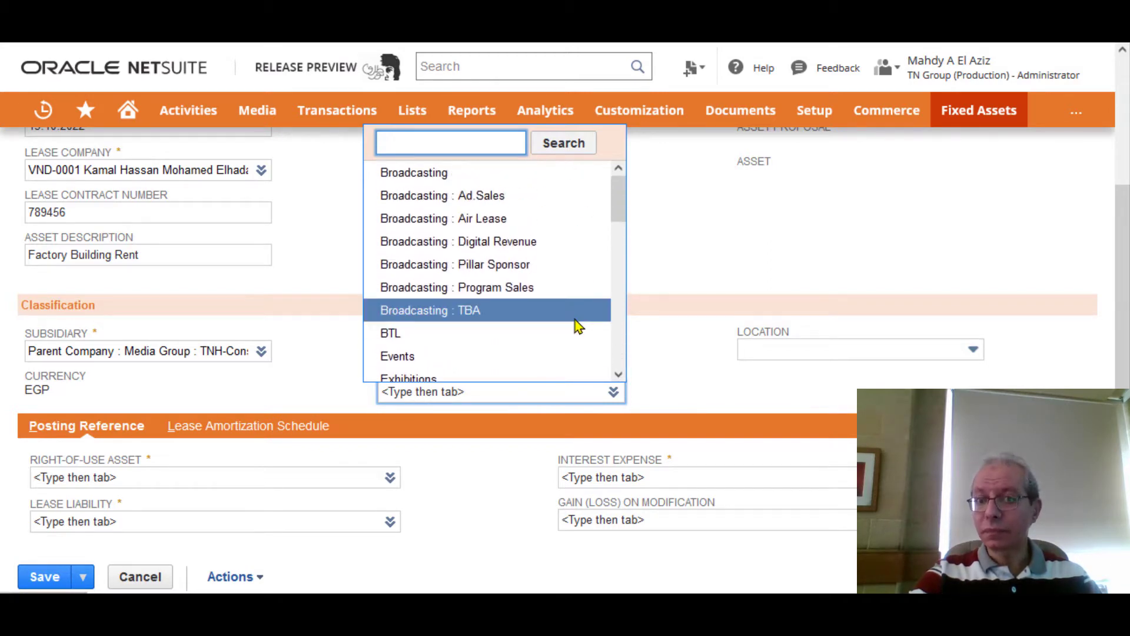
left_click(681, 342)
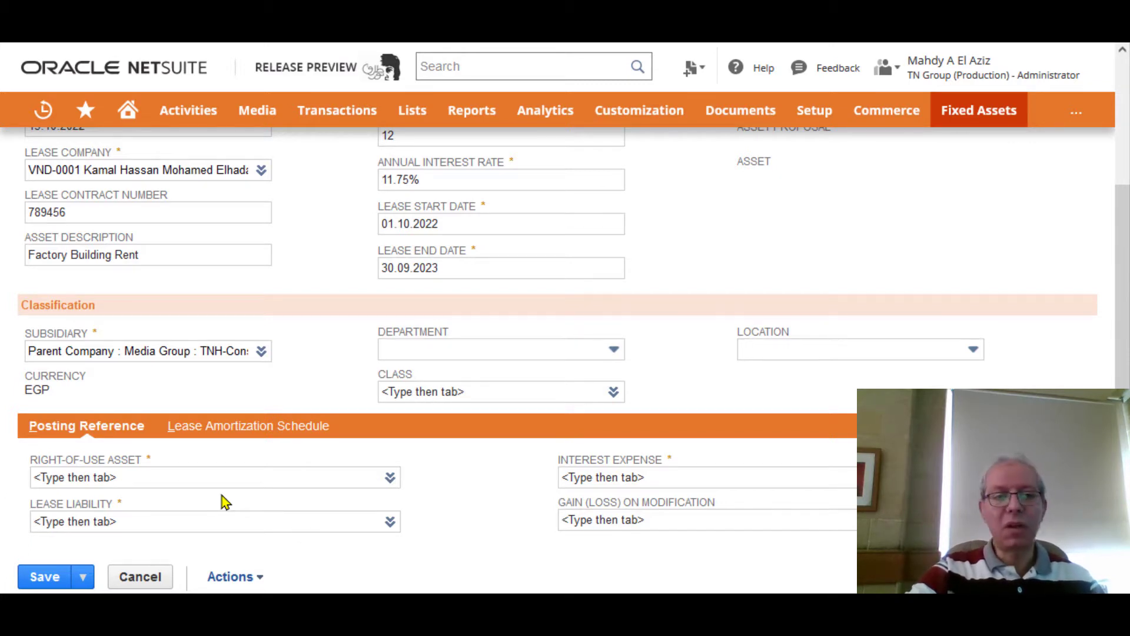
Step: Set the right-of-use asset account to 103120 ROU Assets - Buildings and the lease liability account to 410110 ROU Asset Lease Liability
left_click(183, 474)
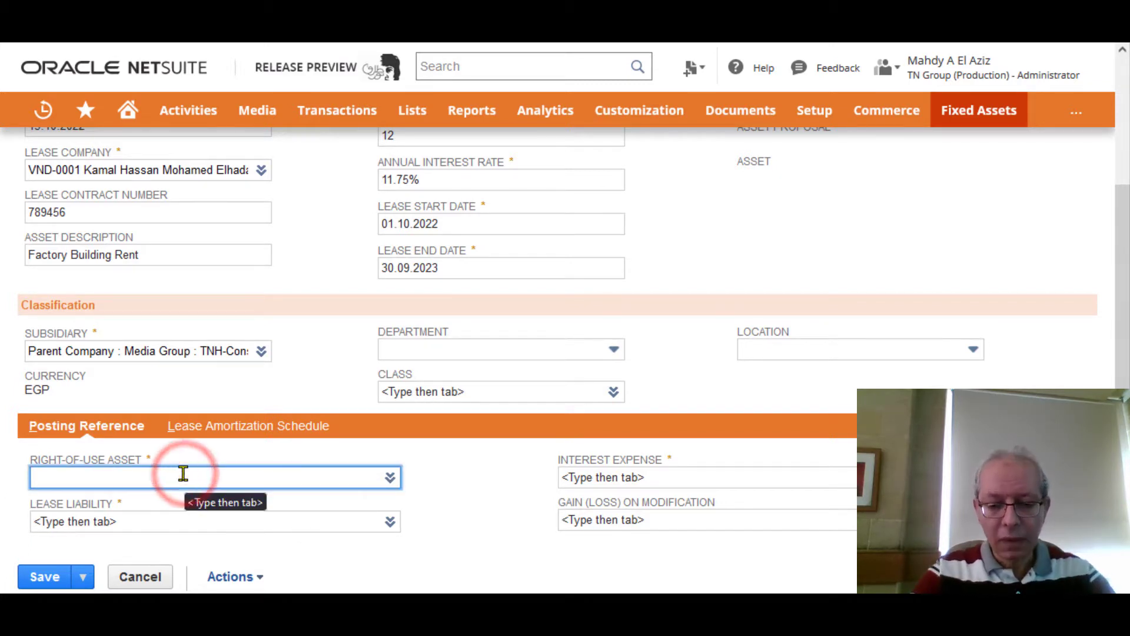
type("rou")
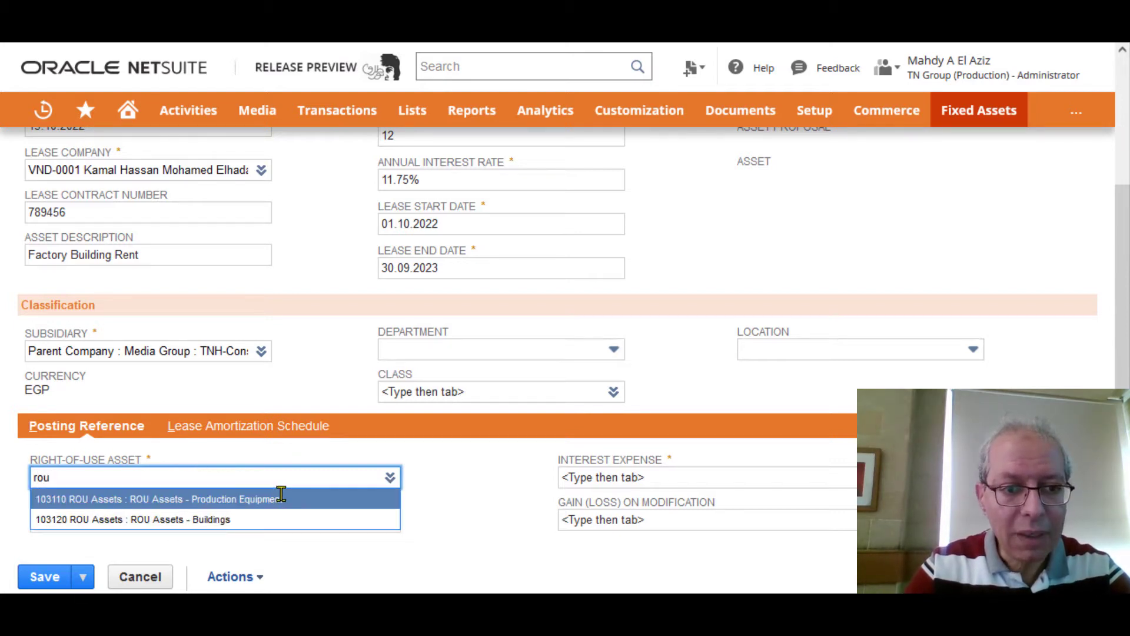
left_click(196, 520)
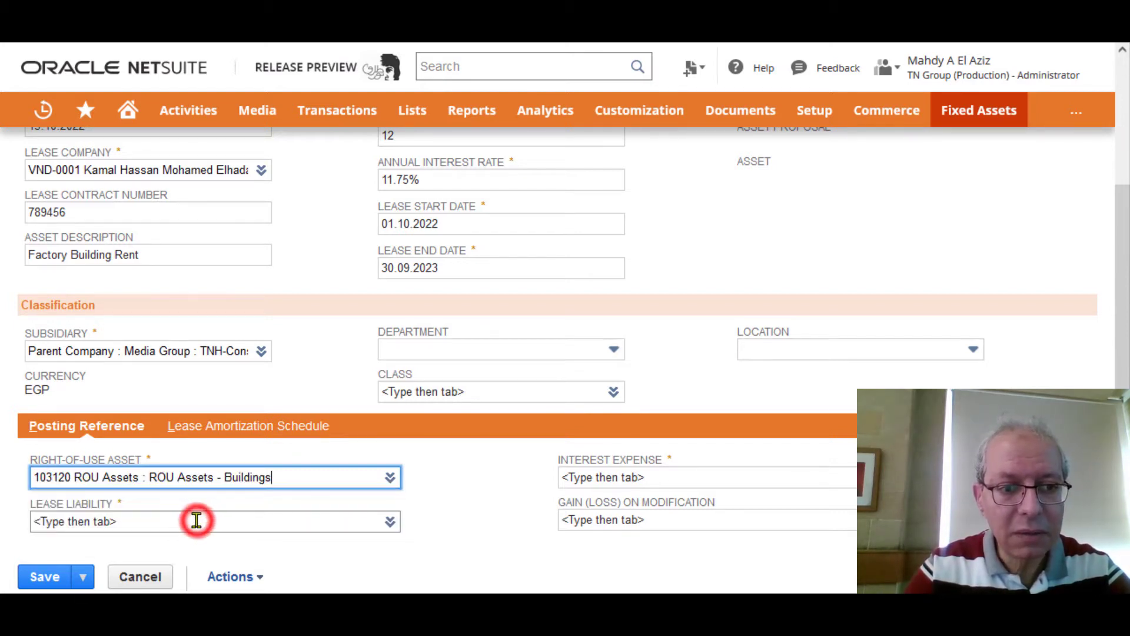
left_click(197, 520)
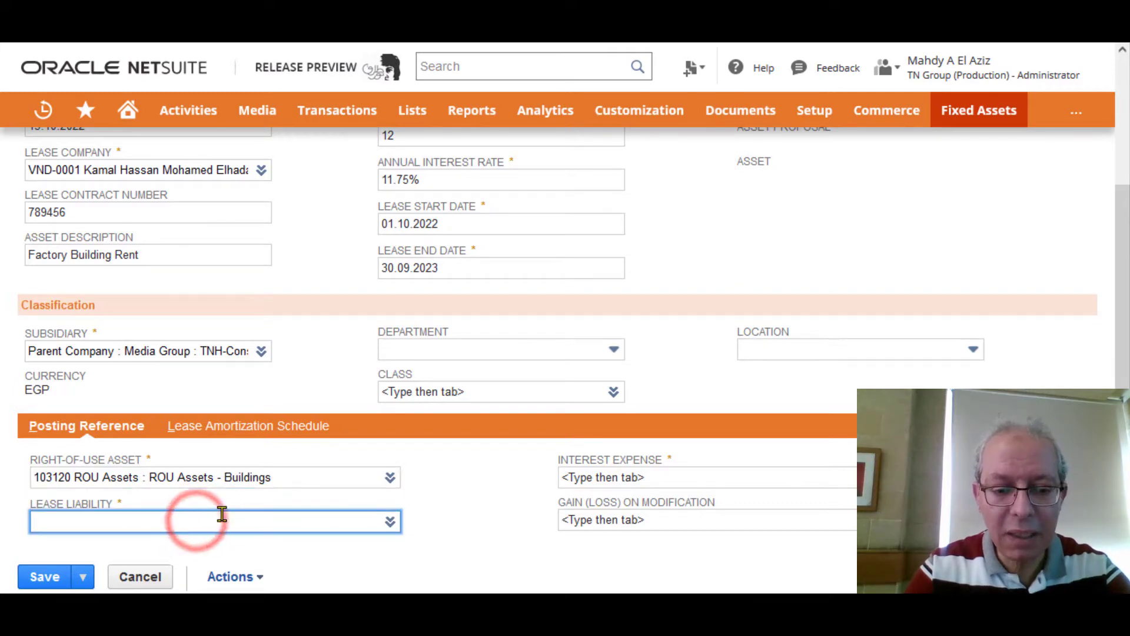
type("rou")
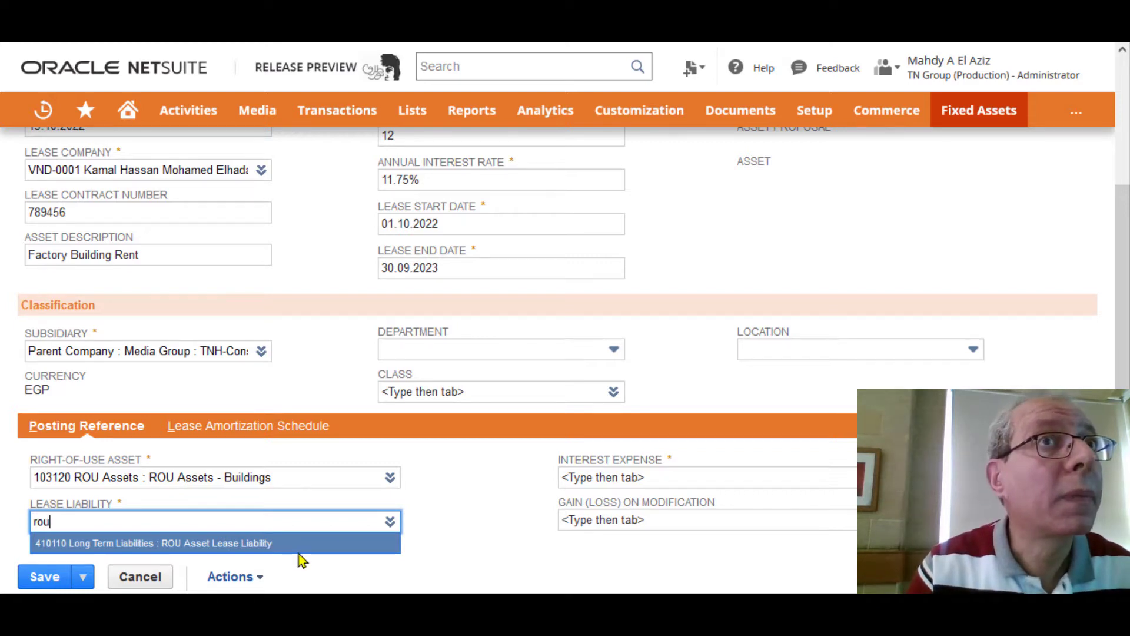
left_click(299, 552)
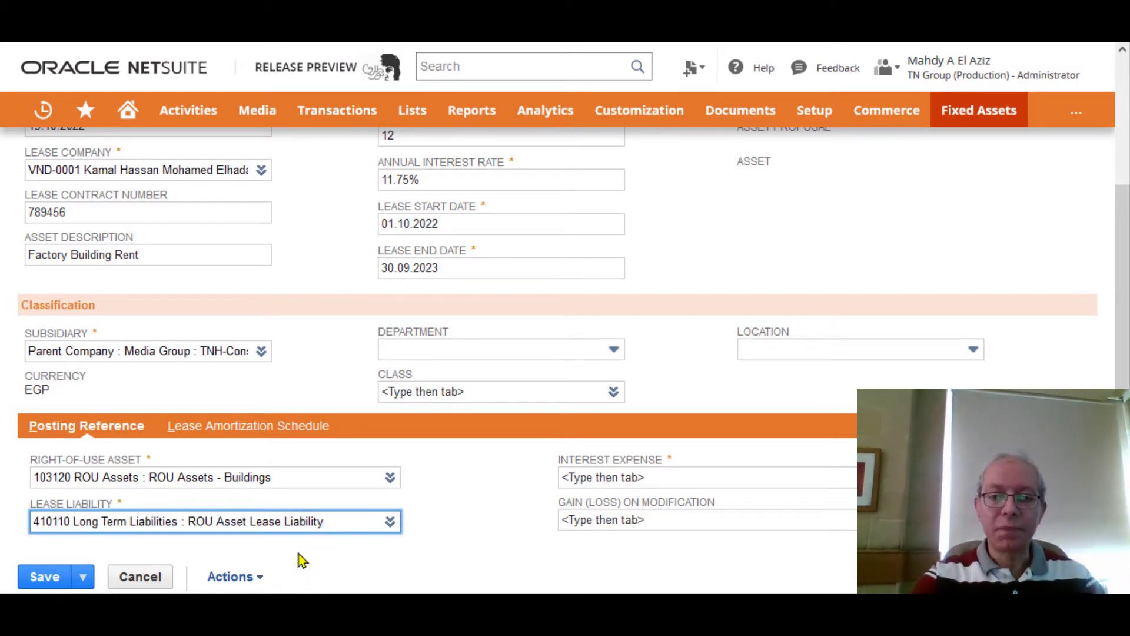
Step: Set the interest expense account to 710130 ROU Assets Interest Expense and save the lease record
left_click(702, 478)
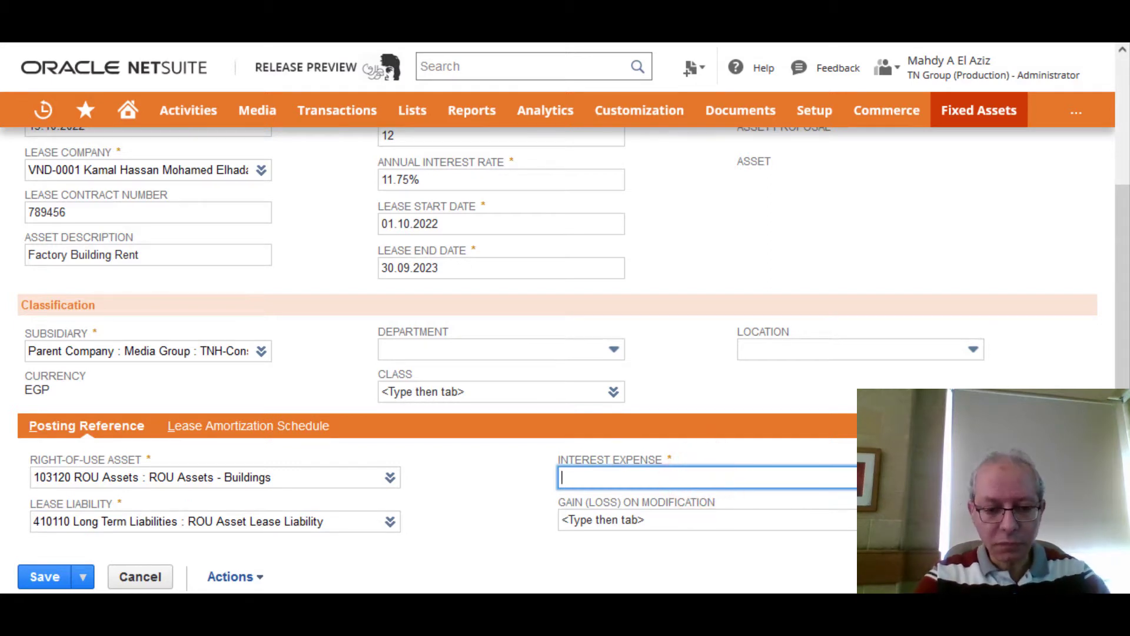
type("rou")
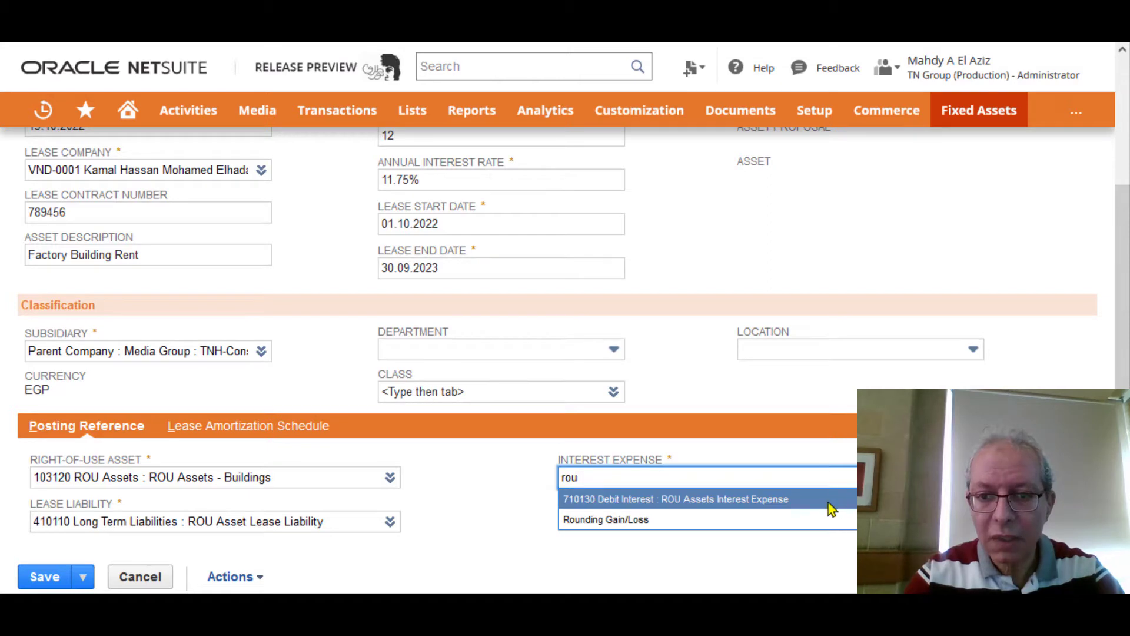
left_click(828, 502)
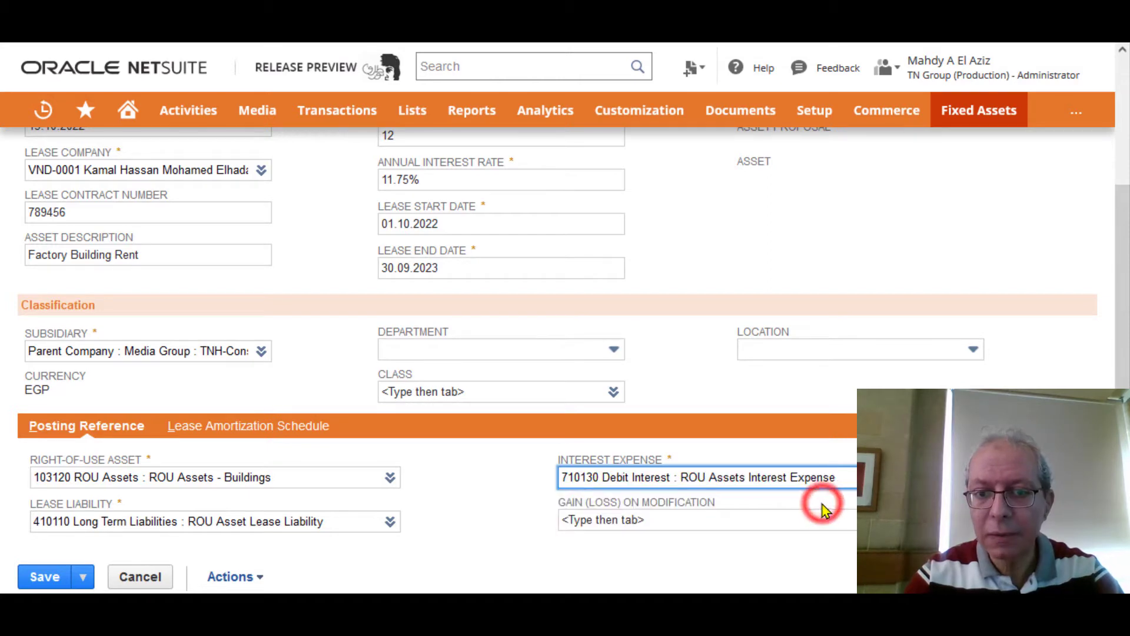
left_click(613, 567)
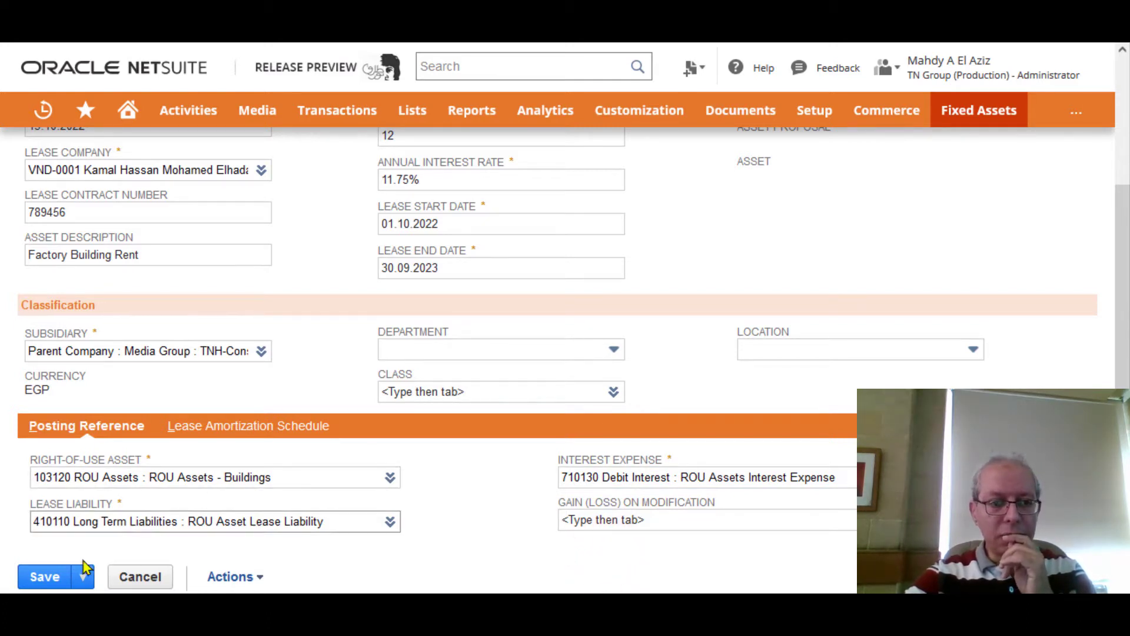
left_click(36, 580)
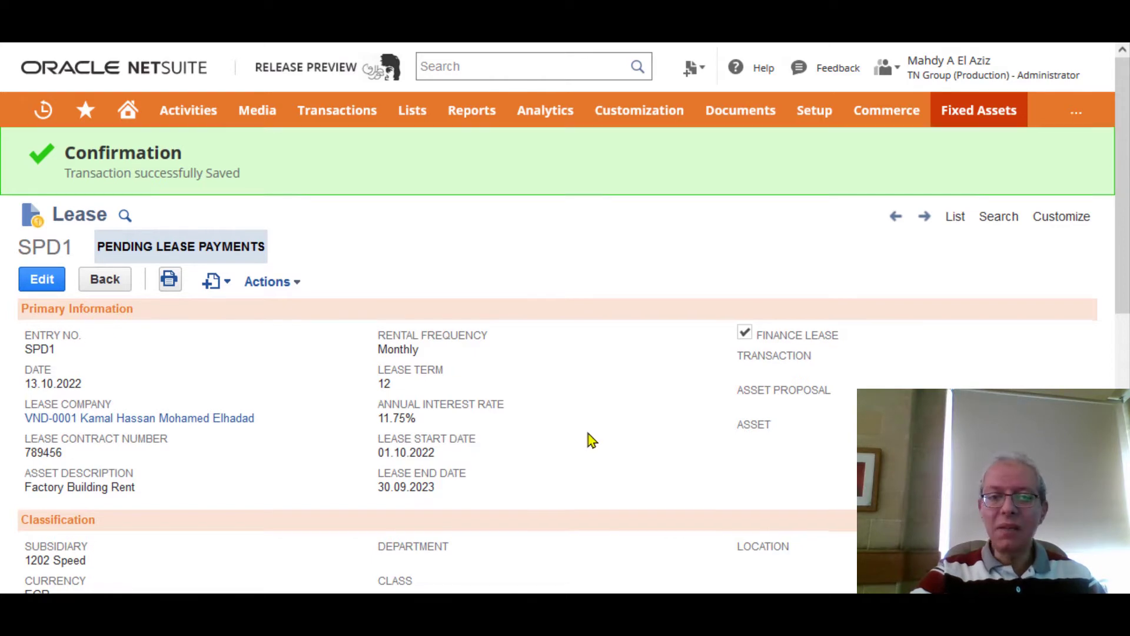
Step: Open the saved lease for editing and display its Lease Amortization Schedule
left_click(52, 284)
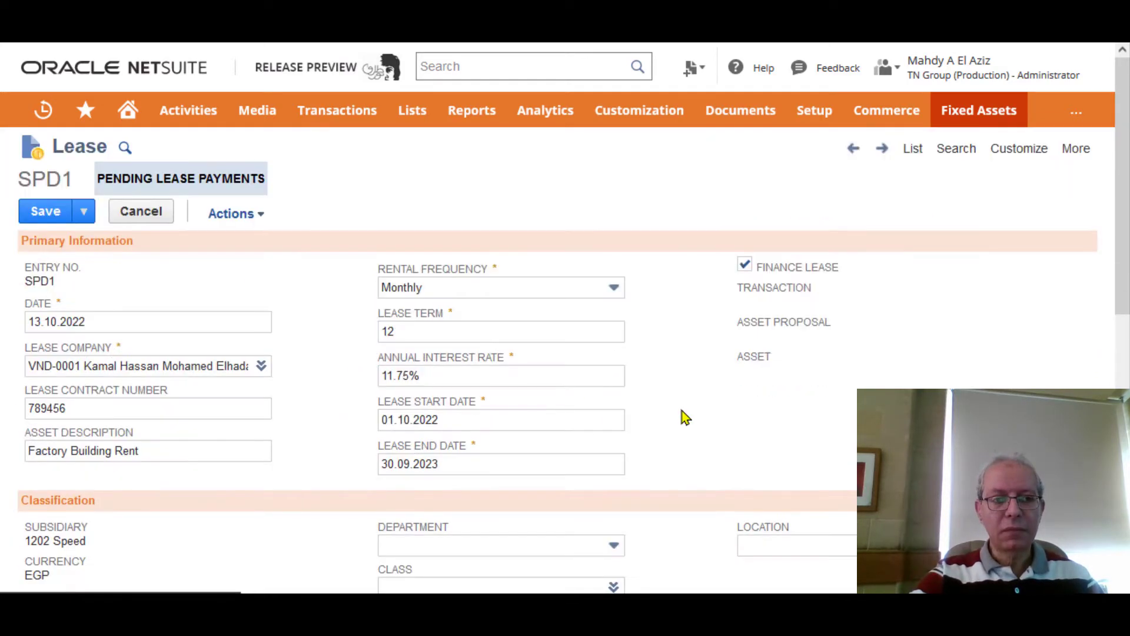
scroll(685, 417, "down", 3)
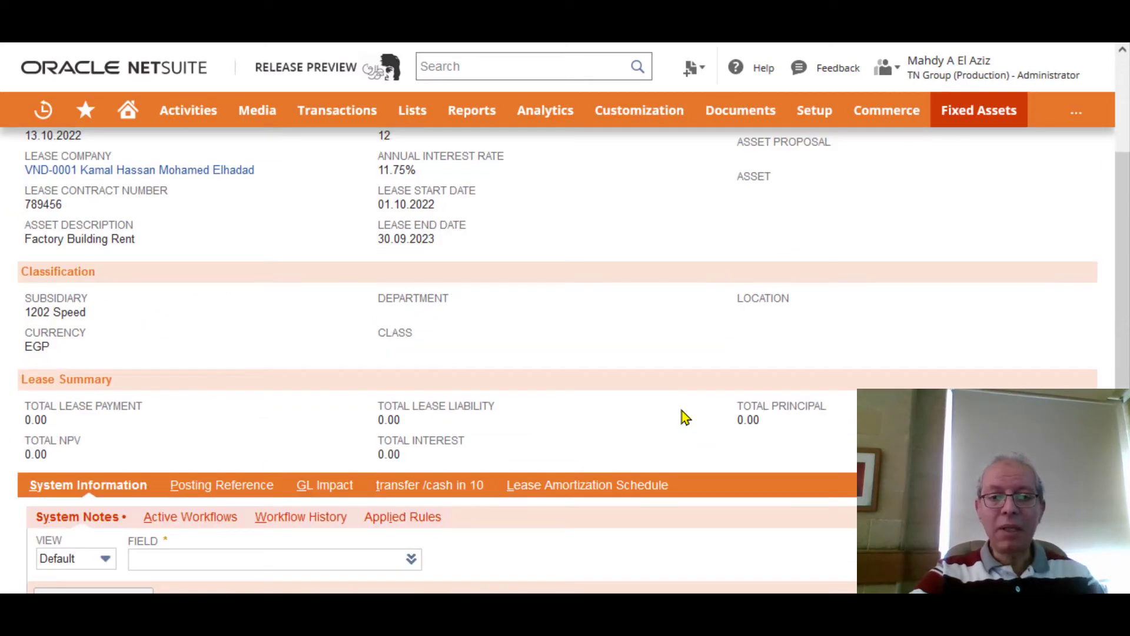
left_click(556, 486)
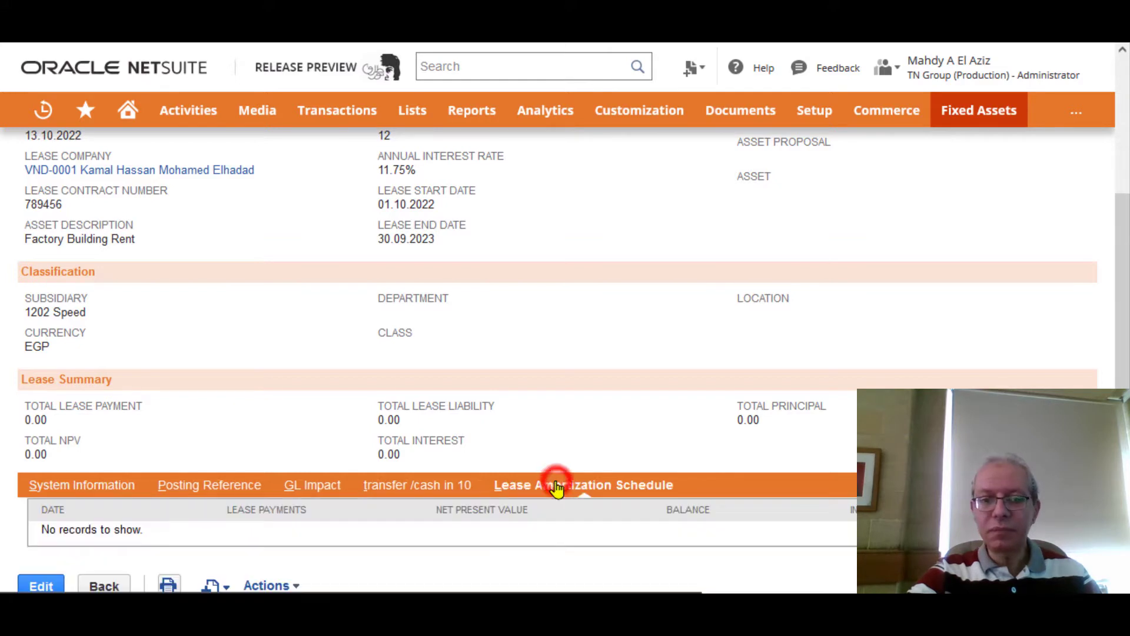
scroll(580, 429, "down", 1)
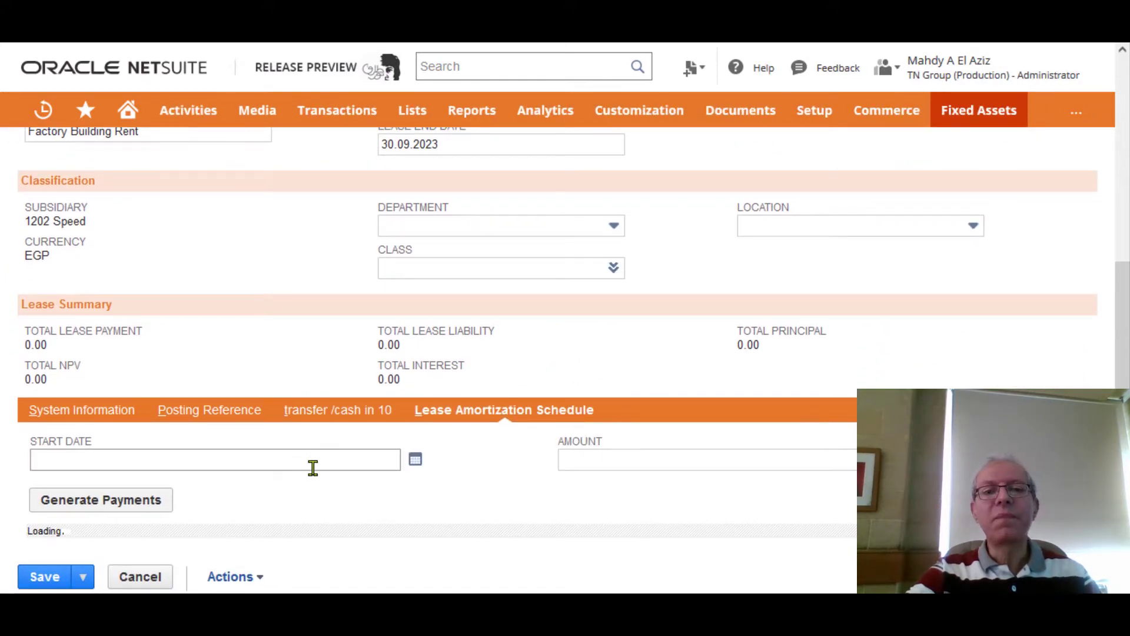
scroll(626, 487, "up", 1)
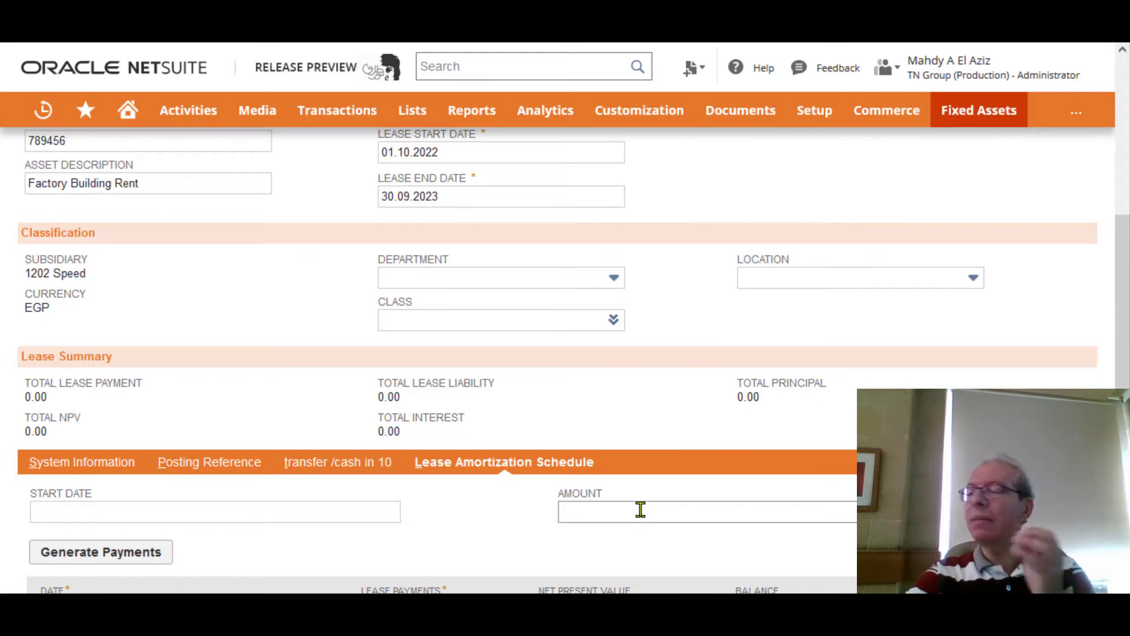
Step: Set the schedule's start date to 01.10.2022 and its amount to 10,000, copying the year 1 monthly payment from the Excel contract sheet
left_click(250, 511)
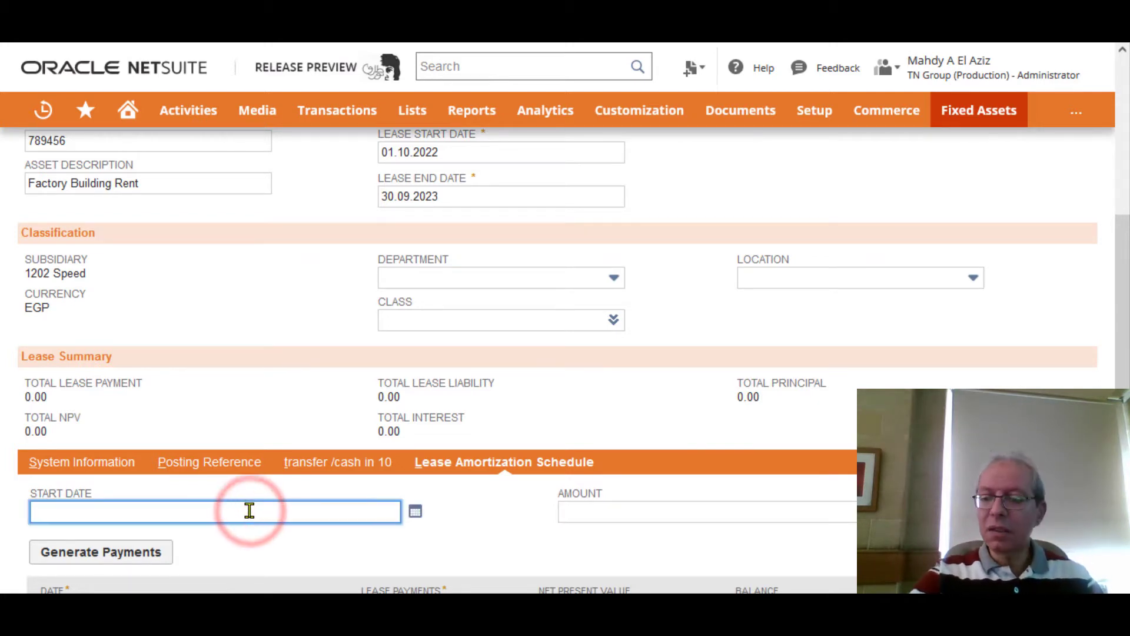
type("1.10.22")
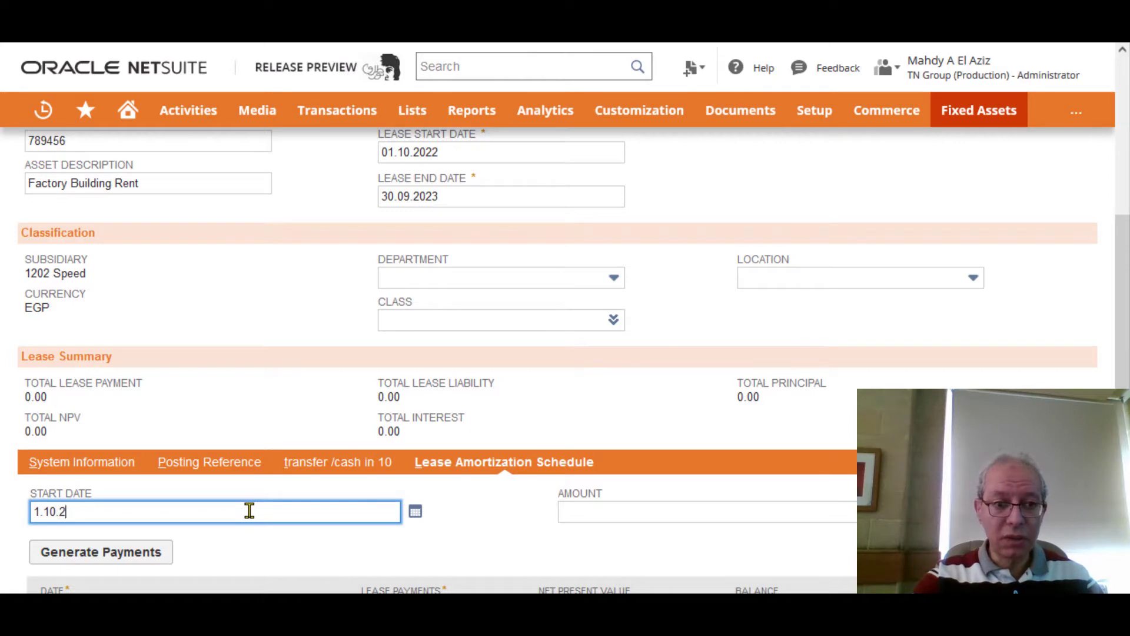
left_click(603, 504)
key("alt+Tab")
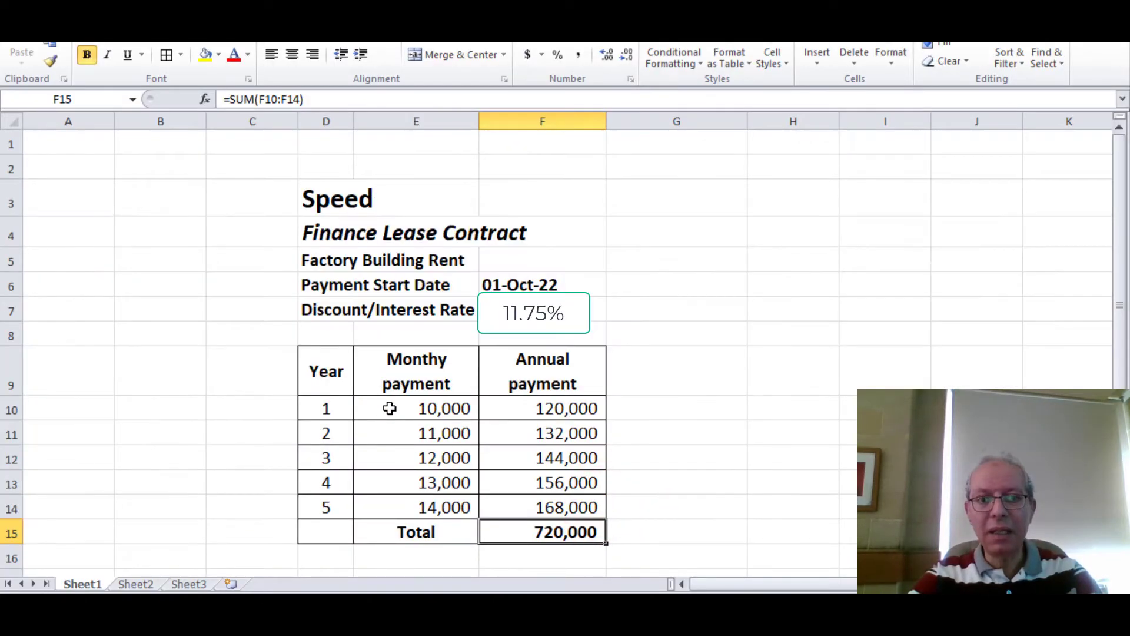
left_click(396, 408)
key("ctrl+c")
key("alt+Tab")
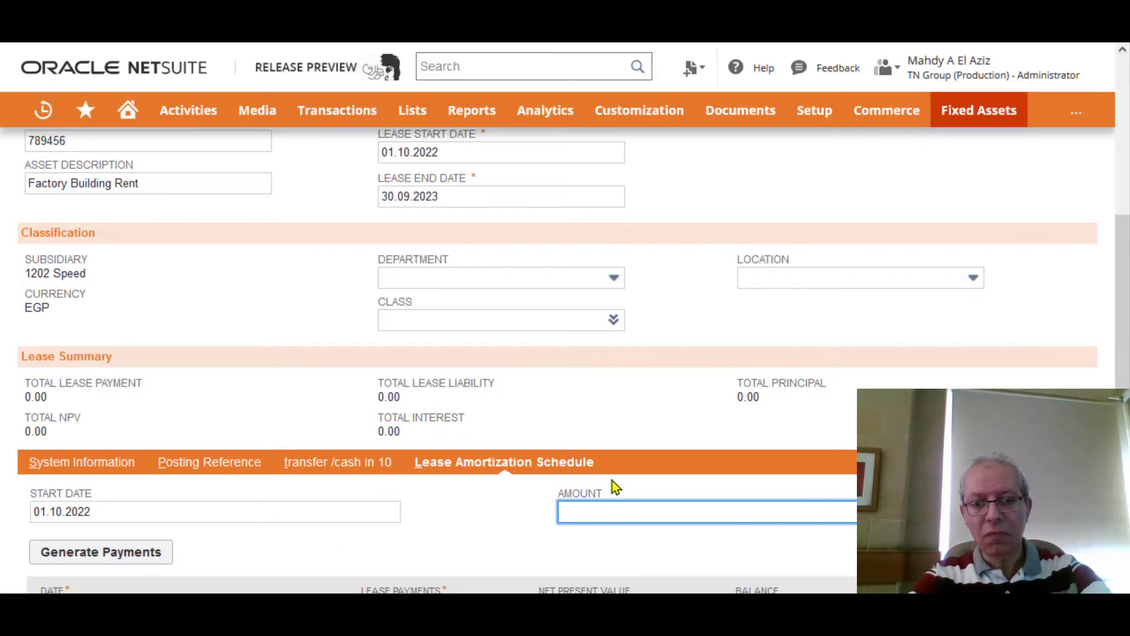
key("ctrl+v")
Step: Generate the lease payments from the entered start date and amount, and acknowledge the message
scroll(490, 480, "up", 5)
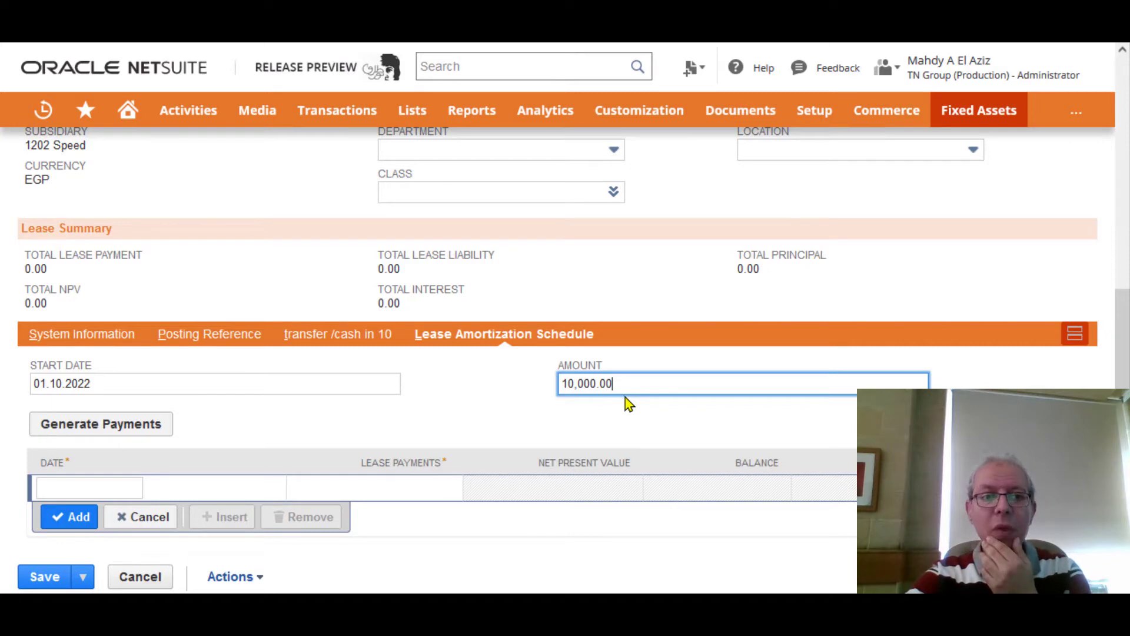
left_click(148, 430)
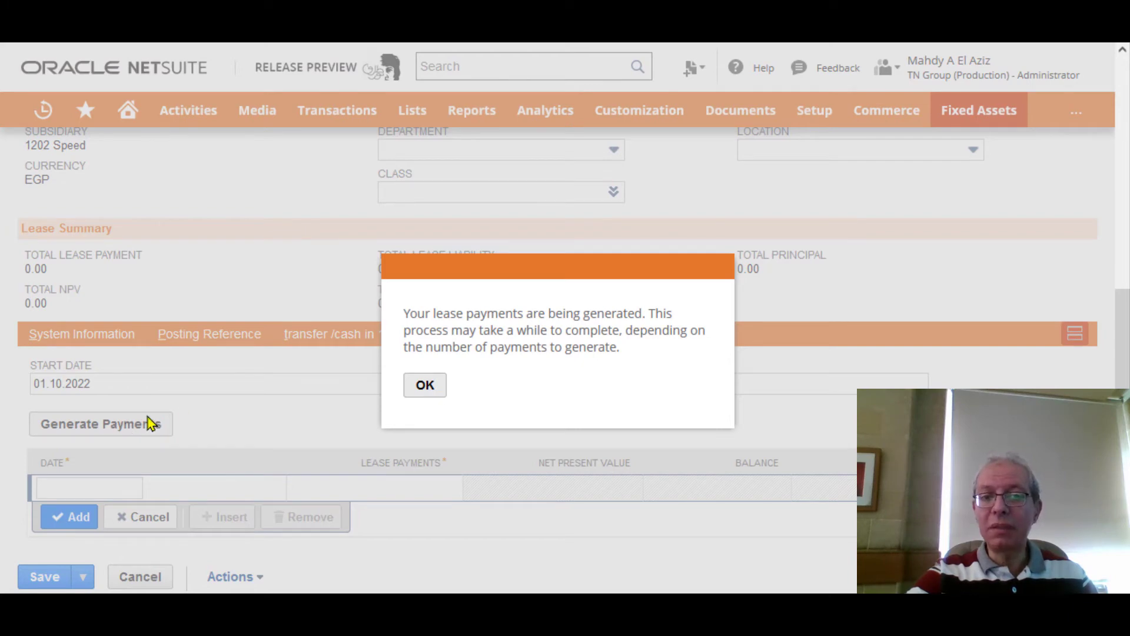
left_click(425, 389)
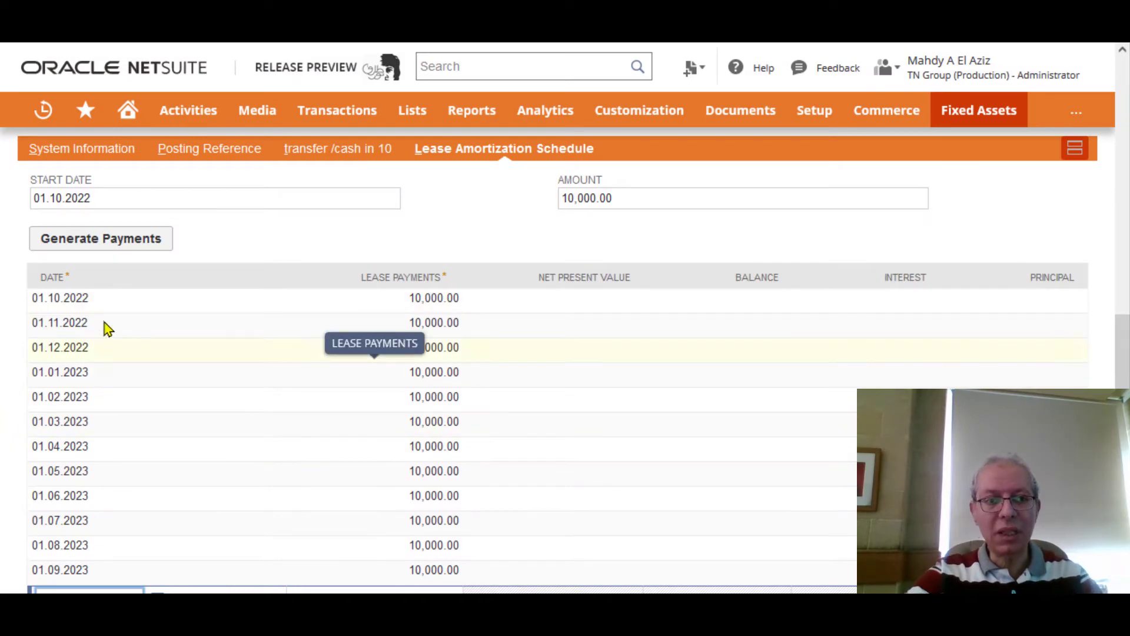
Step: Review the generated monthly payment rows against the lease term and dates in Primary Information
scroll(146, 529, "down", 1)
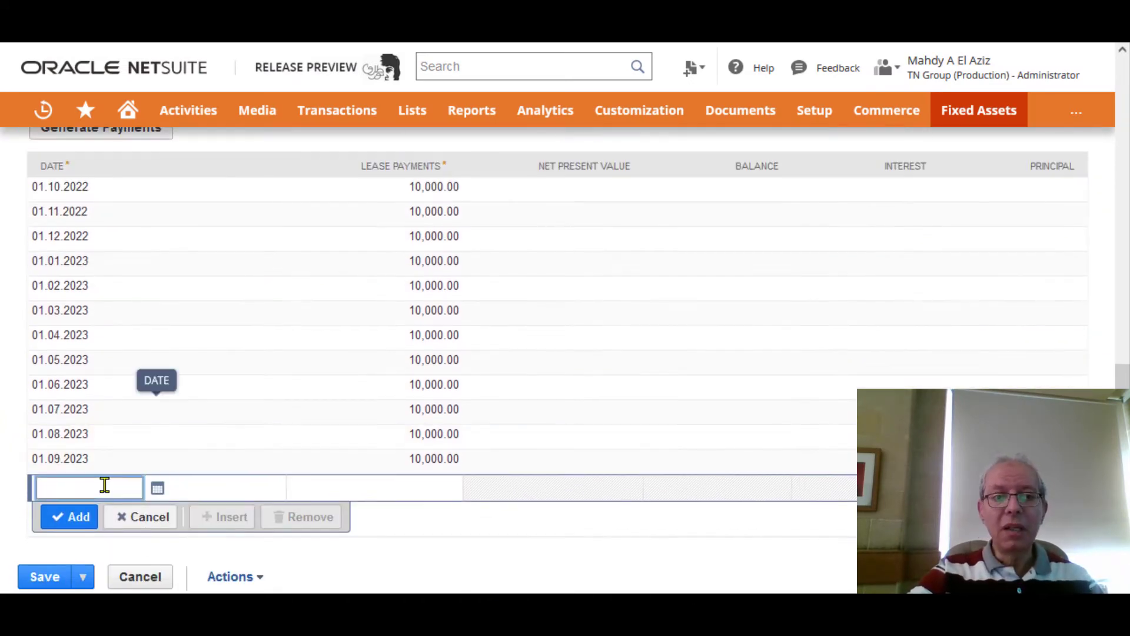
scroll(568, 447, "up", 8)
scroll(566, 443, "up", 1)
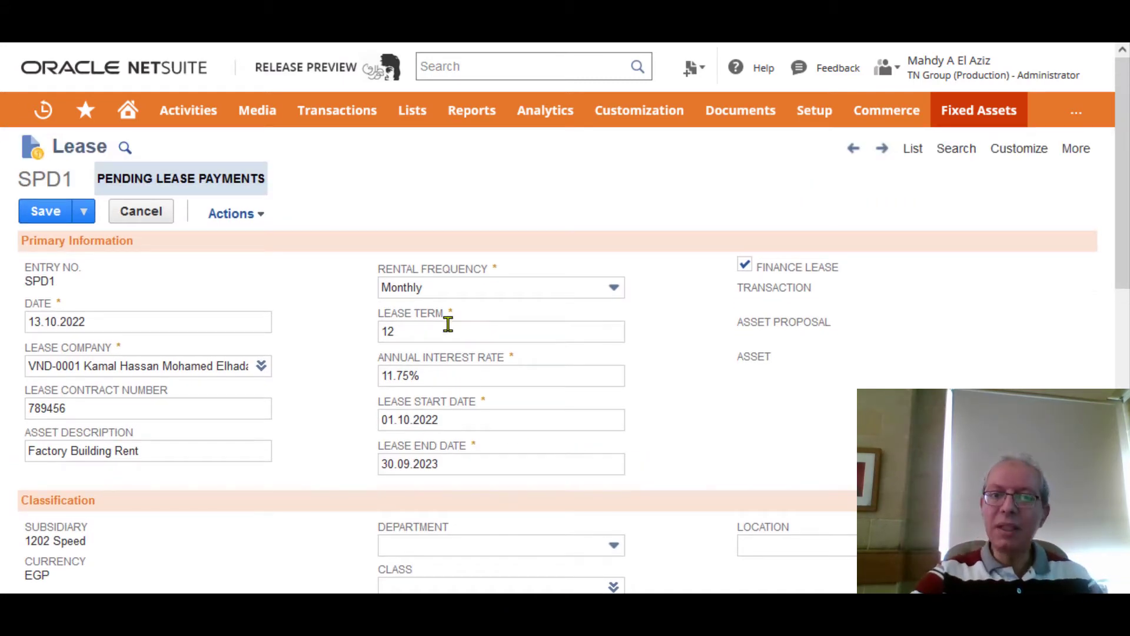
scroll(664, 450, "down", 6)
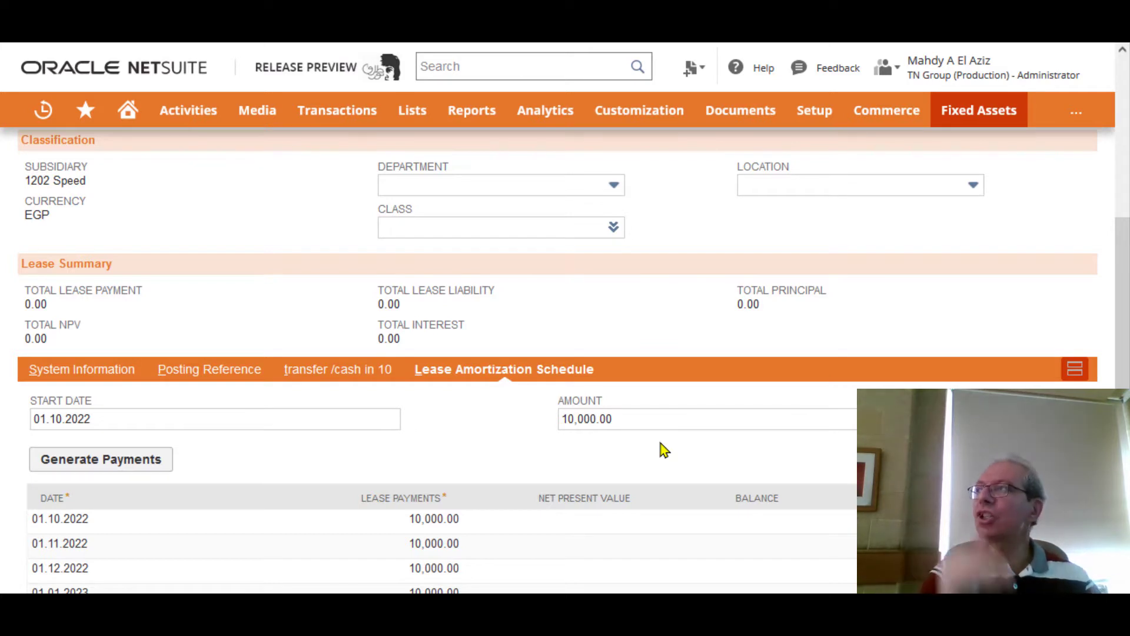
scroll(646, 474, "down", 5)
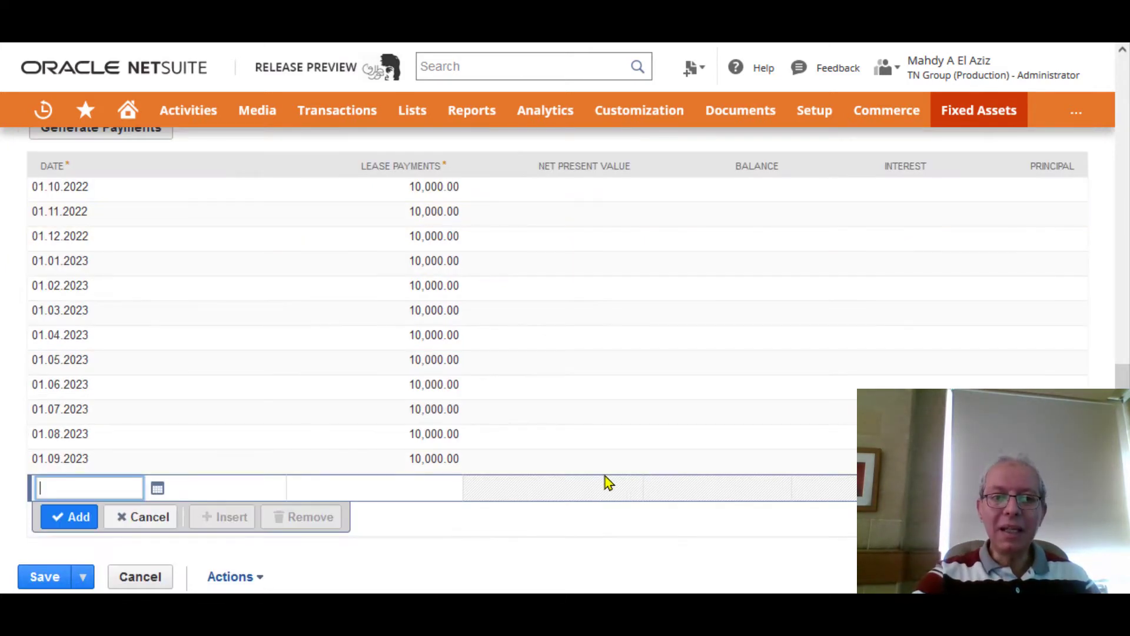
left_click(120, 493)
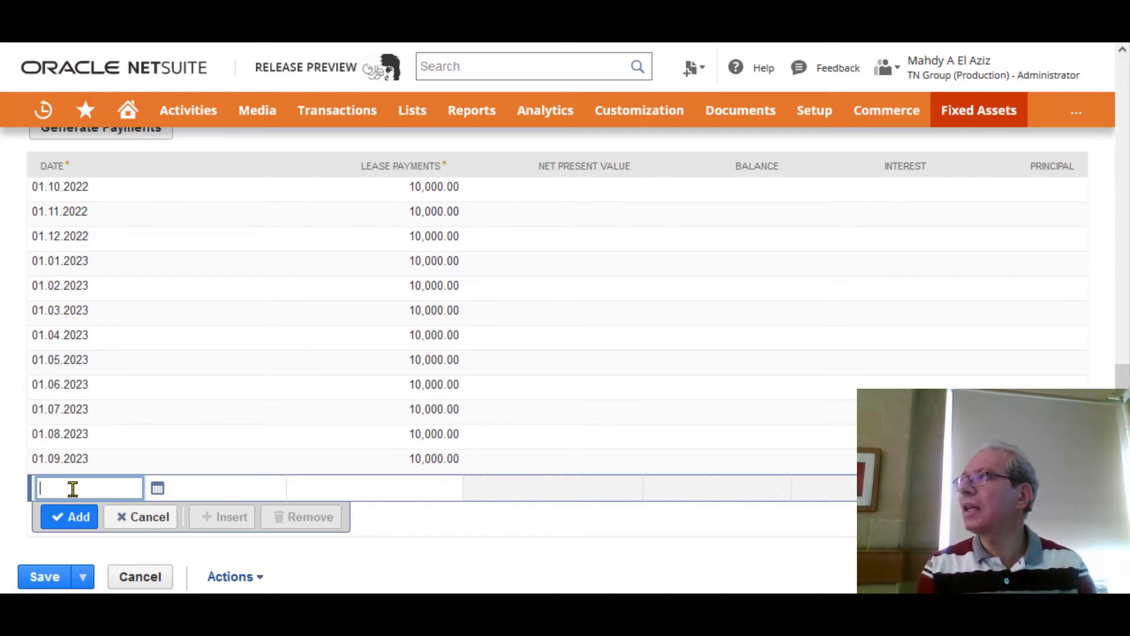
scroll(88, 489, "up", 10)
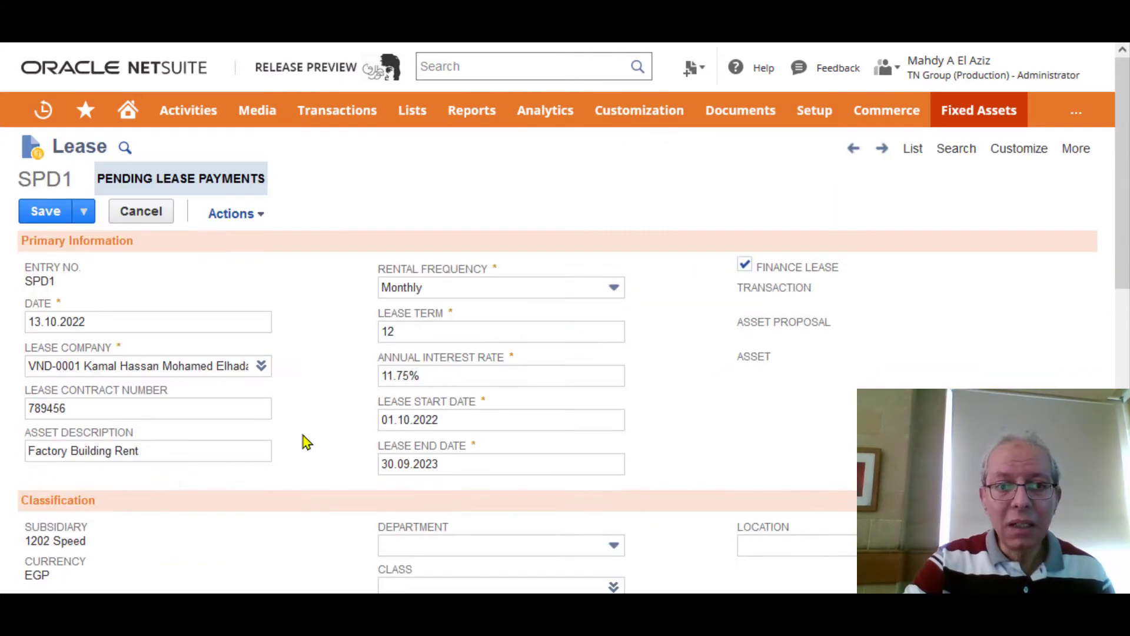
Step: Set the lease term to 24 months and accept the automatic lease end date adjustment
double_click(417, 331)
type("2")
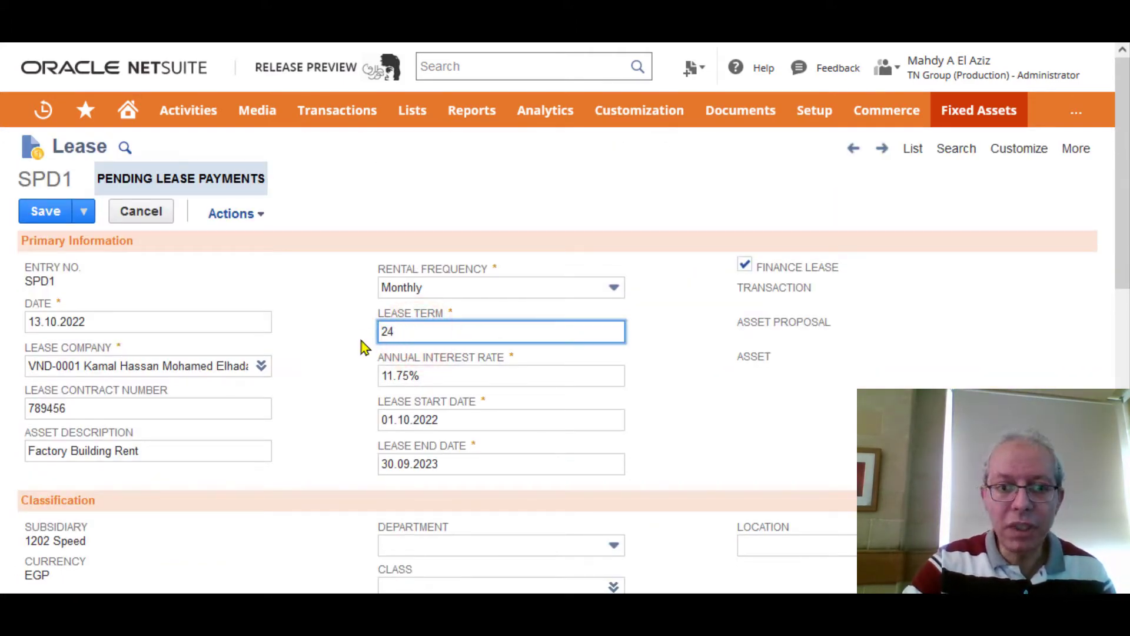
type("4")
scroll(523, 335, "down", 3)
scroll(543, 327, "up", 2)
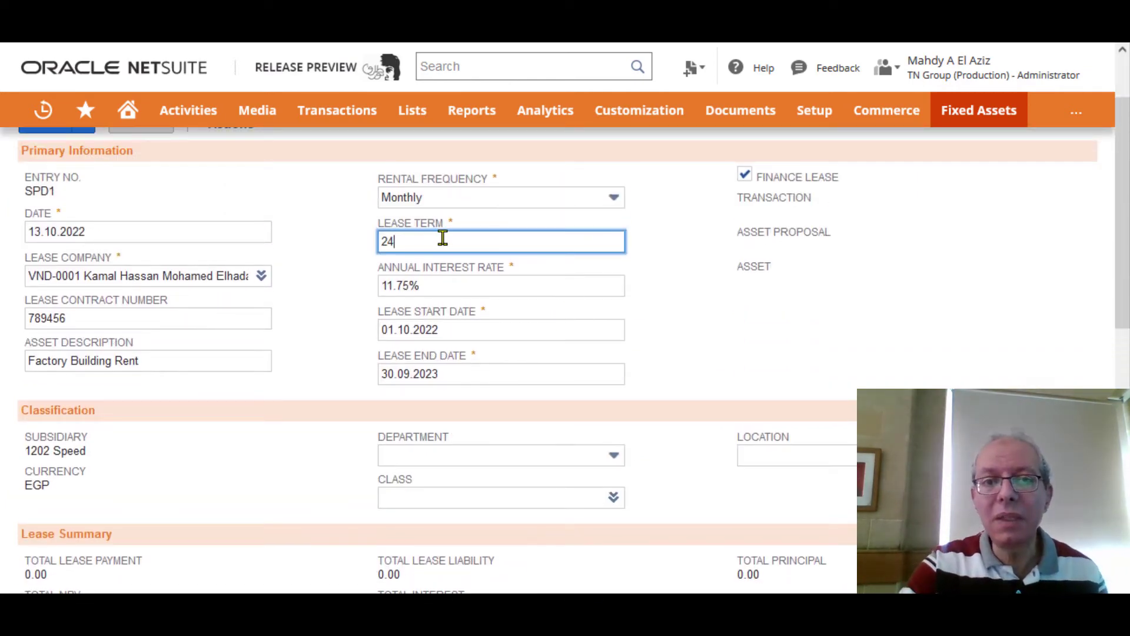
left_click(704, 328)
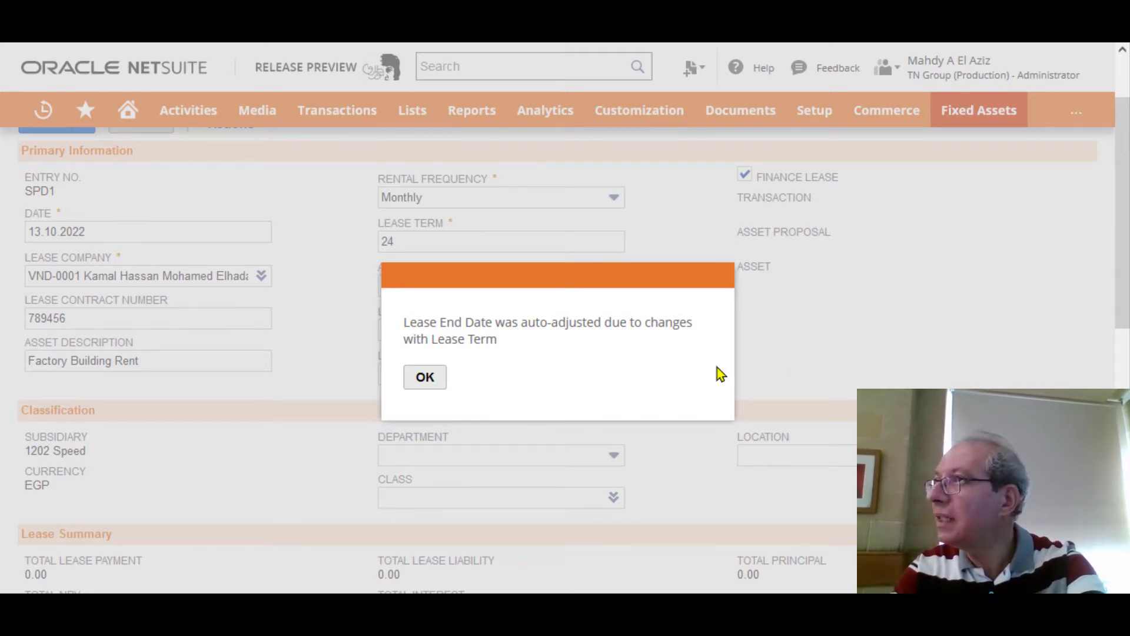
left_click(423, 377)
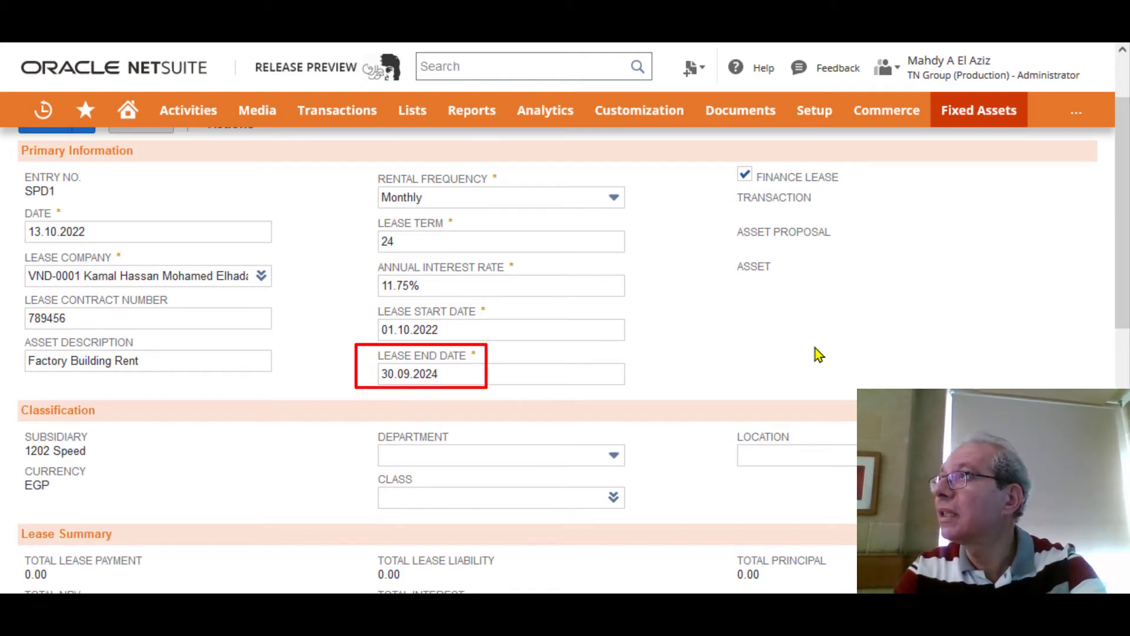
Step: Set the amortization schedule's start date to 01.10.2023 and amount to 11,000, checking the year 2 monthly payment in the Excel contract sheet
scroll(820, 353, "down", 9)
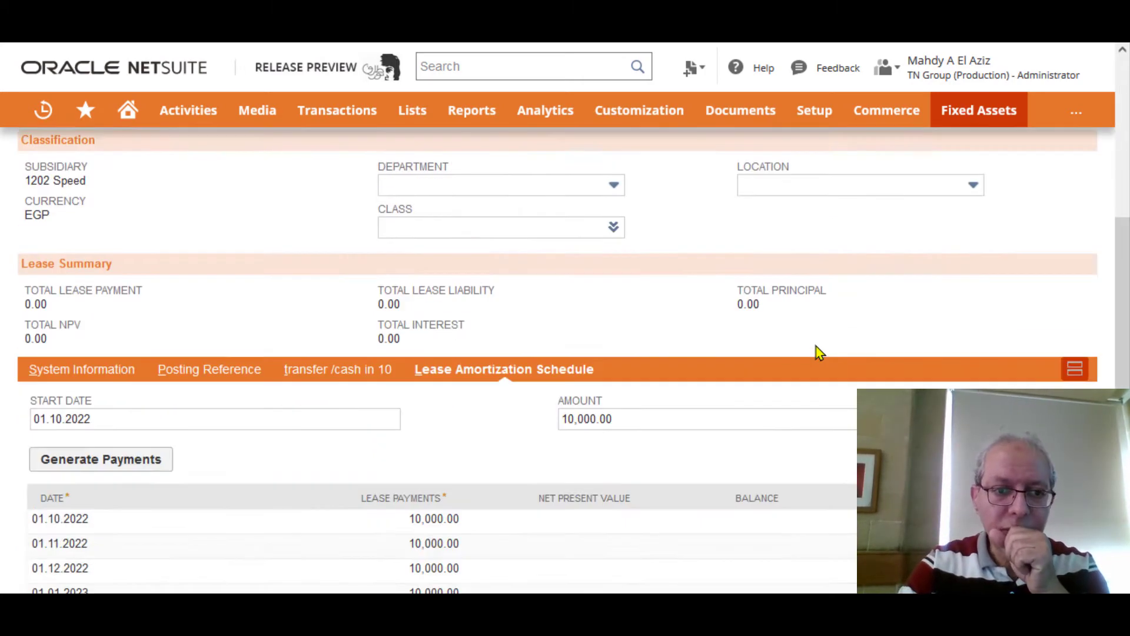
scroll(821, 354, "up", 2)
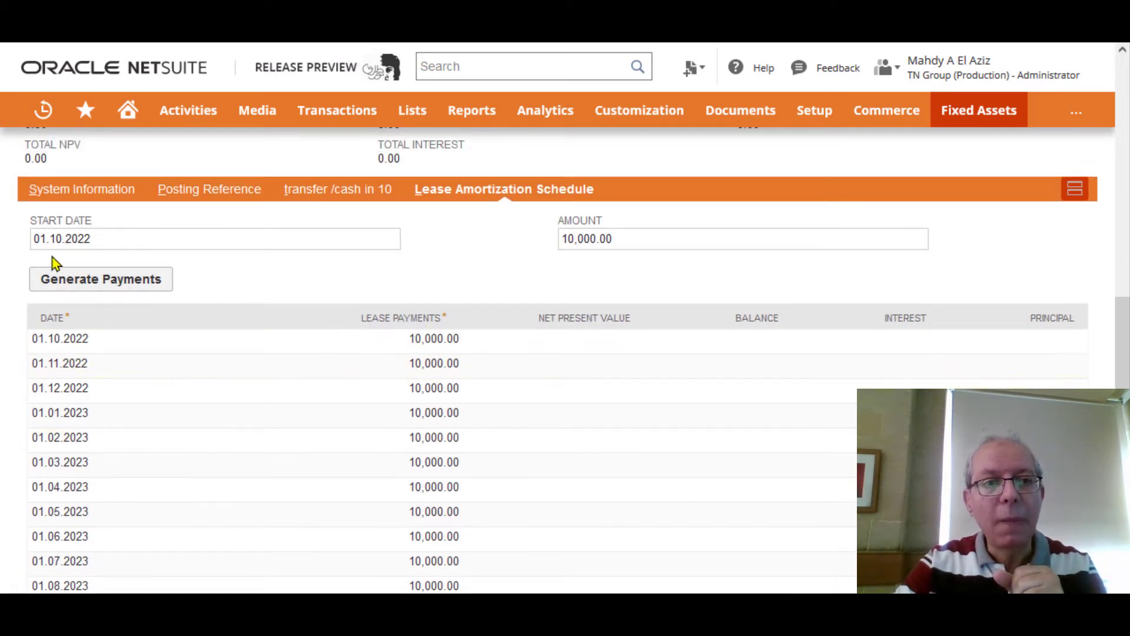
left_click(95, 239)
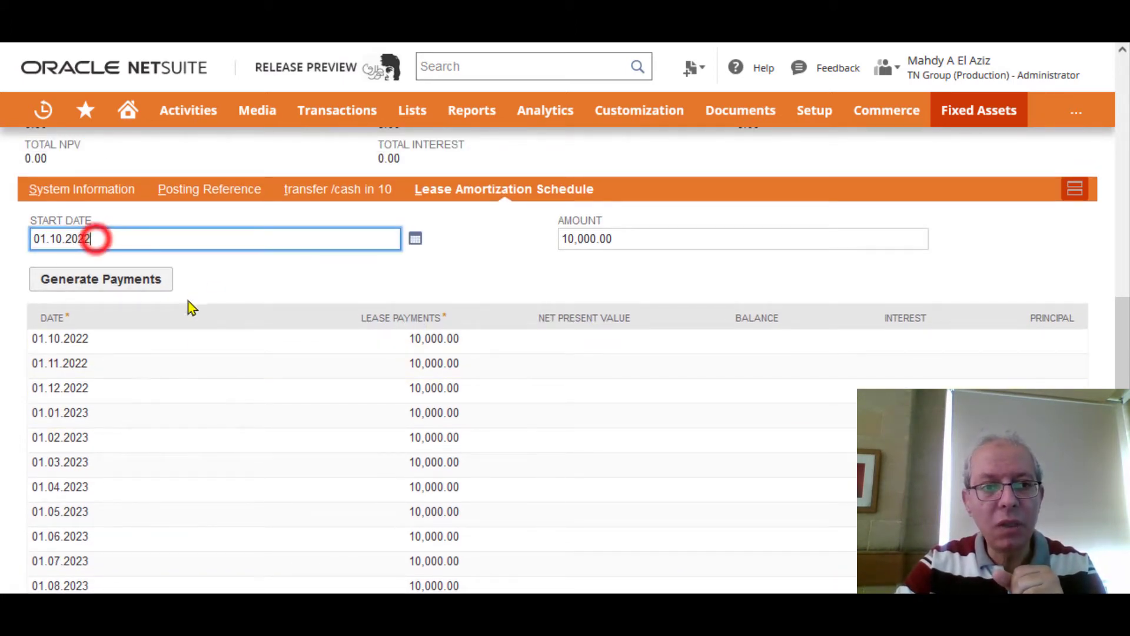
key("BackSpace")
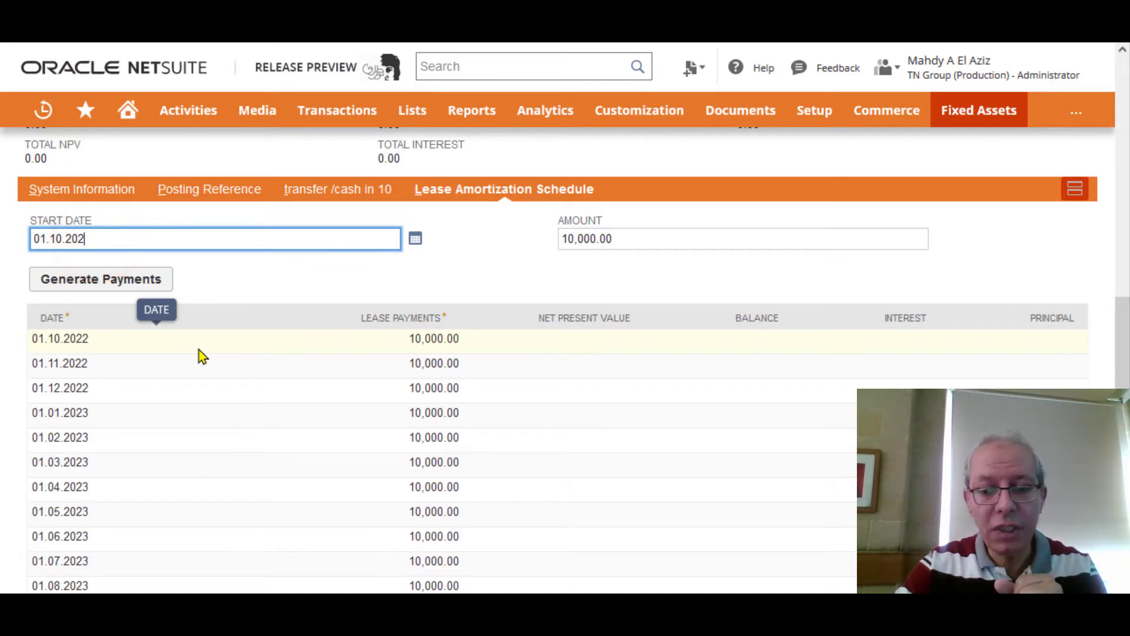
left_click(631, 236)
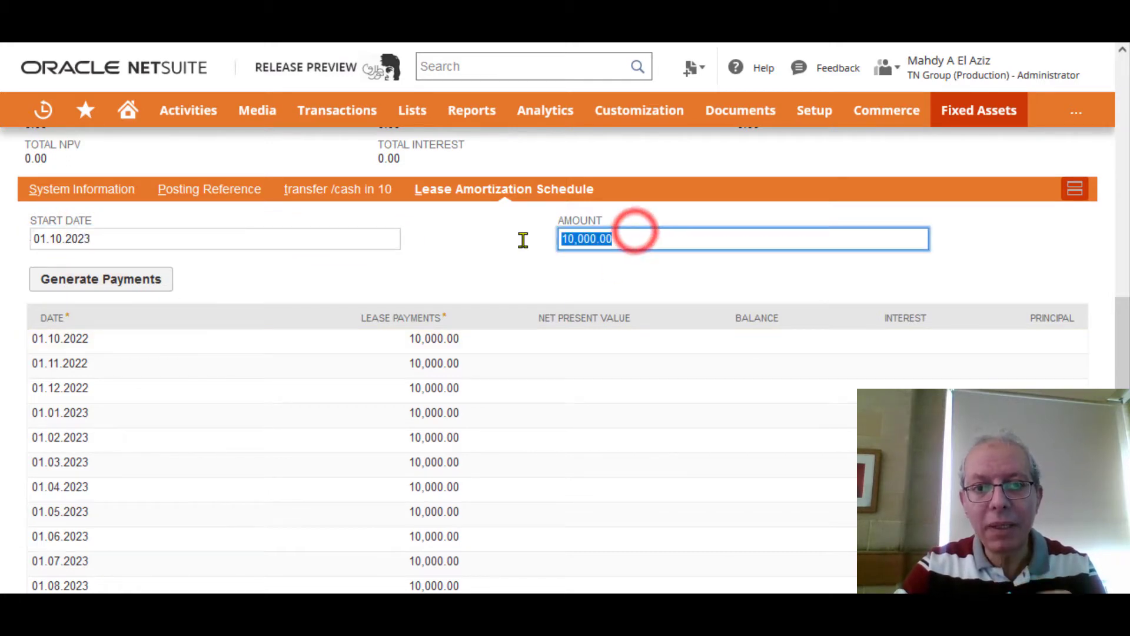
type("11000")
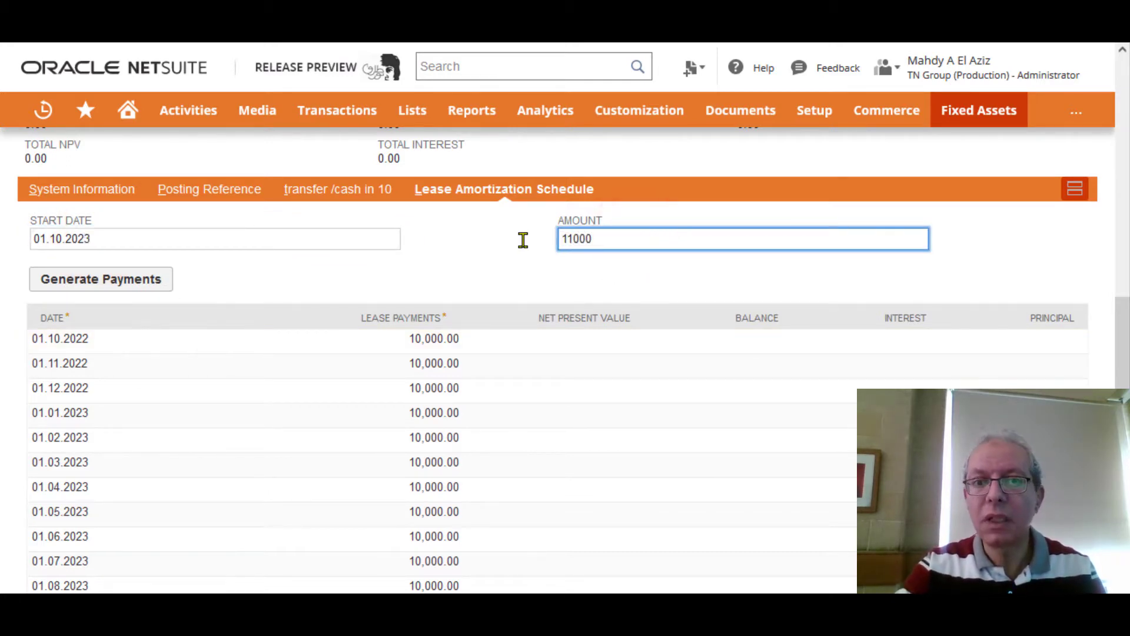
left_click(523, 240)
key("alt+Tab")
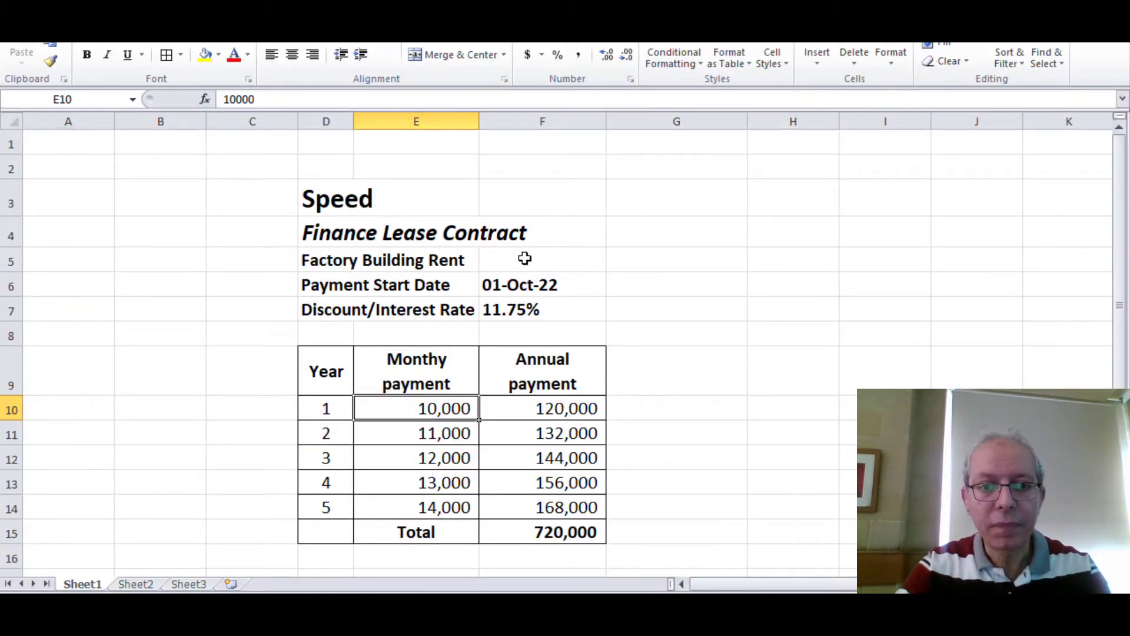
key("alt+Tab")
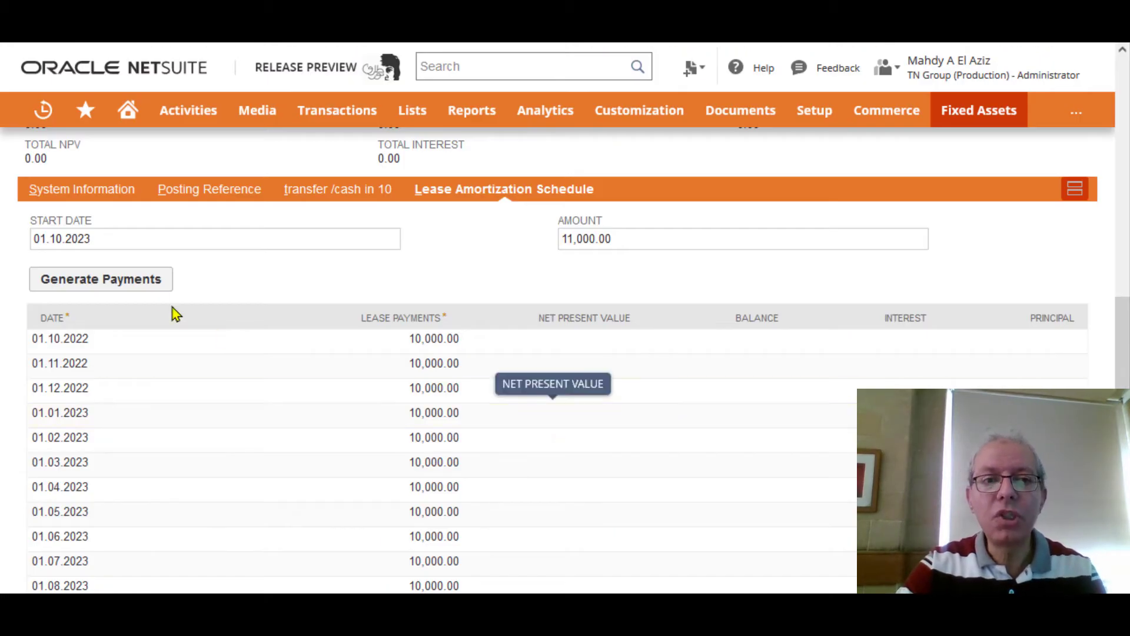
Step: Generate the second-year lease payments, acknowledge the message, and review the added rows
left_click(147, 280)
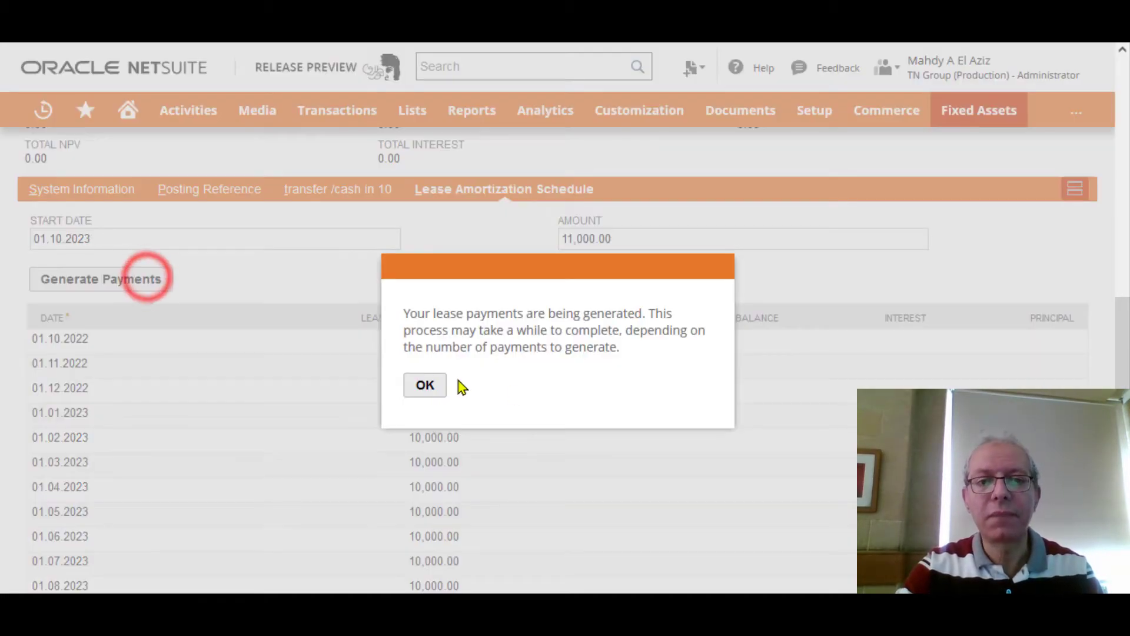
left_click(428, 387)
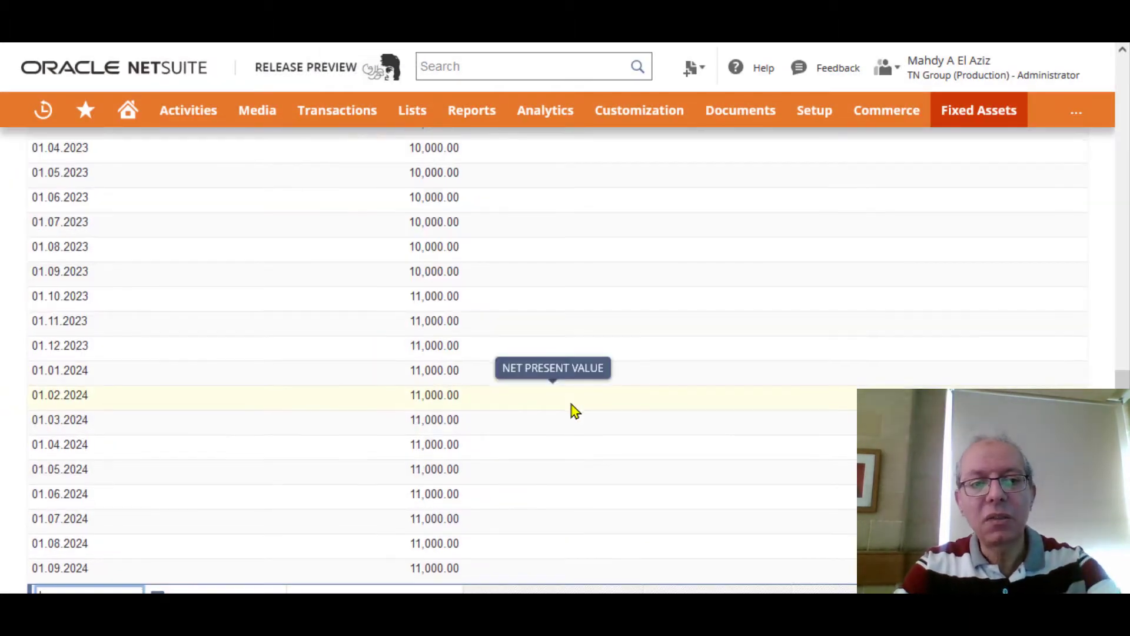
scroll(574, 410, "down", 2)
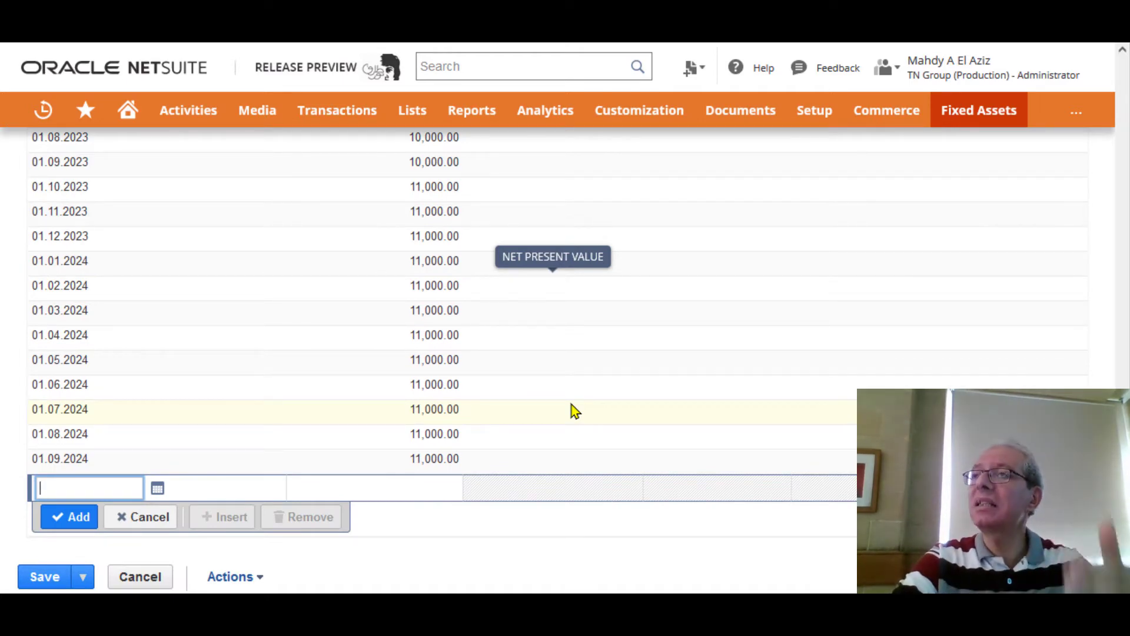
Step: Extend the lease term to 36 months and accept the automatic lease end date adjustment
scroll(574, 411, "up", 15)
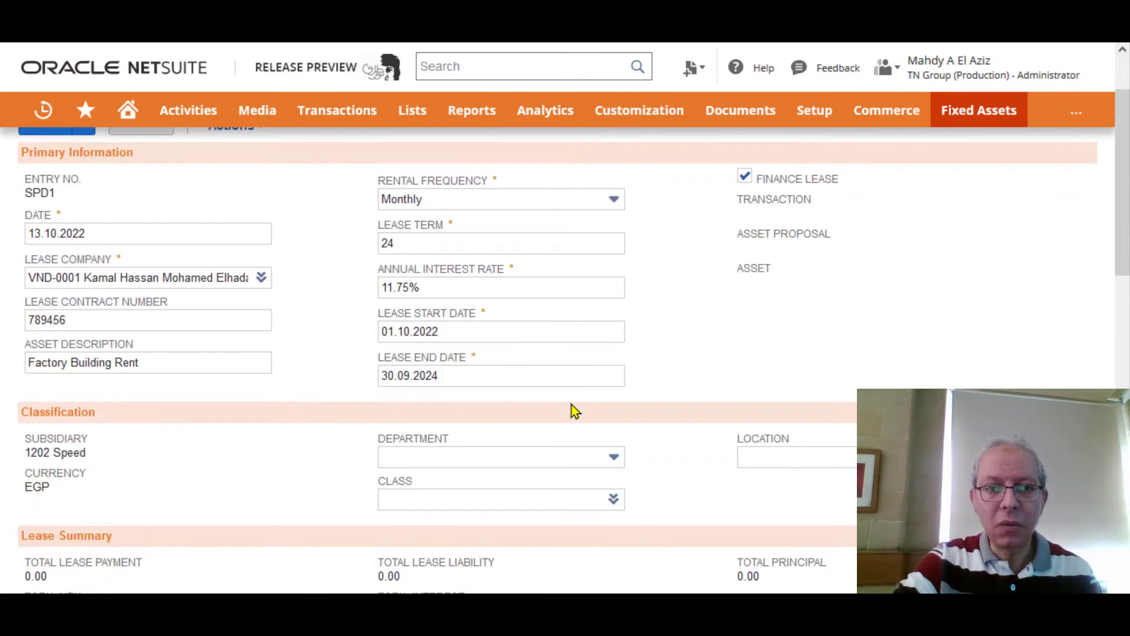
left_click(416, 247)
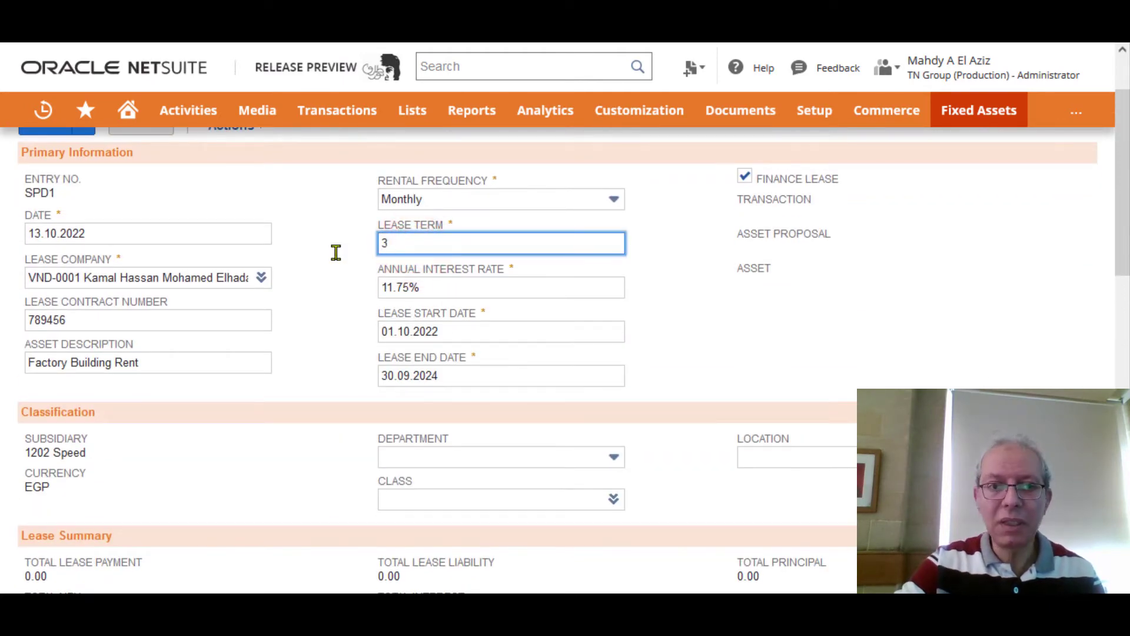
left_click(336, 252)
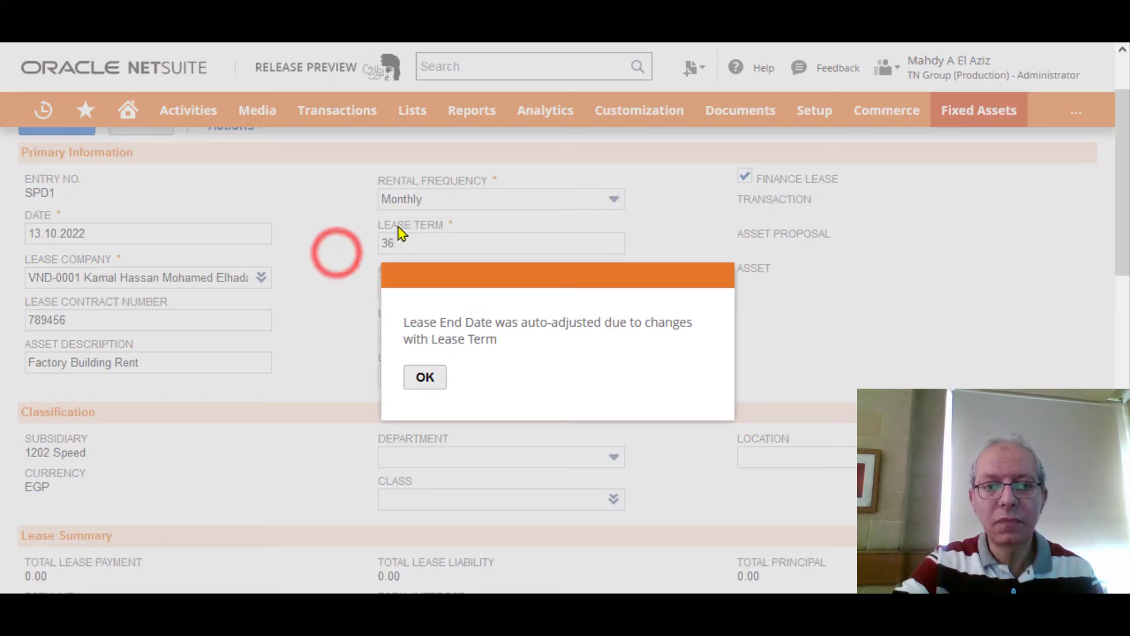
left_click(427, 376)
Step: Generate the third-year lease payments with start date 01.10.2024 and amount 12,000, checking the monthly payment in the Excel contract sheet
scroll(512, 380, "down", 6)
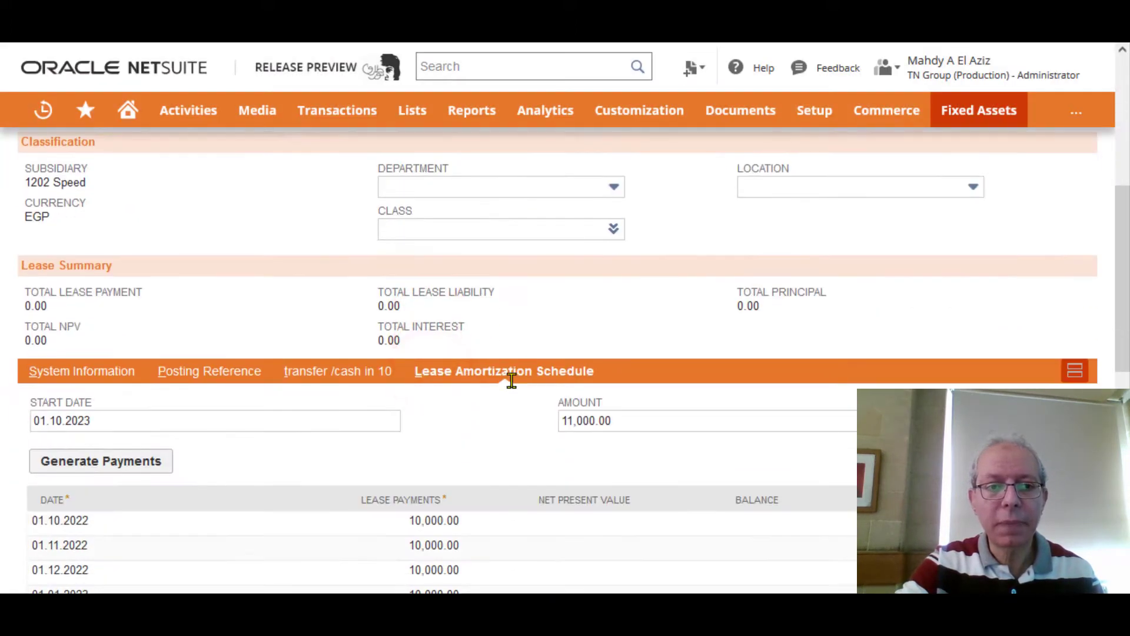
key("alt+Tab")
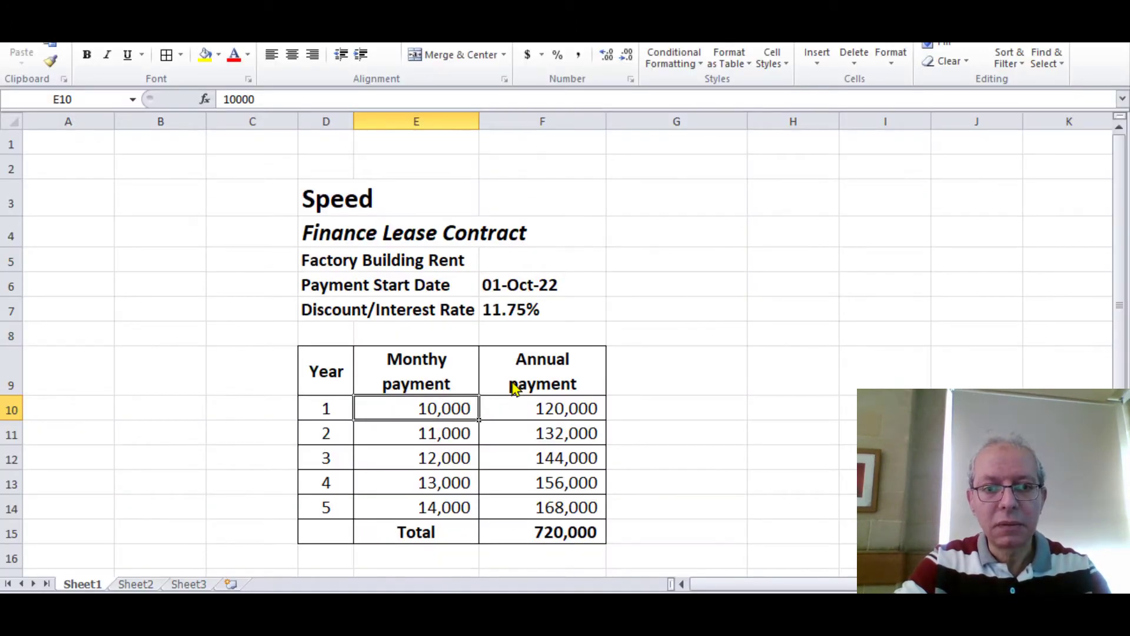
key("alt+Tab")
left_click(101, 327)
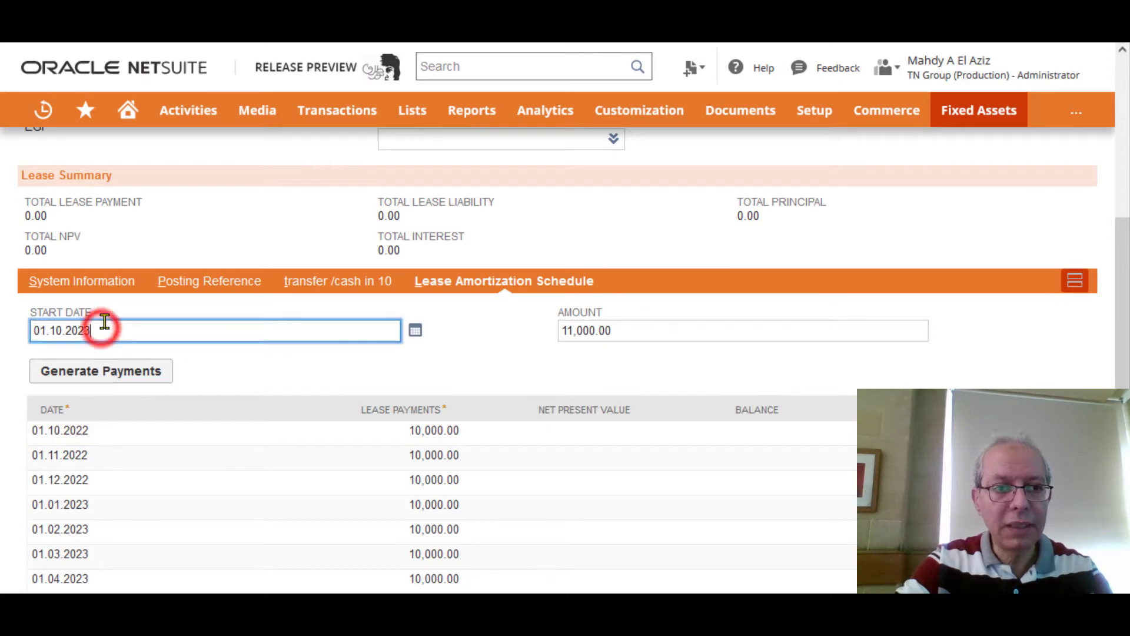
key("BackSpace")
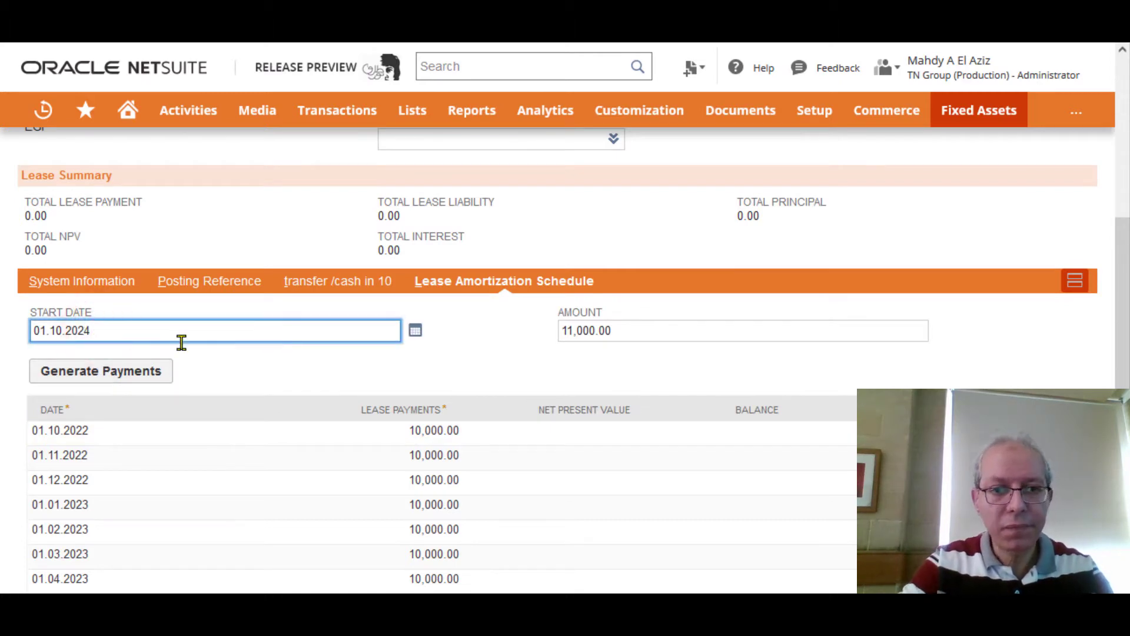
left_click(644, 328)
type("12000")
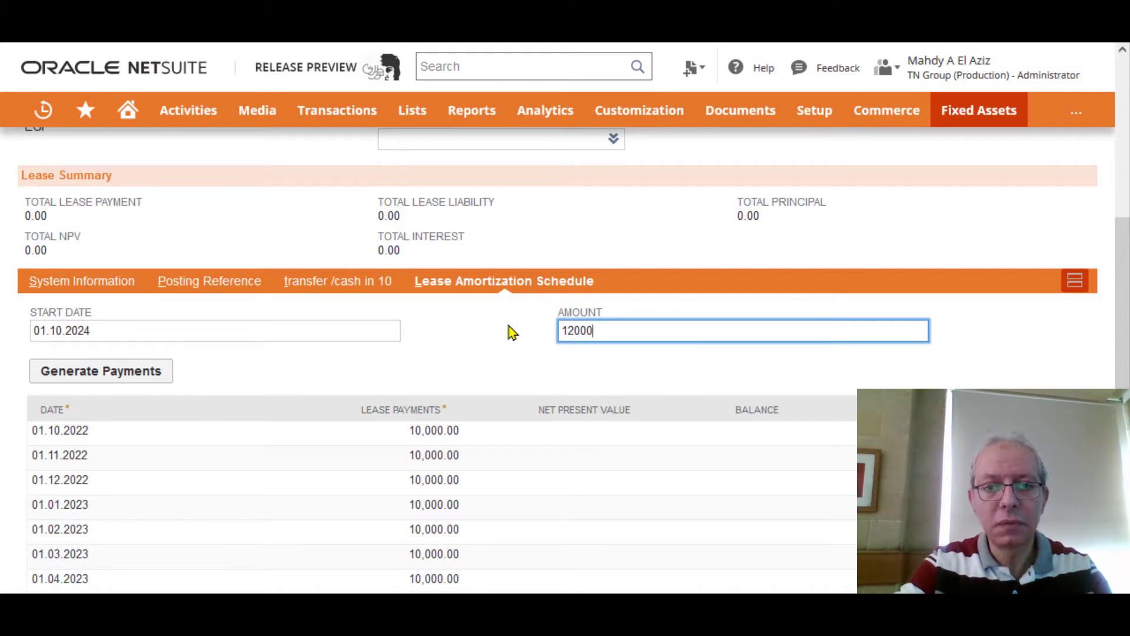
left_click(510, 326)
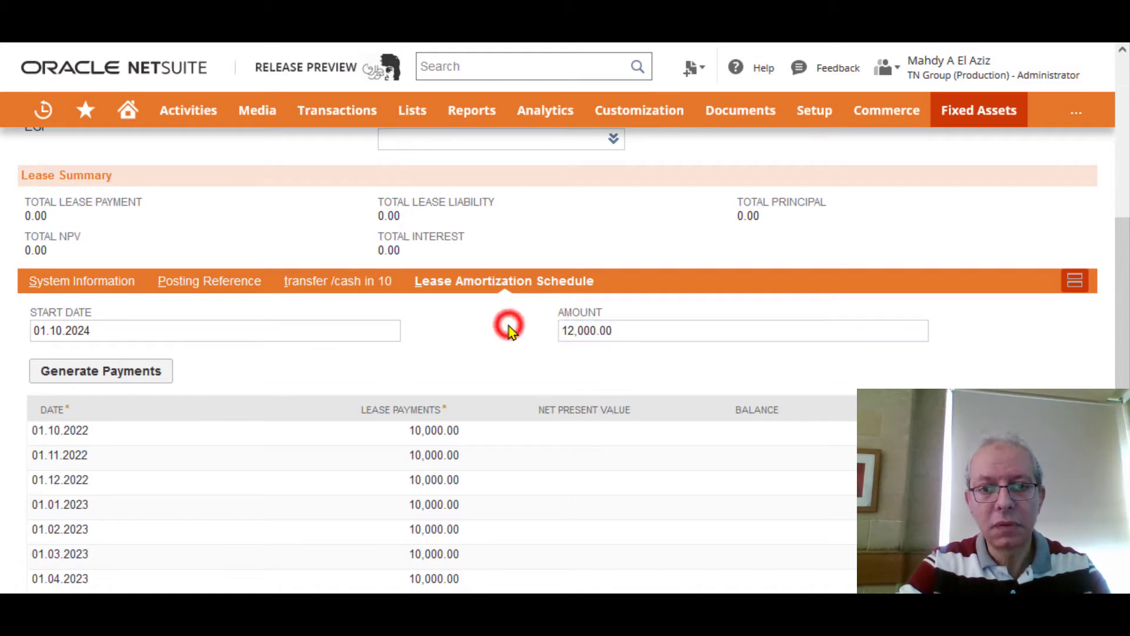
left_click(110, 371)
left_click(428, 389)
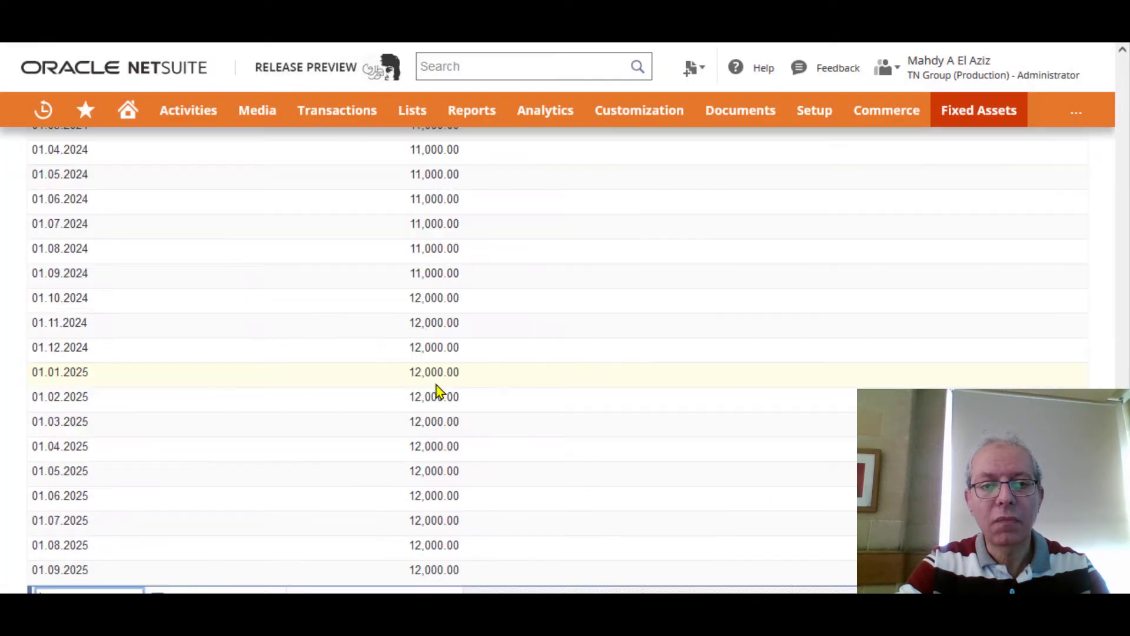
Step: Extend the lease term to 48 months and accept the automatic lease end date adjustment
scroll(366, 365, "up", 4)
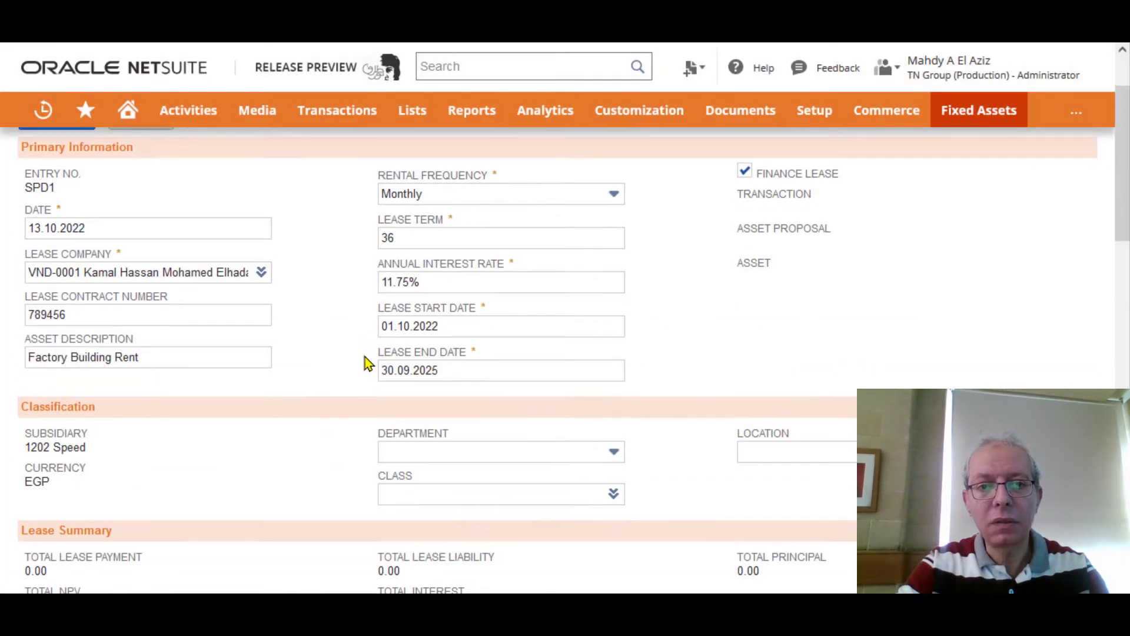
double_click(411, 237)
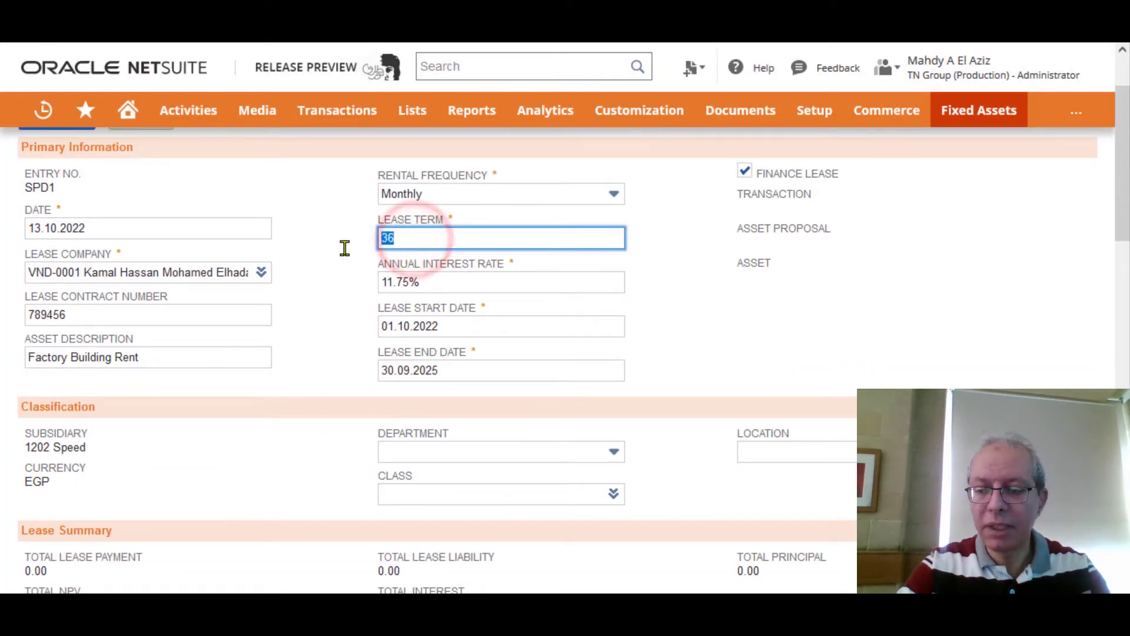
type("48")
left_click(323, 272)
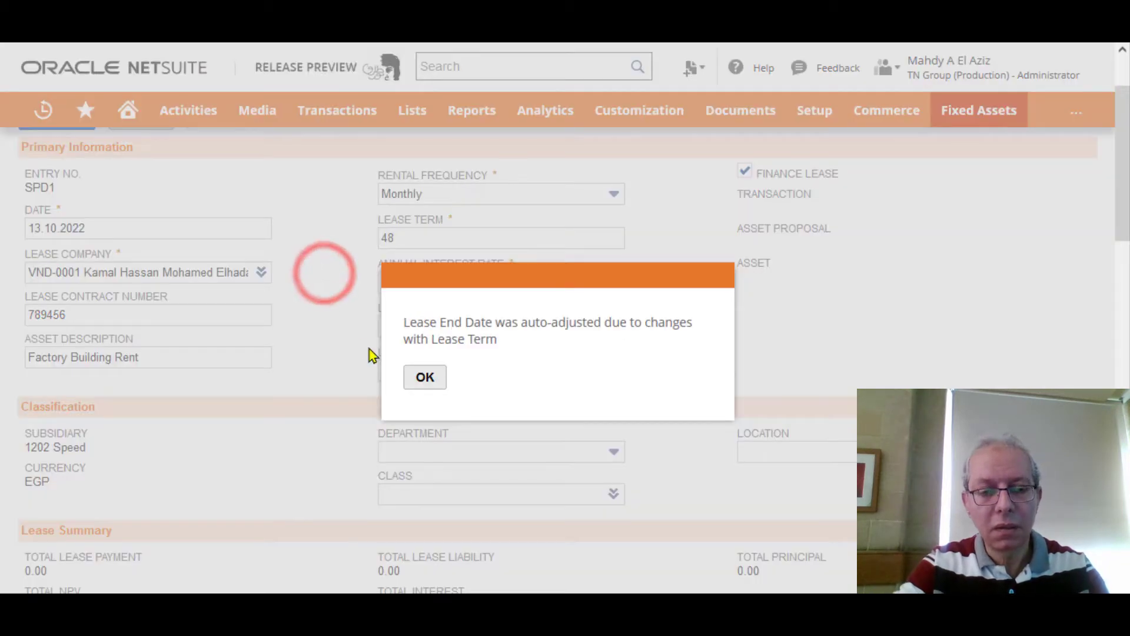
left_click(425, 377)
Step: Generate the fourth-year lease payments with start date 01.10.2025 and amount 13,000, and acknowledge the message
scroll(326, 395, "down", 9)
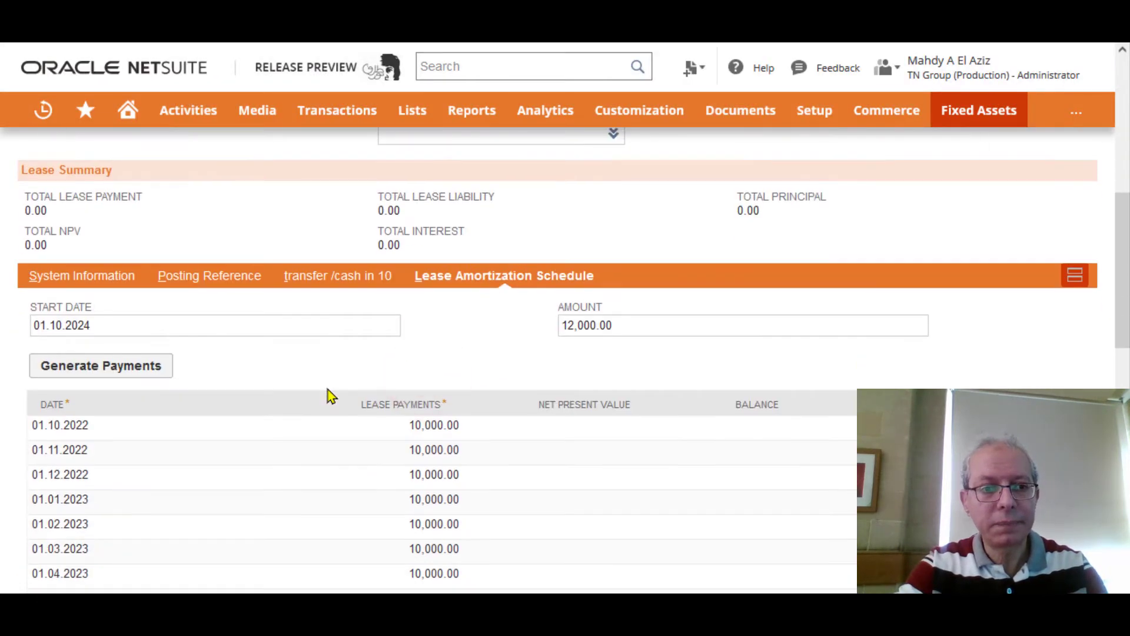
scroll(326, 394, "up", 2)
left_click(135, 233)
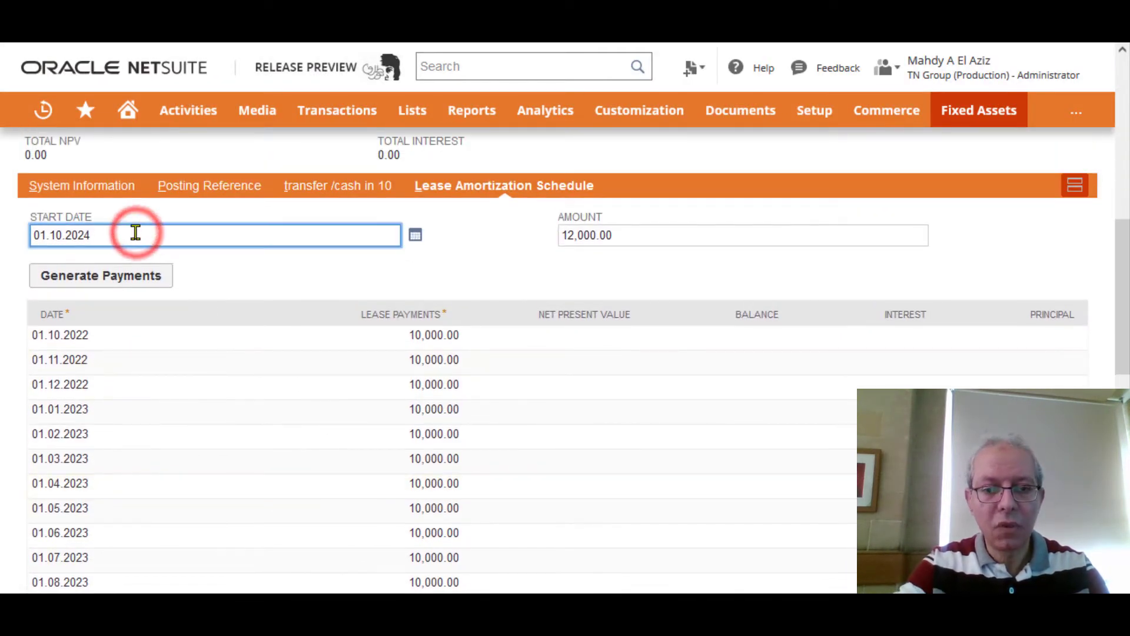
key("BackSpace")
type("5")
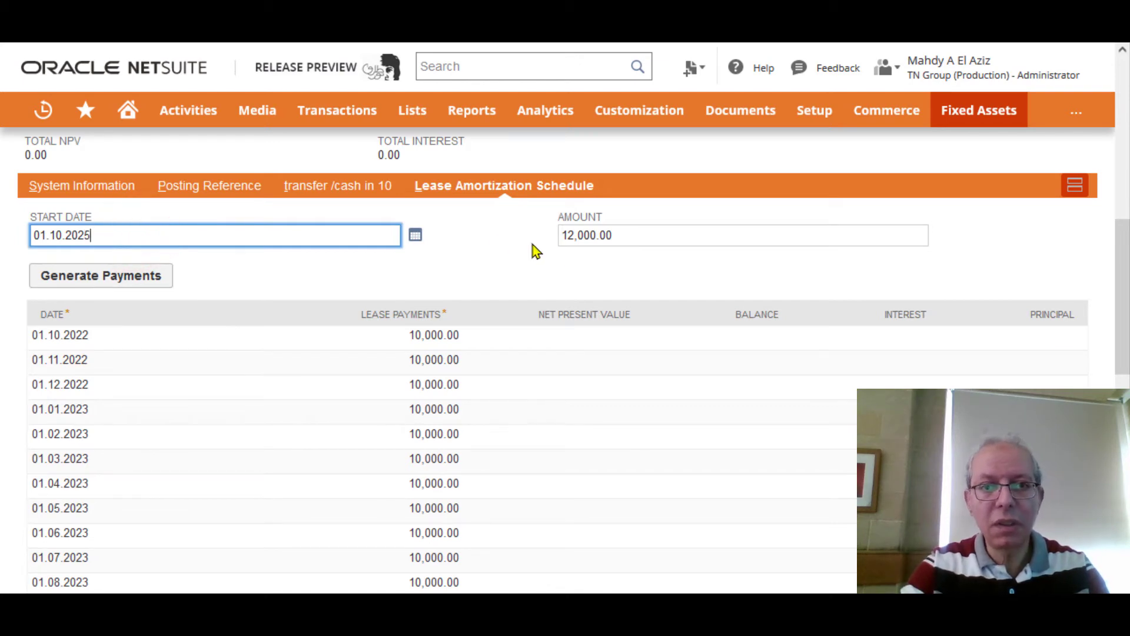
left_click(618, 233)
type("13,0")
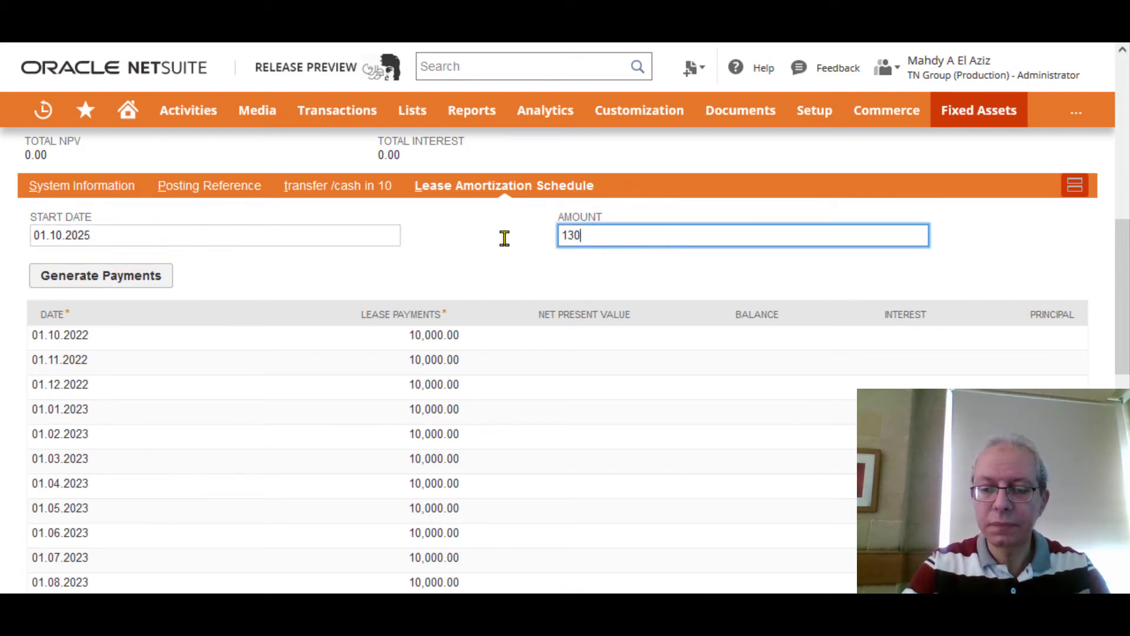
type("00")
left_click(505, 237)
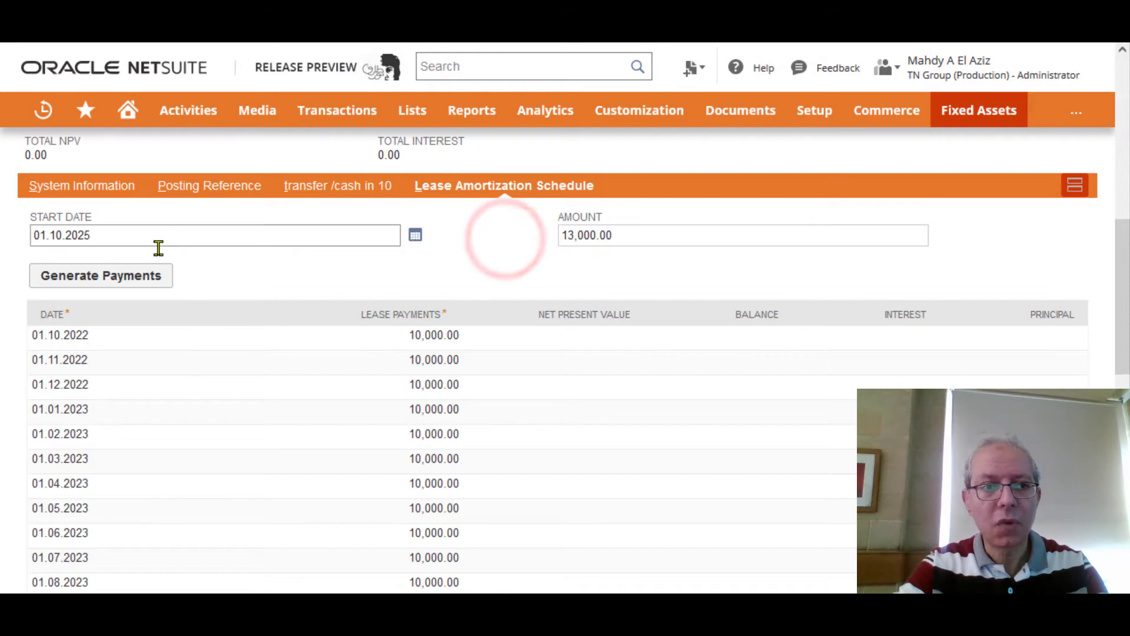
left_click(127, 277)
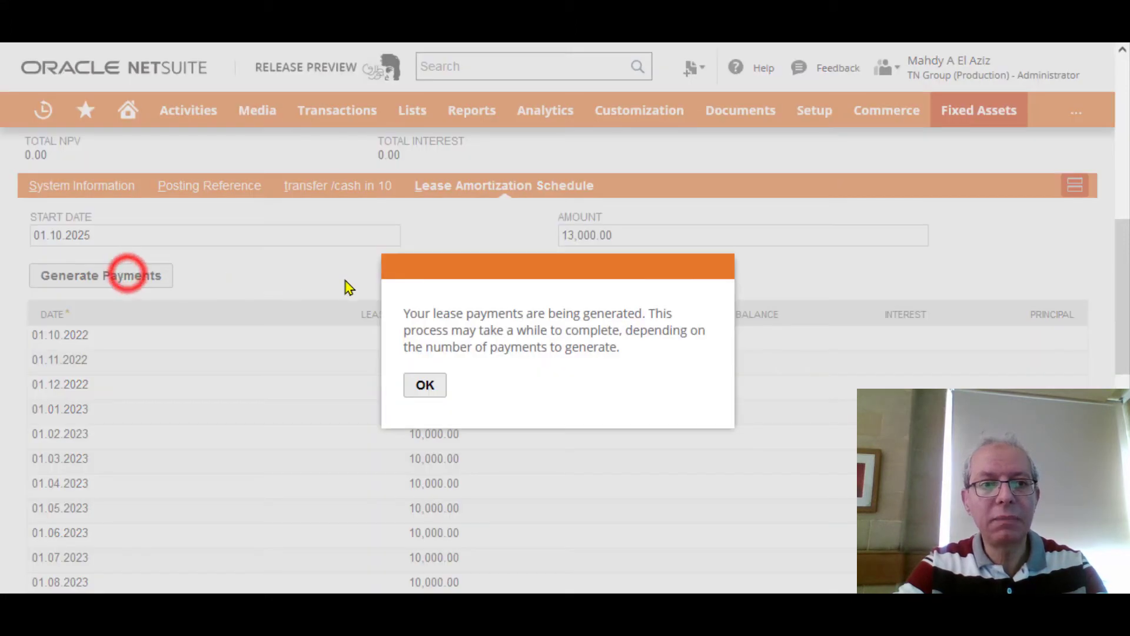
left_click(428, 385)
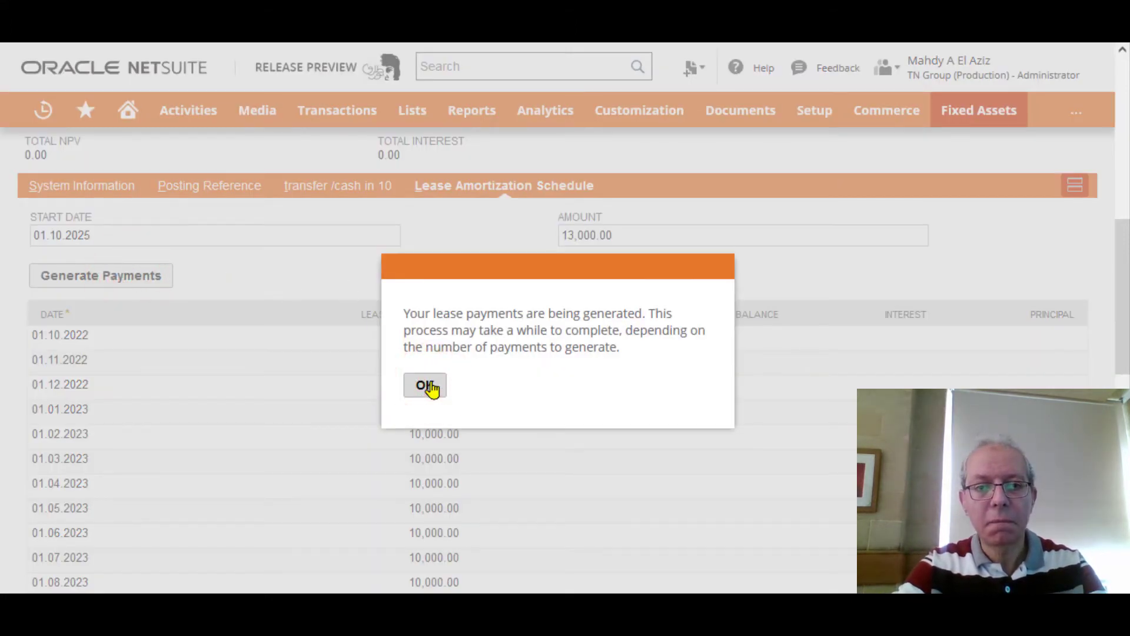
Step: Extend the lease term to 60 months and accept the automatic lease end date adjustment
scroll(432, 384, "up", 14)
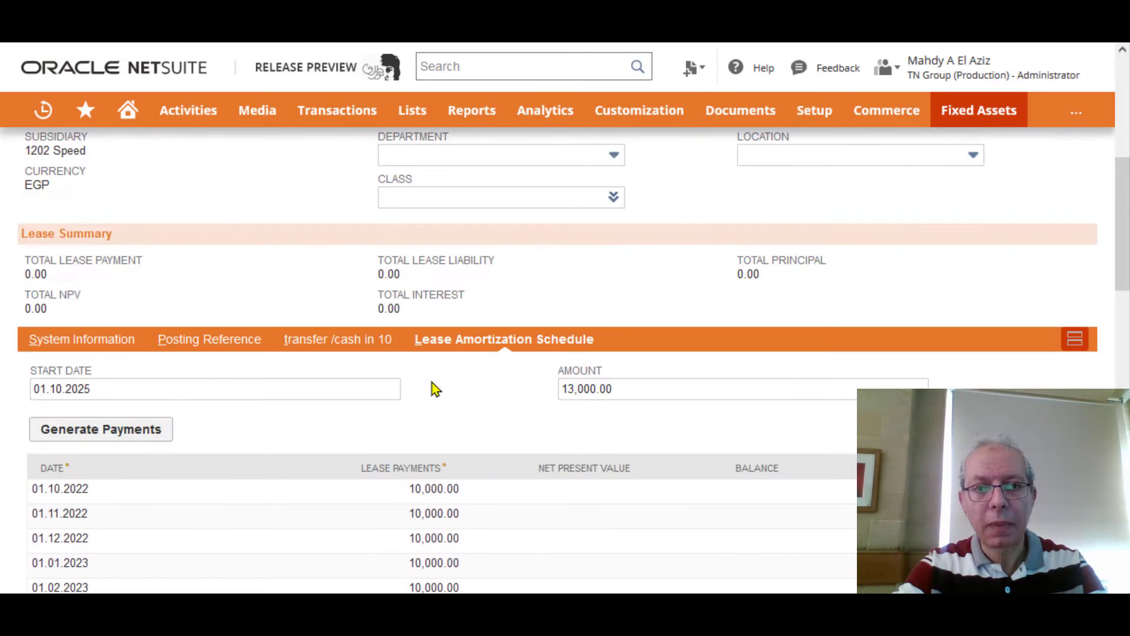
scroll(432, 386, "up", 6)
double_click(418, 304)
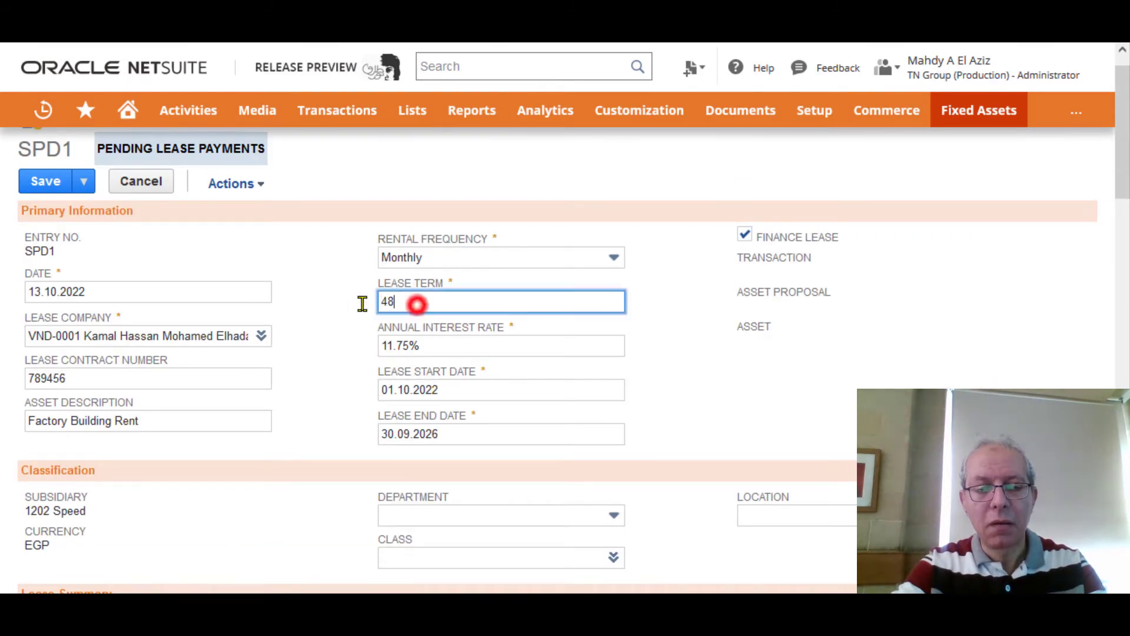
type("60")
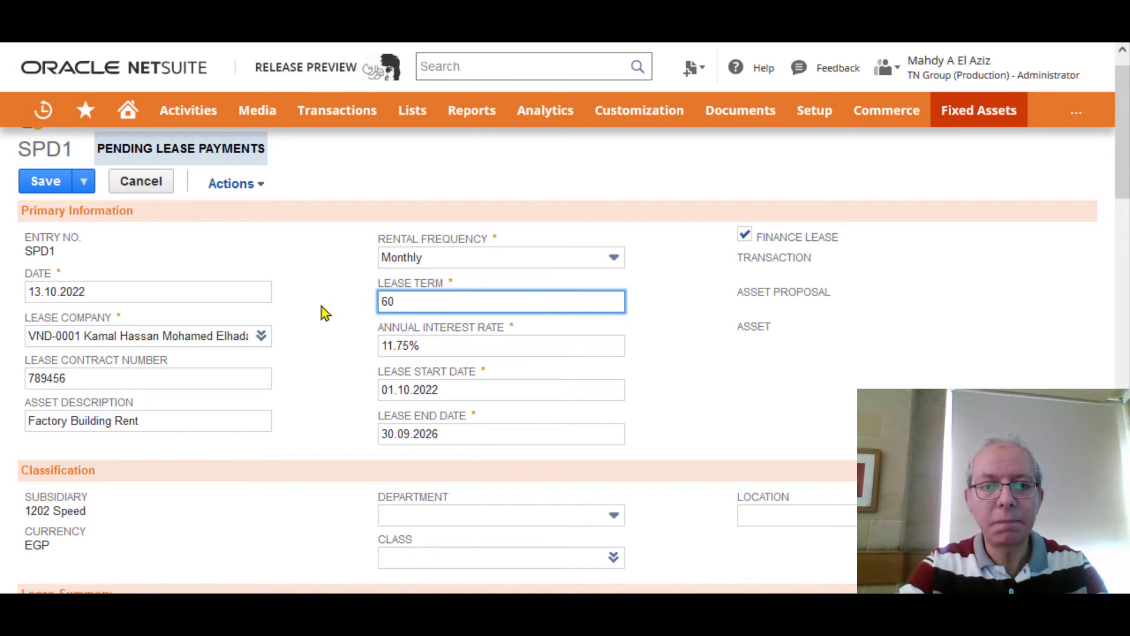
left_click(322, 306)
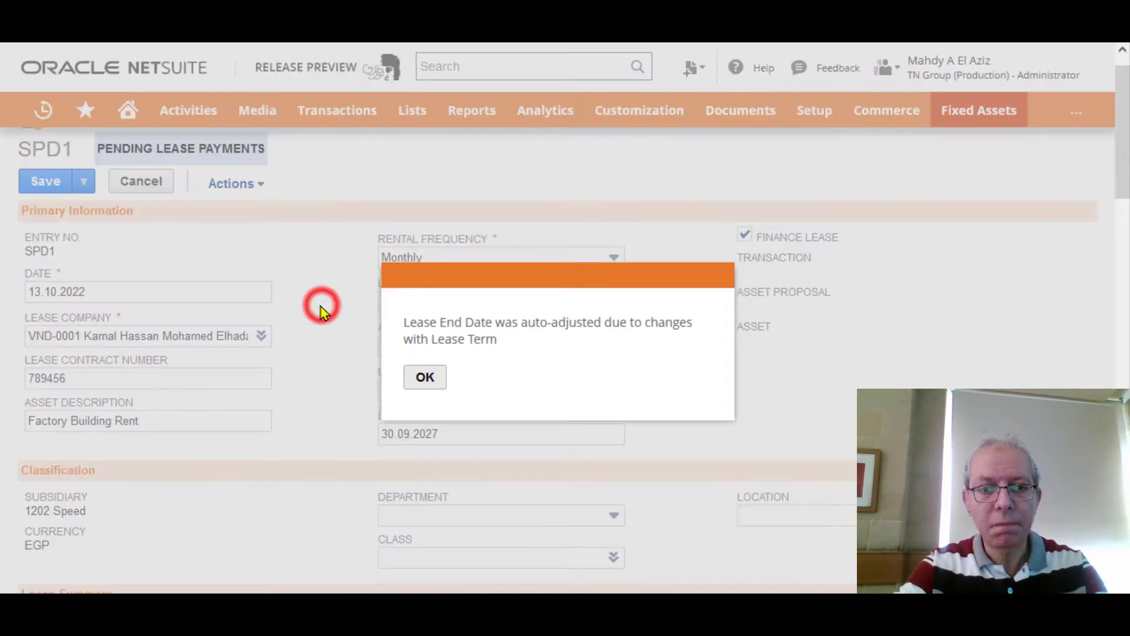
left_click(425, 378)
Step: Generate the fifth-year lease payments with start date 01.10.2026 and amount 14,000, and acknowledge the message
scroll(346, 432, "down", 5)
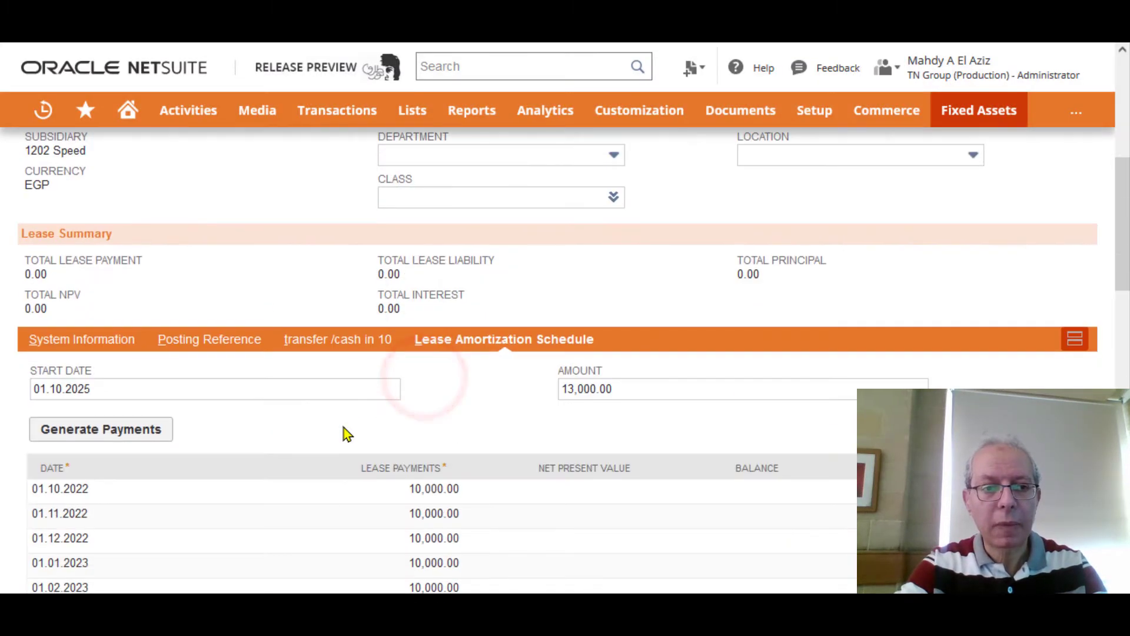
left_click(149, 378)
key("BackSpace")
type("6")
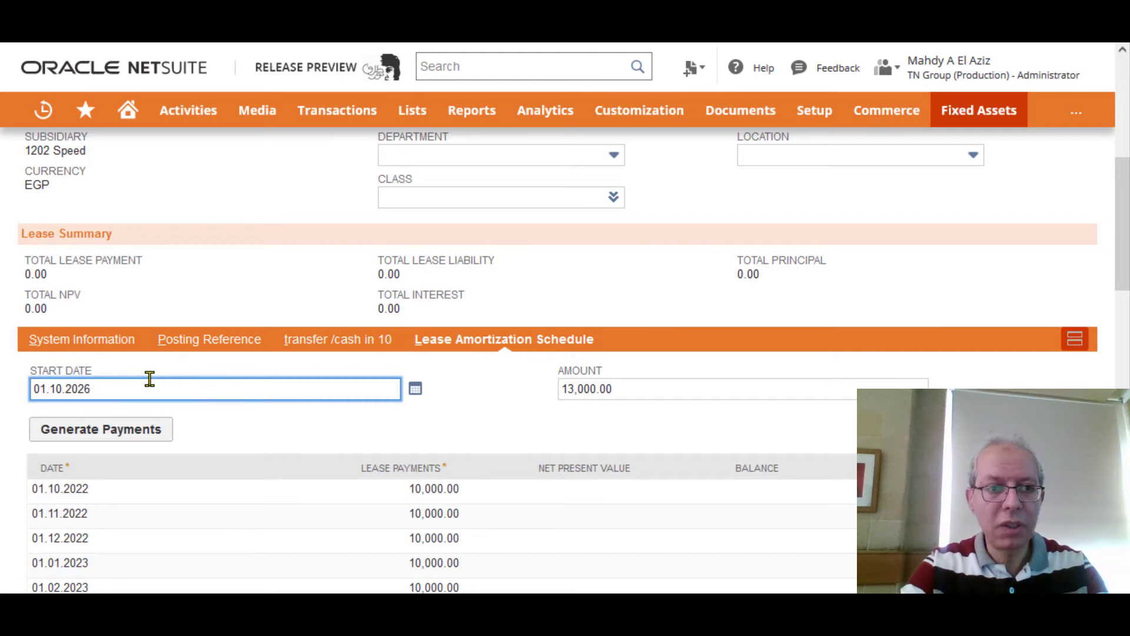
left_click(487, 416)
left_click(618, 394)
double_click(615, 391)
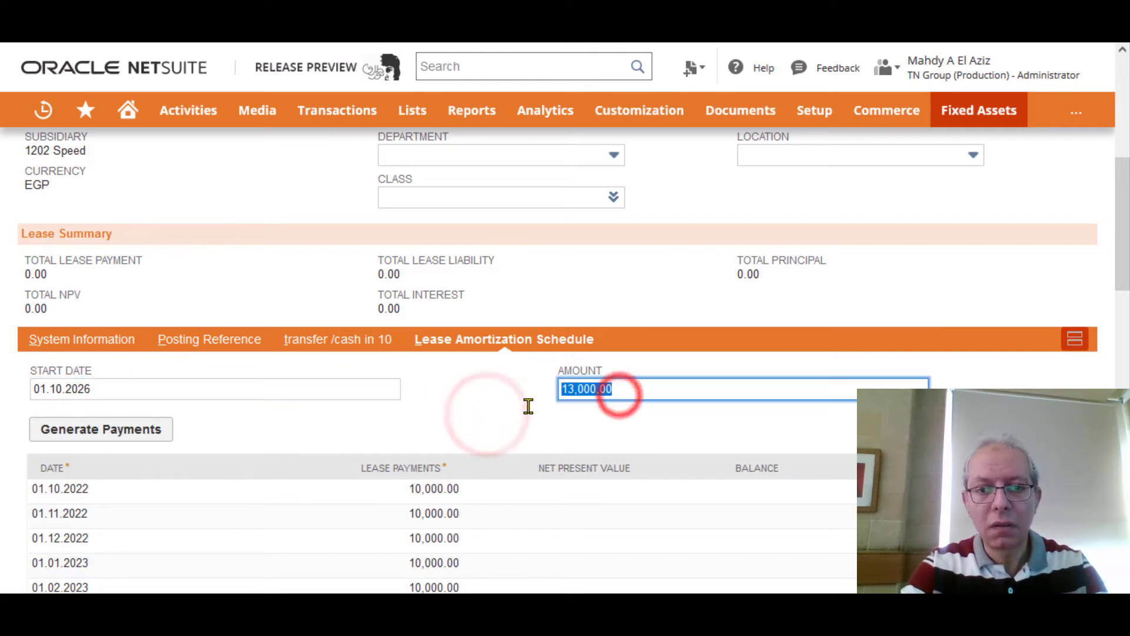
type("14000")
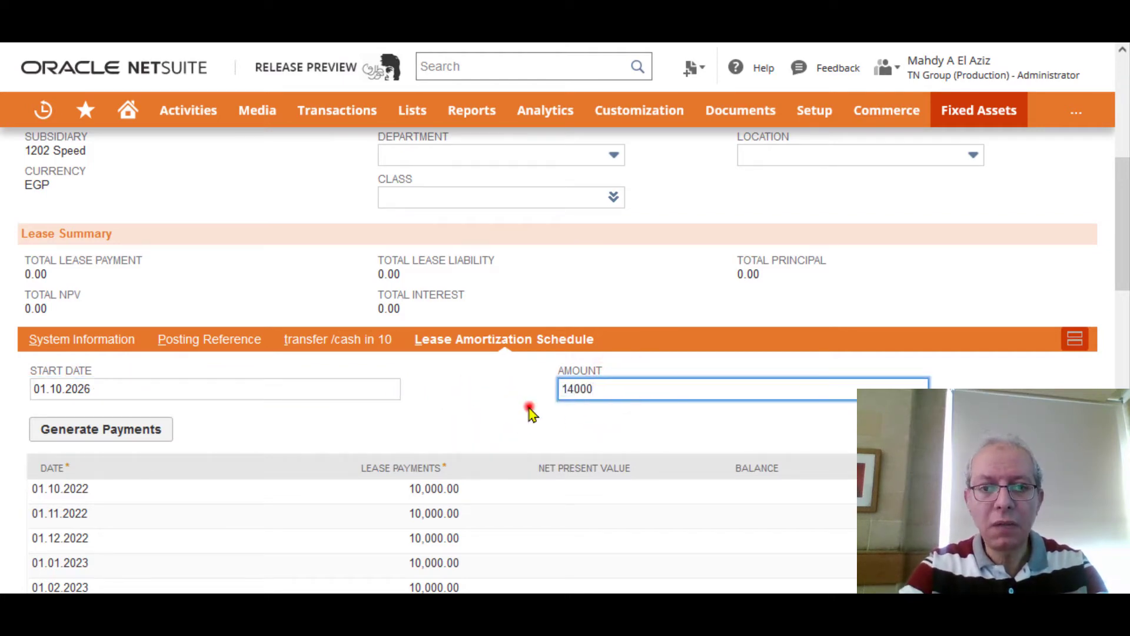
left_click(528, 406)
left_click(145, 429)
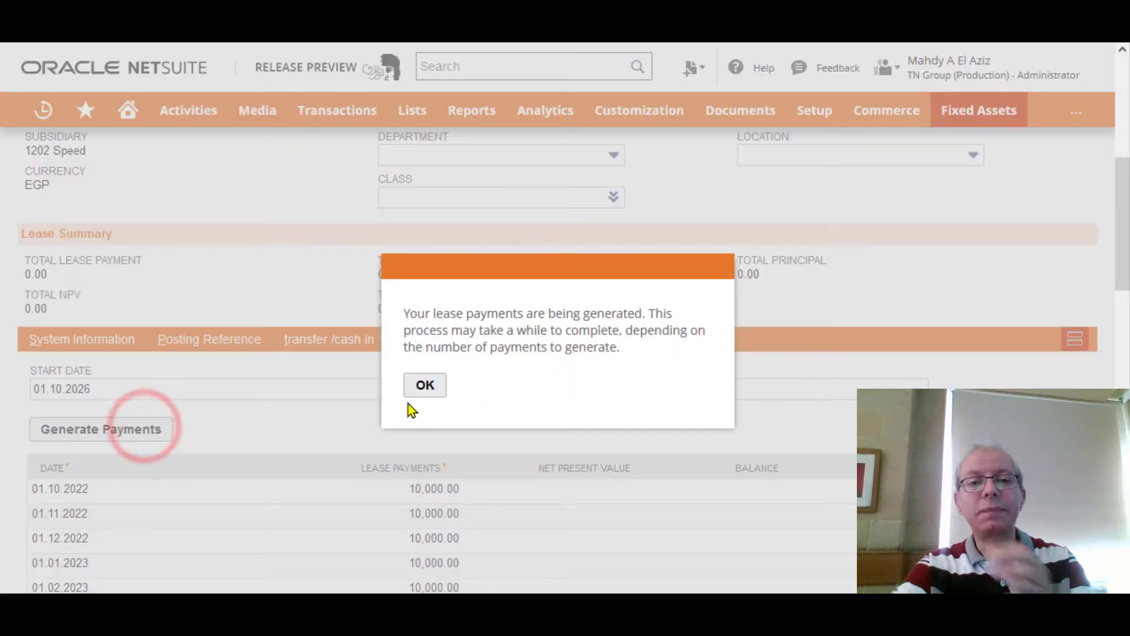
left_click(425, 384)
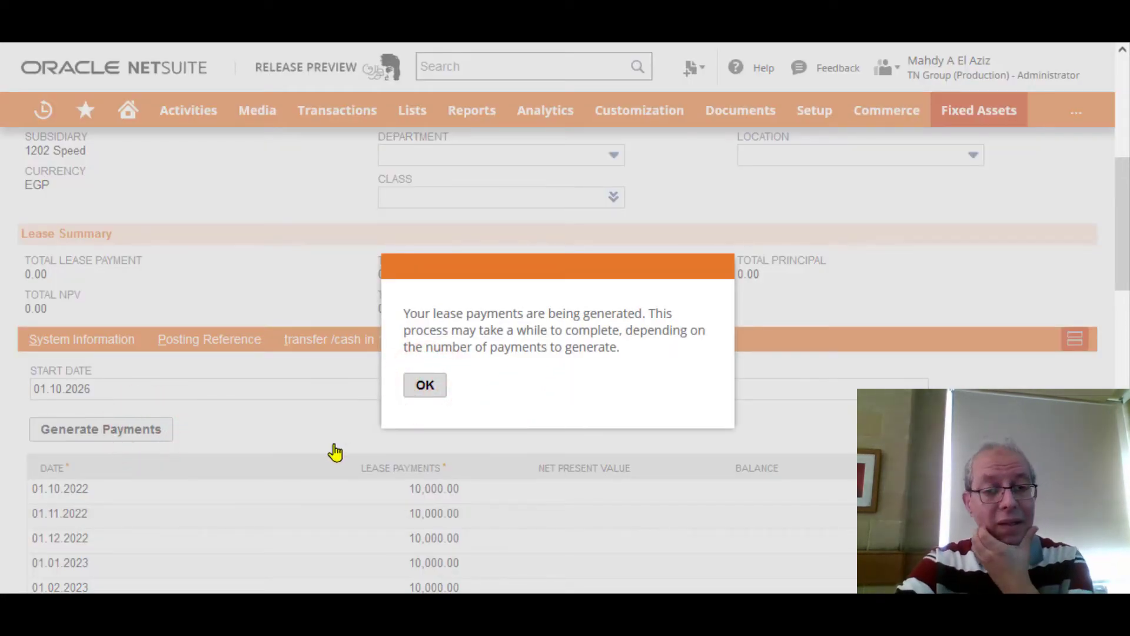
left_click(425, 385)
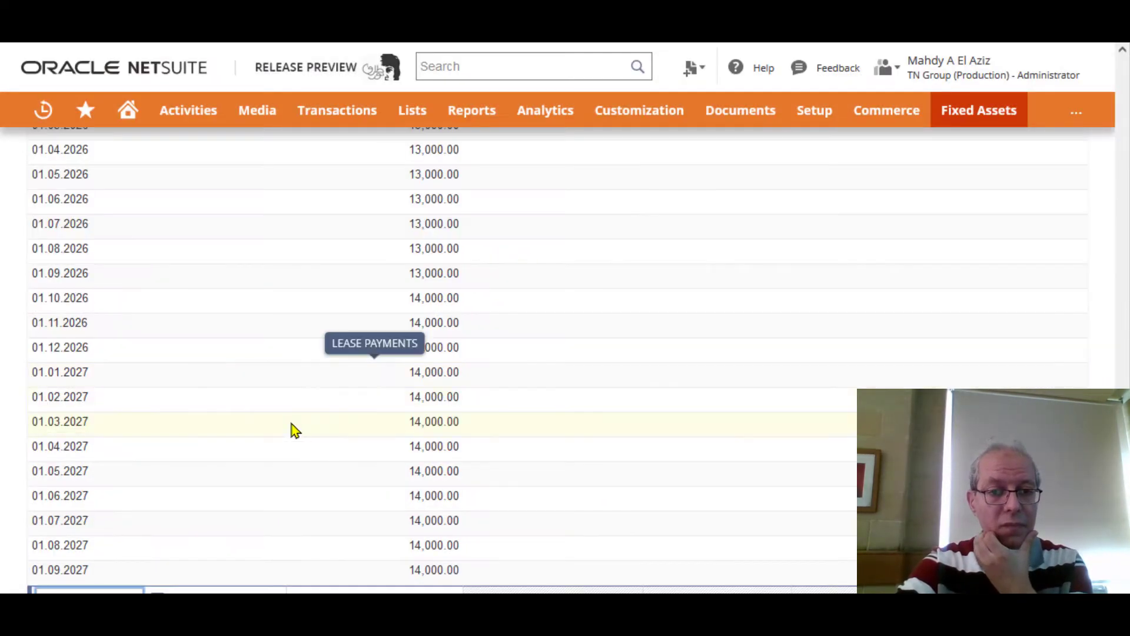
Step: Check the generated payment lines through the end of the schedule and save the lease
scroll(291, 424, "down", 3)
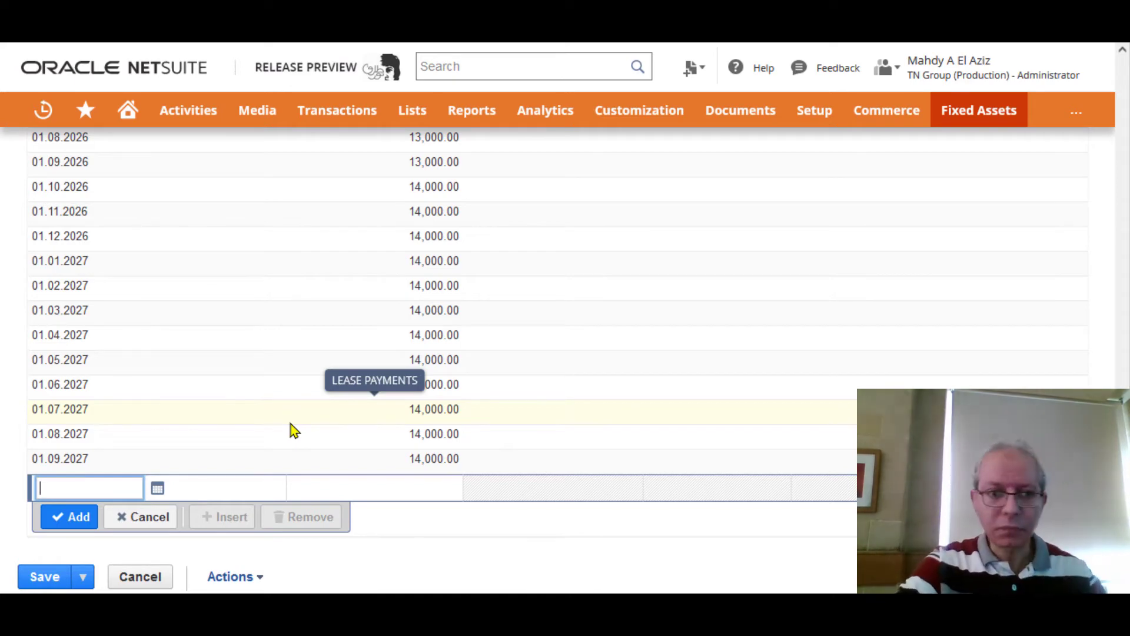
scroll(290, 424, "up", 20)
scroll(291, 423, "up", 6)
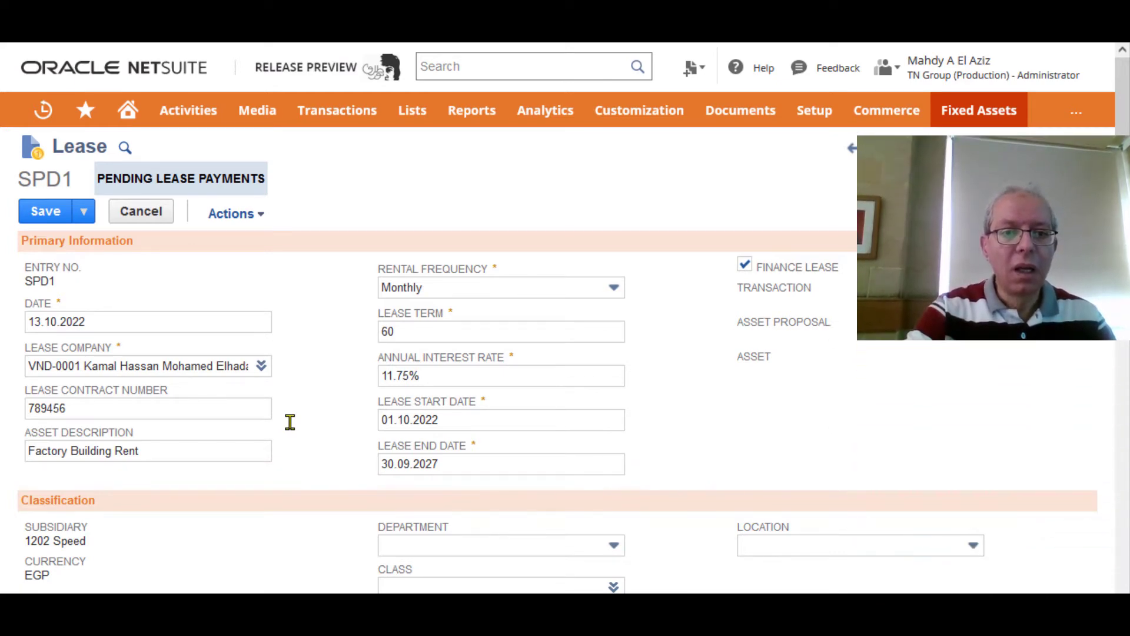
scroll(291, 424, "down", 8)
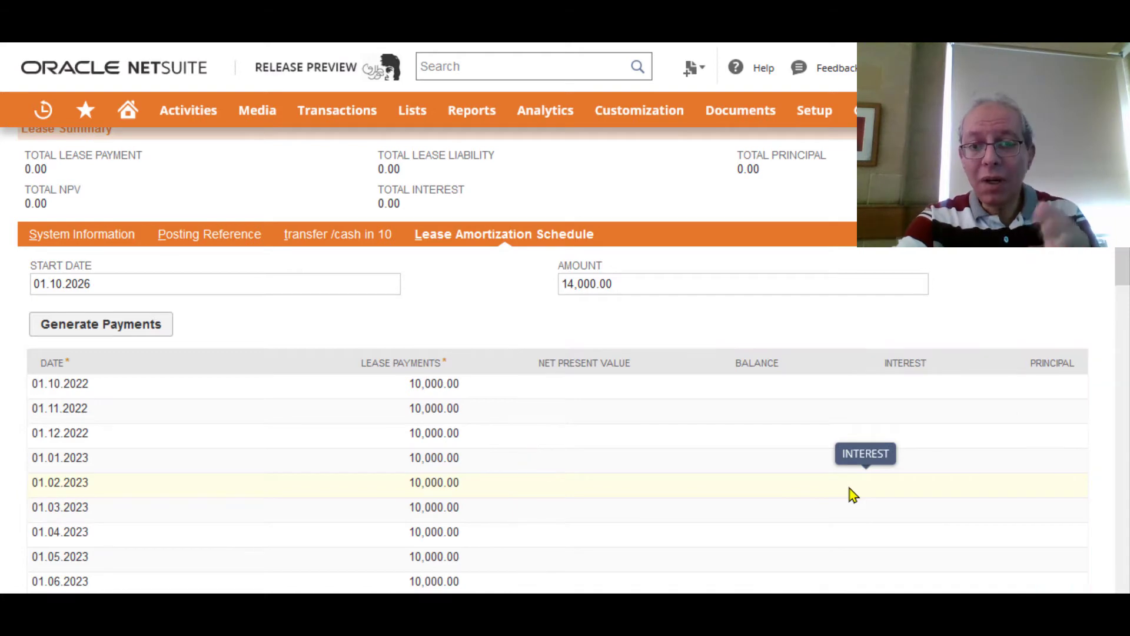
scroll(851, 493, "up", 10)
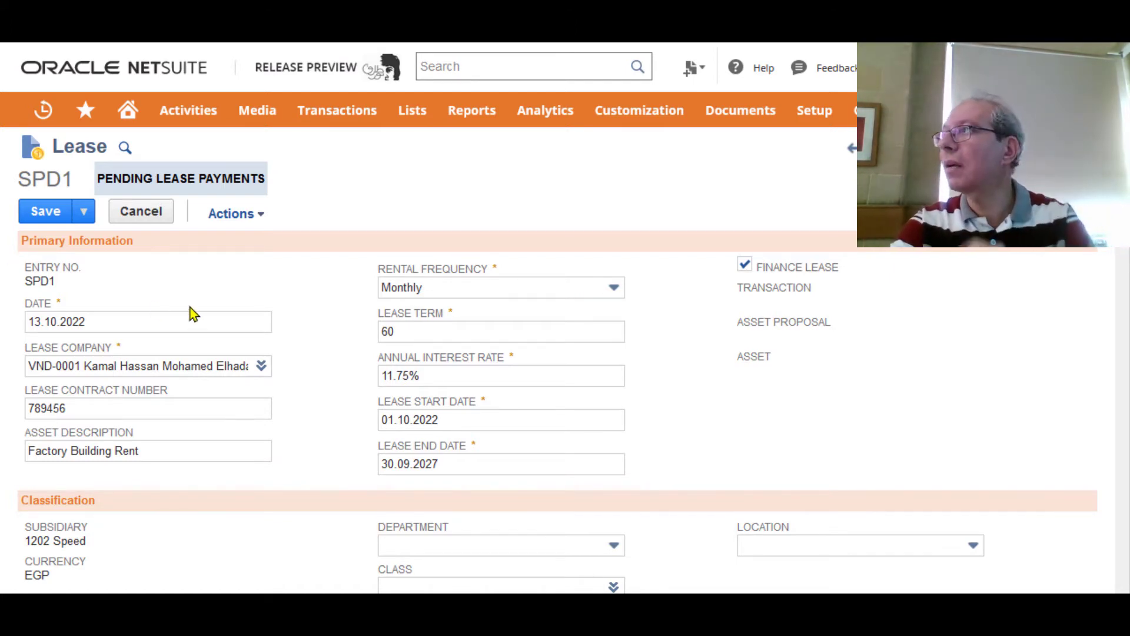
left_click(46, 213)
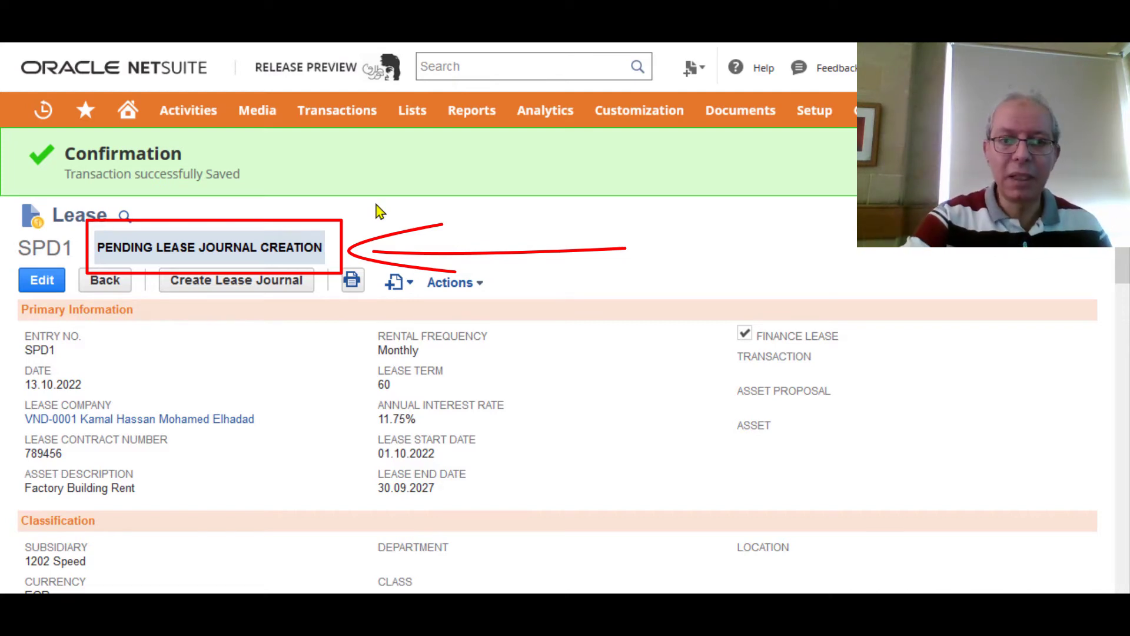
Step: Examine the saved lease's summary and compare its total lease payment with the total in the Excel contract sheet
scroll(651, 394, "down", 10)
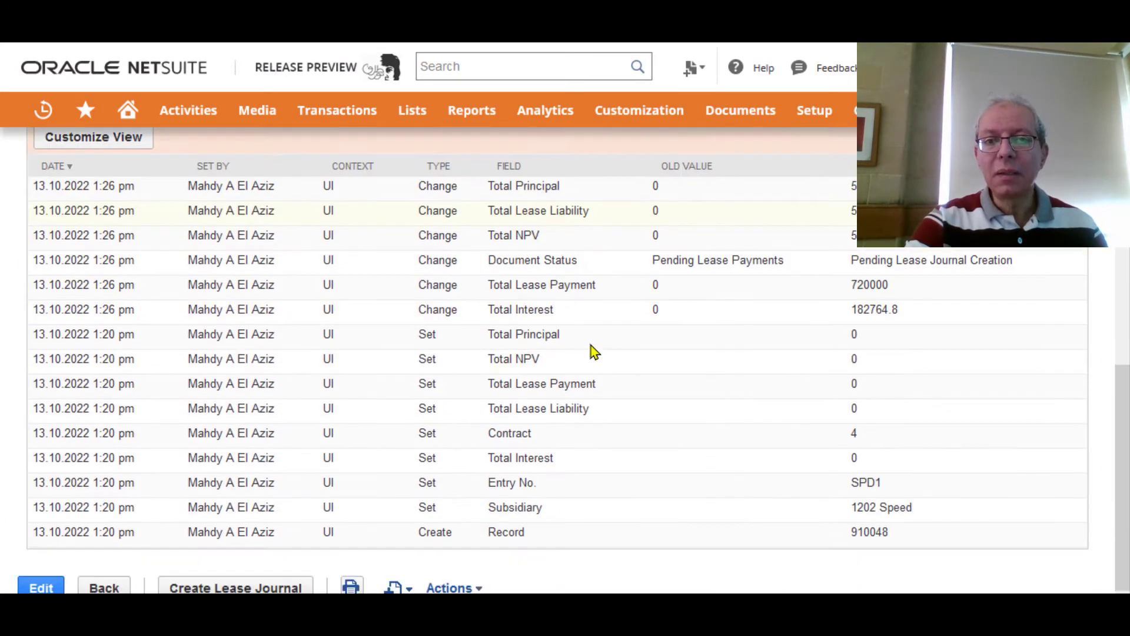
scroll(591, 347, "up", 5)
left_click(575, 285)
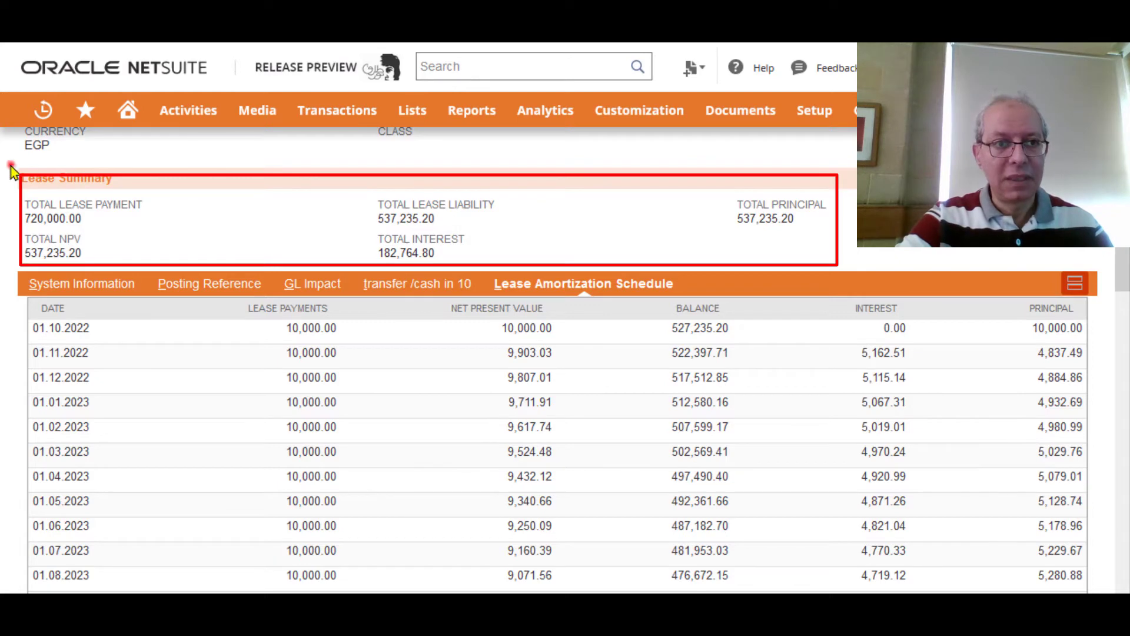
left_click_drag(10, 166, 874, 252)
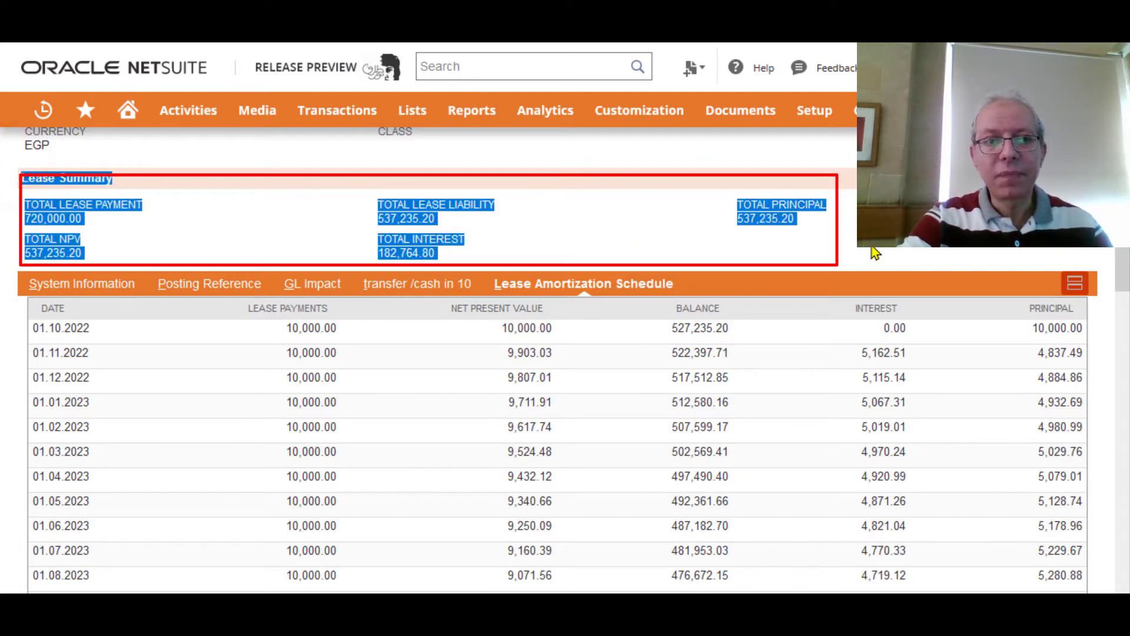
left_click(239, 205)
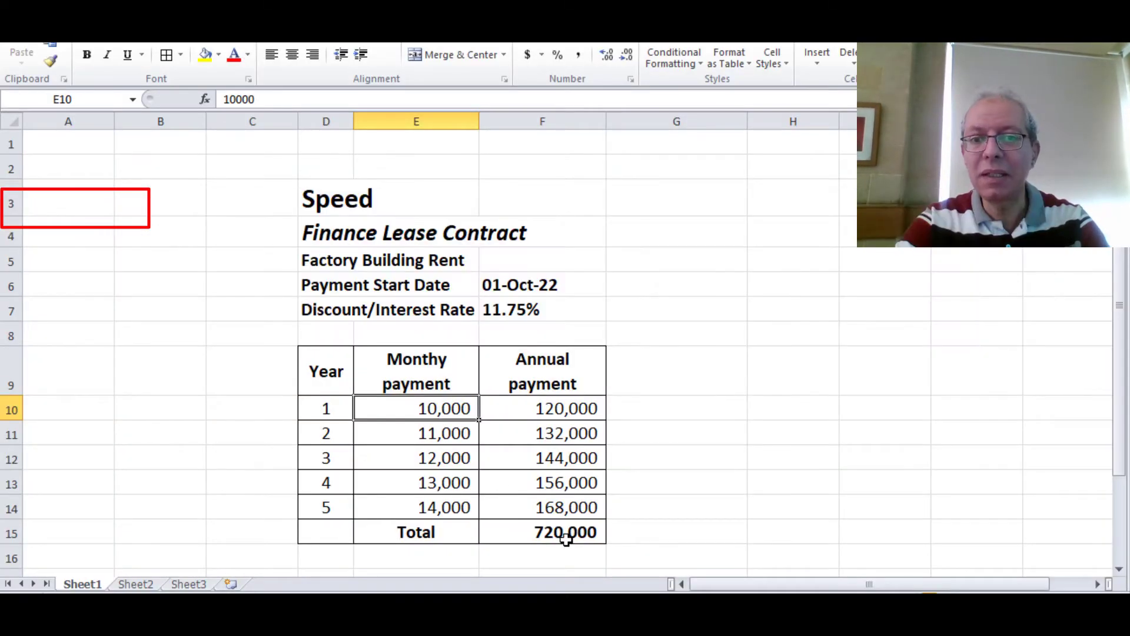
left_click(561, 535)
key("alt+Tab")
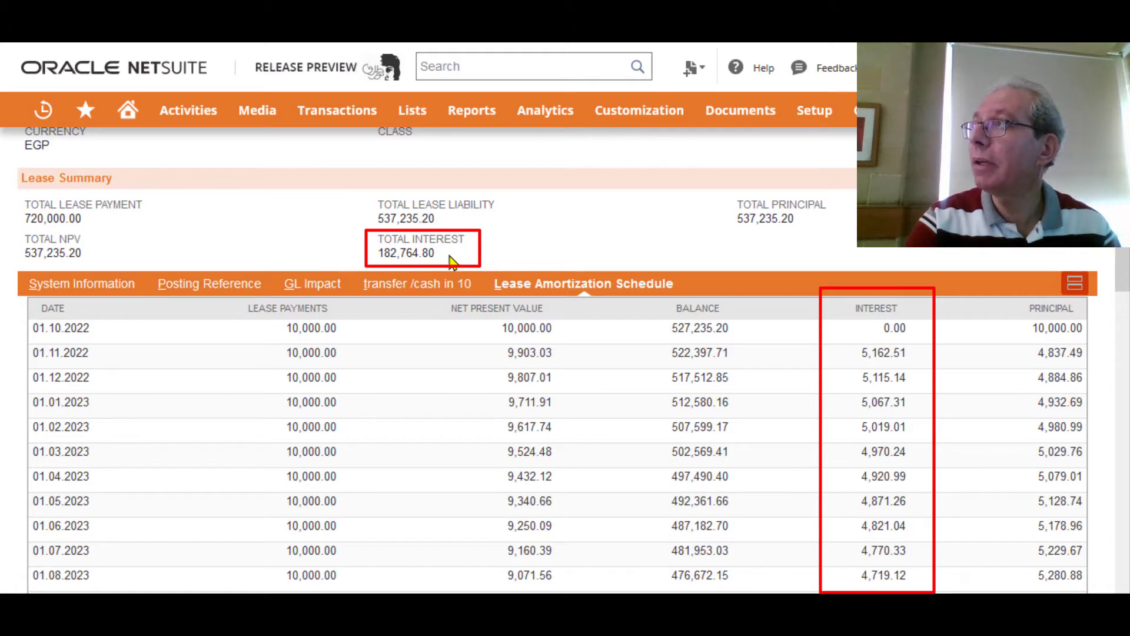
Step: Review the lease amortization schedule's net present value, balance, interest and principal through the last payment
scroll(599, 434, "down", 10)
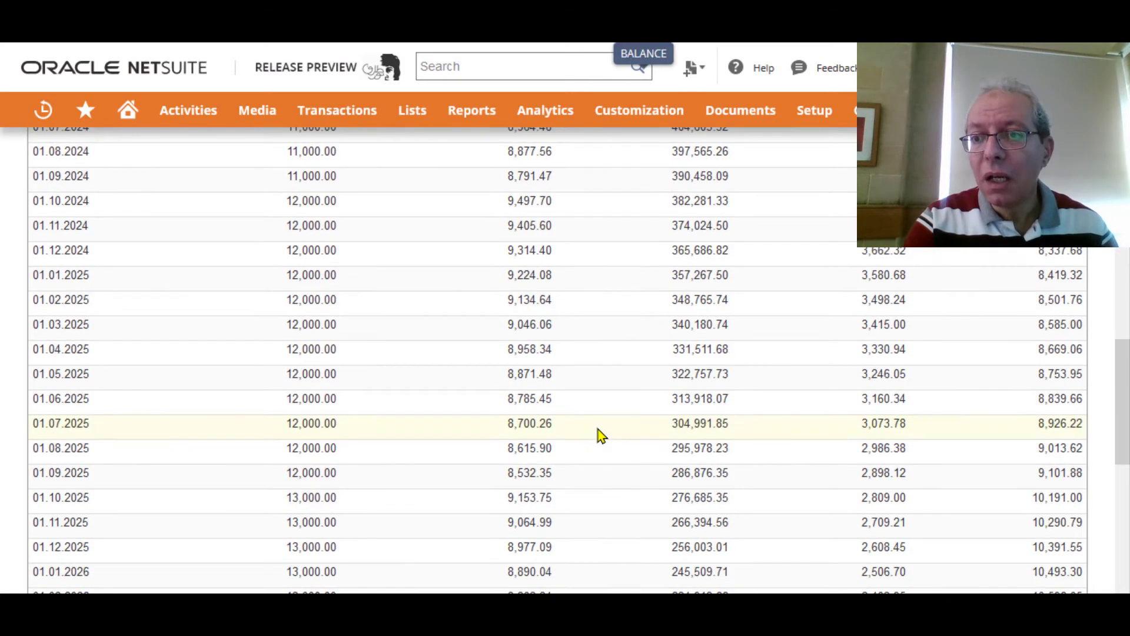
scroll(598, 434, "down", 9)
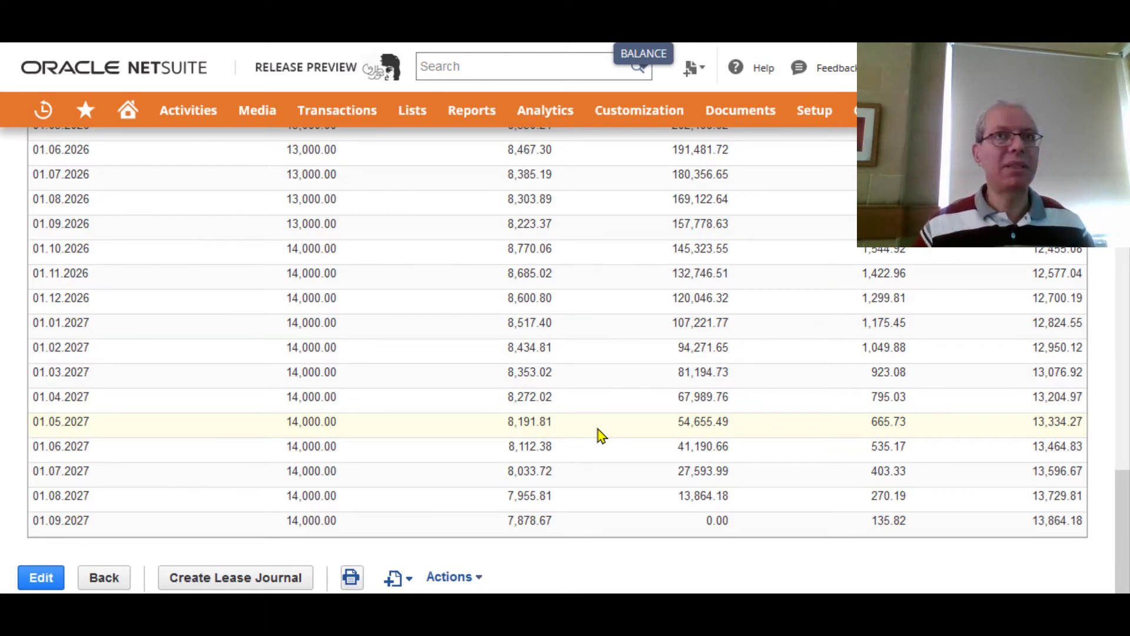
scroll(581, 417, "up", 20)
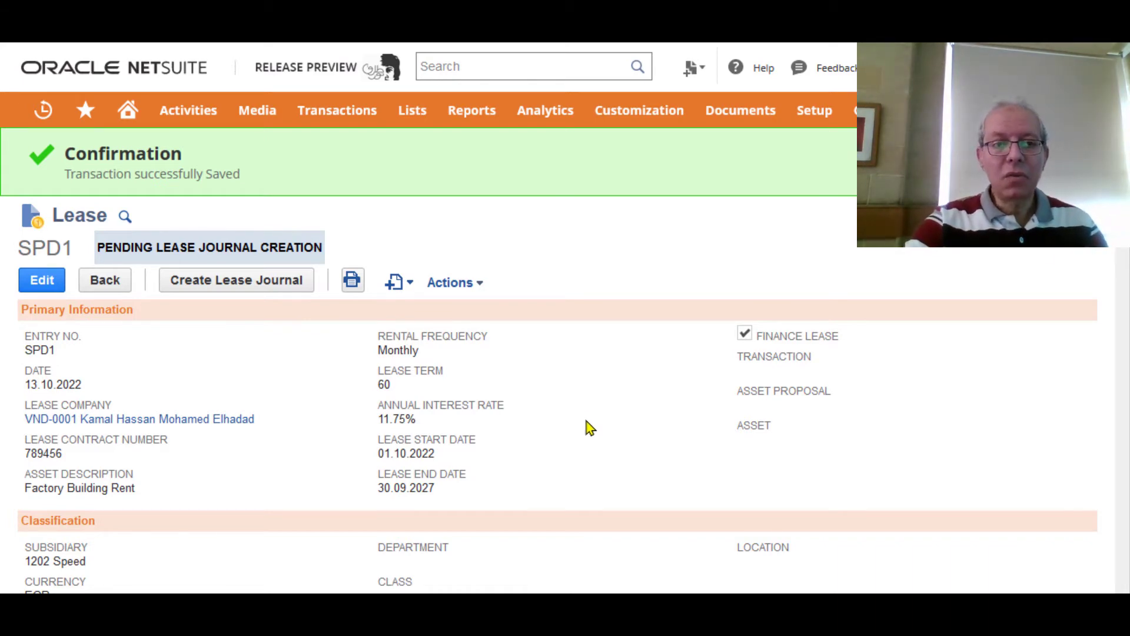
Step: Create the lease journal for the Factory Building Rent lease and confirm the journal entry
left_click(253, 288)
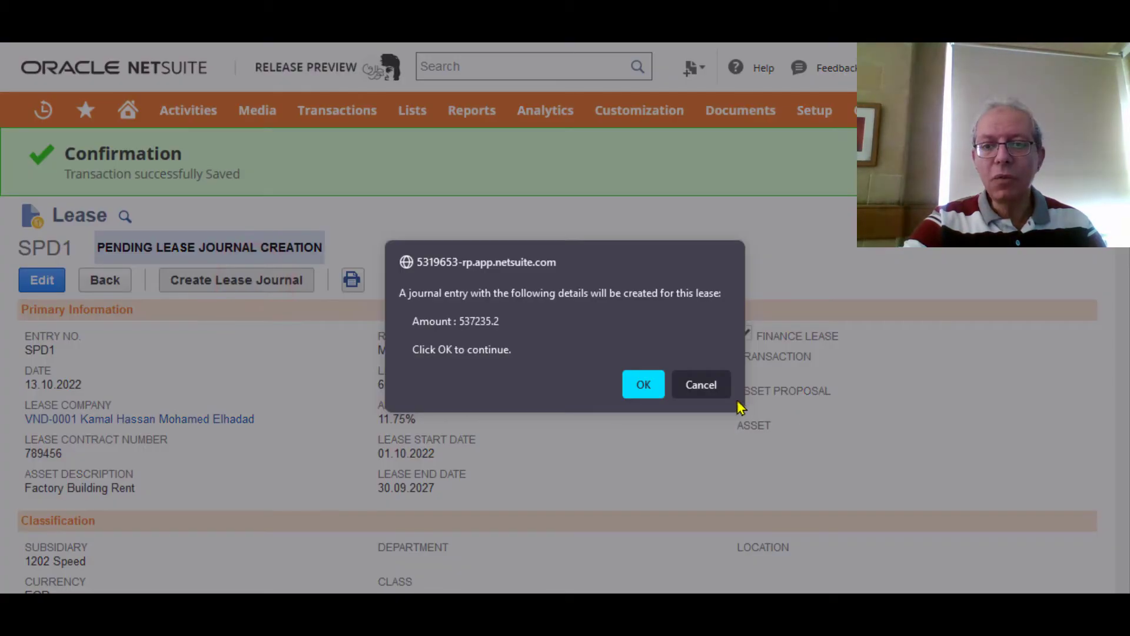
left_click(706, 386)
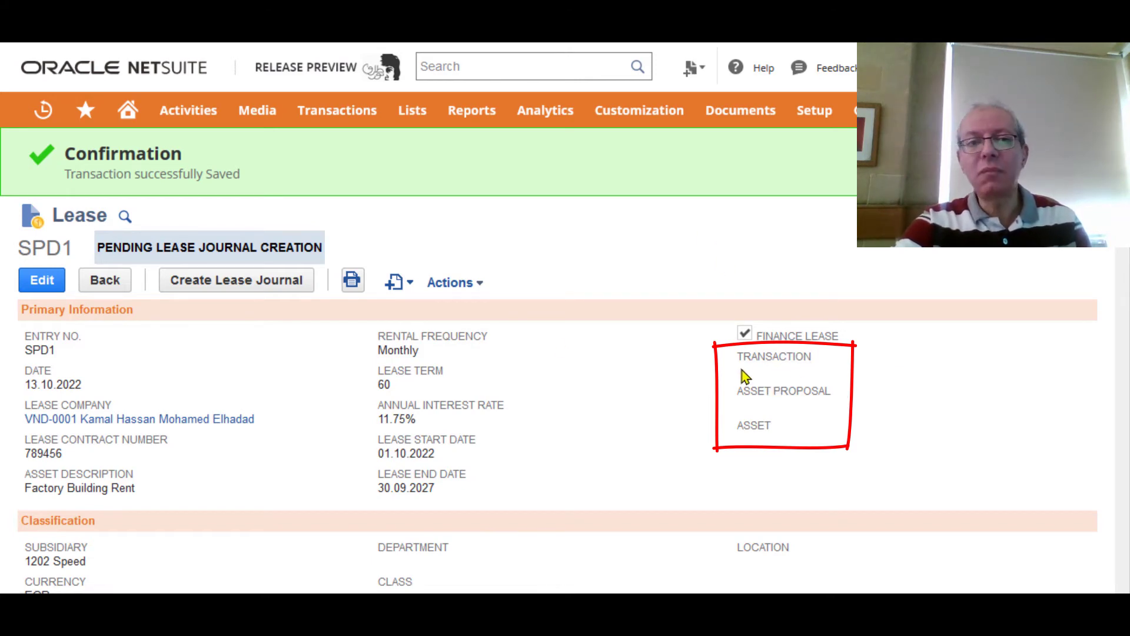
left_click(235, 286)
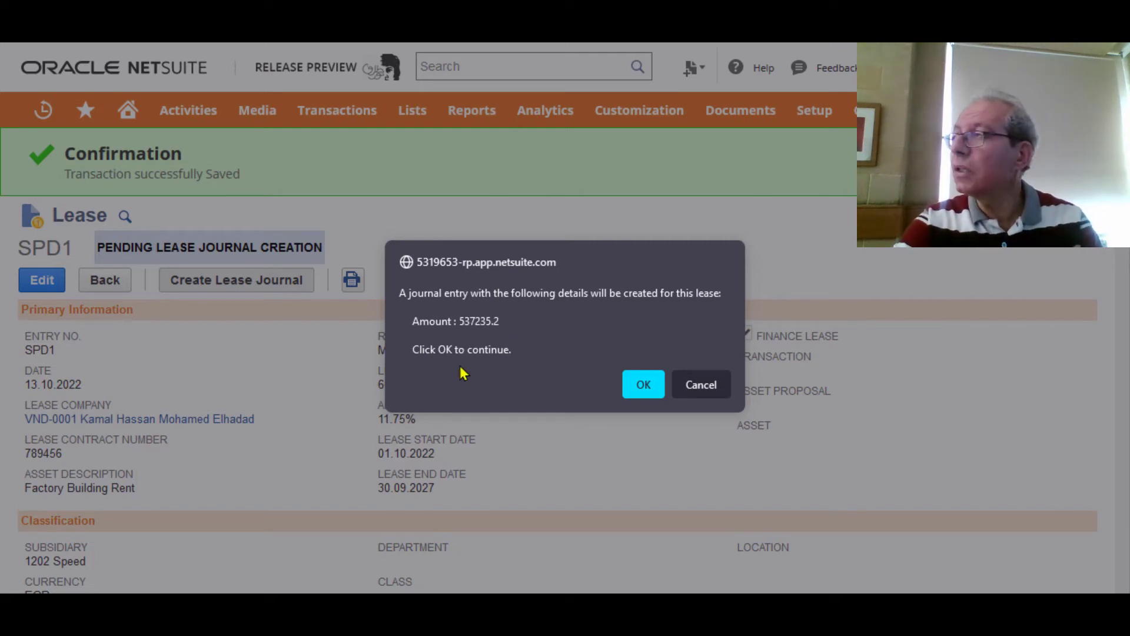
left_click(644, 385)
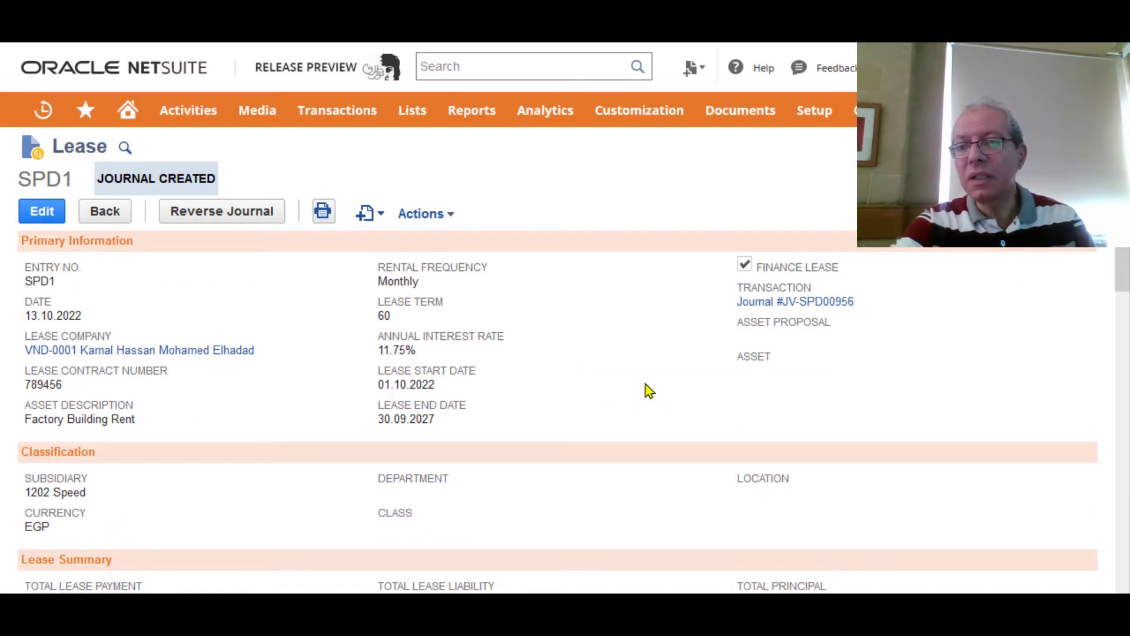
Step: Open the lease's linked journal and examine its debit and credit lines, date and subsidiary
left_click(787, 301)
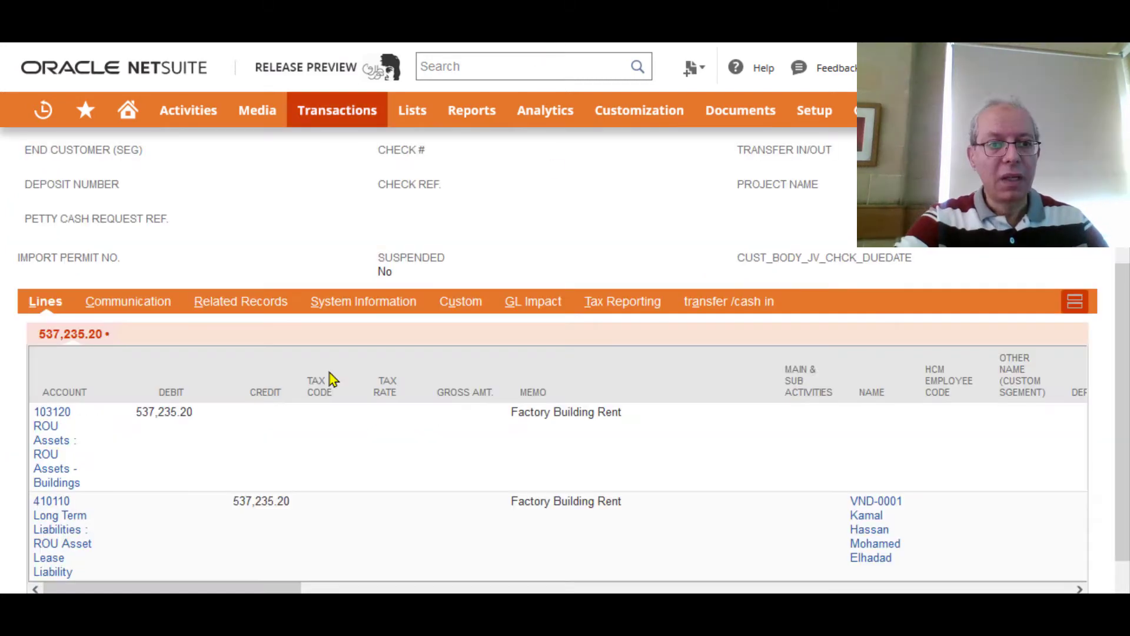
scroll(332, 380, "down", 1)
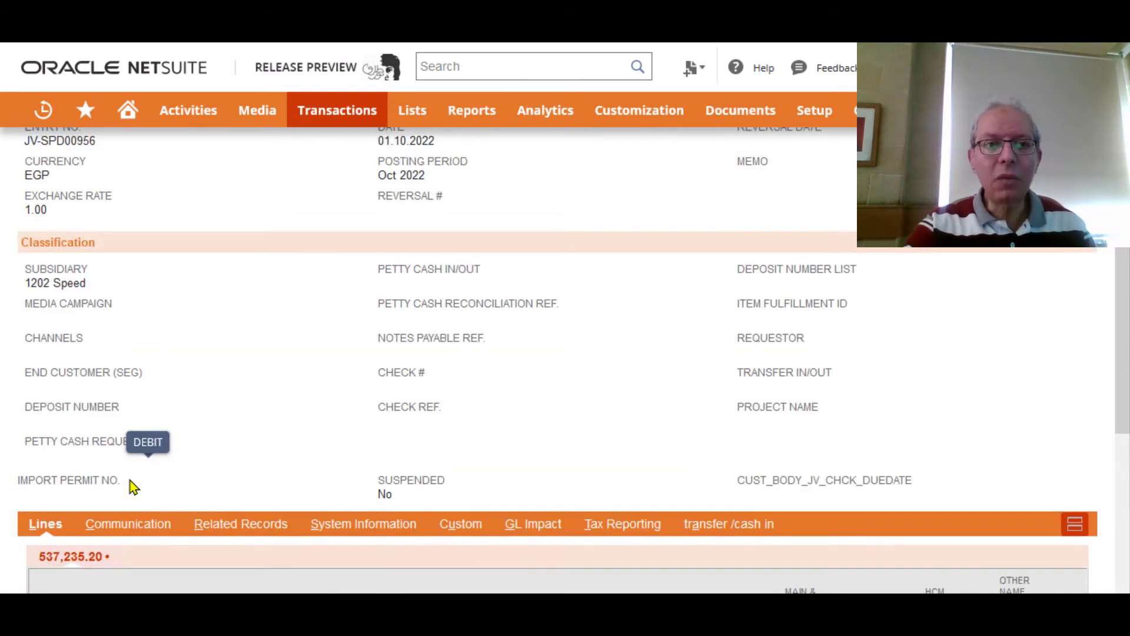
scroll(134, 488, "up", 7)
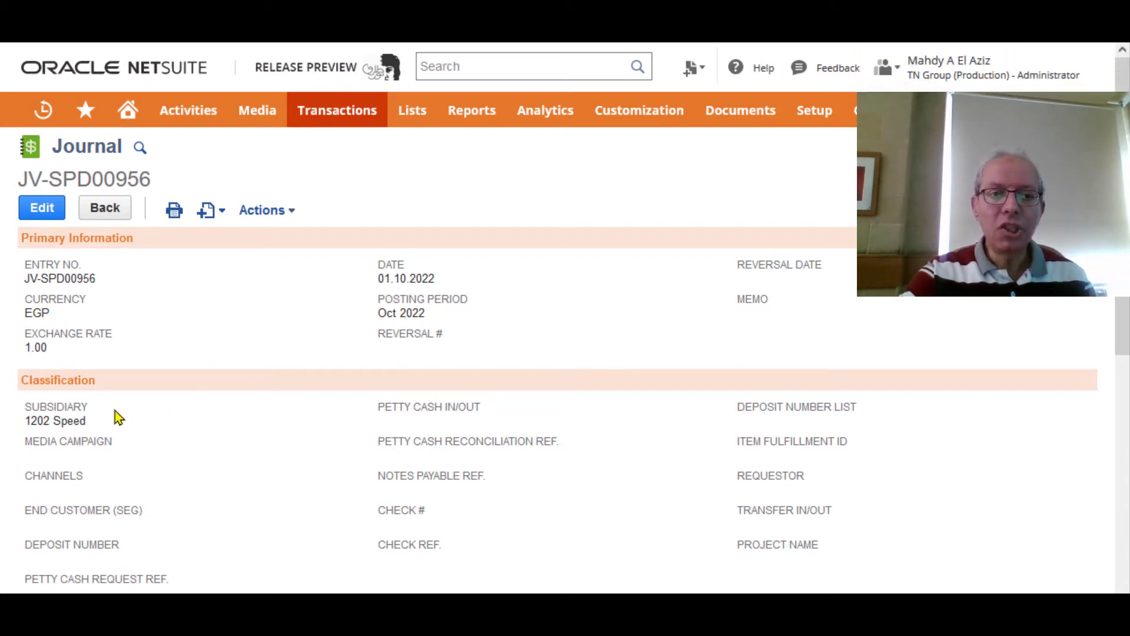
Step: Open a new Fixed Assets asset proposal and set its start date to 01.10.2022 and end date to 31.10.2022
mouse_move(982, 115)
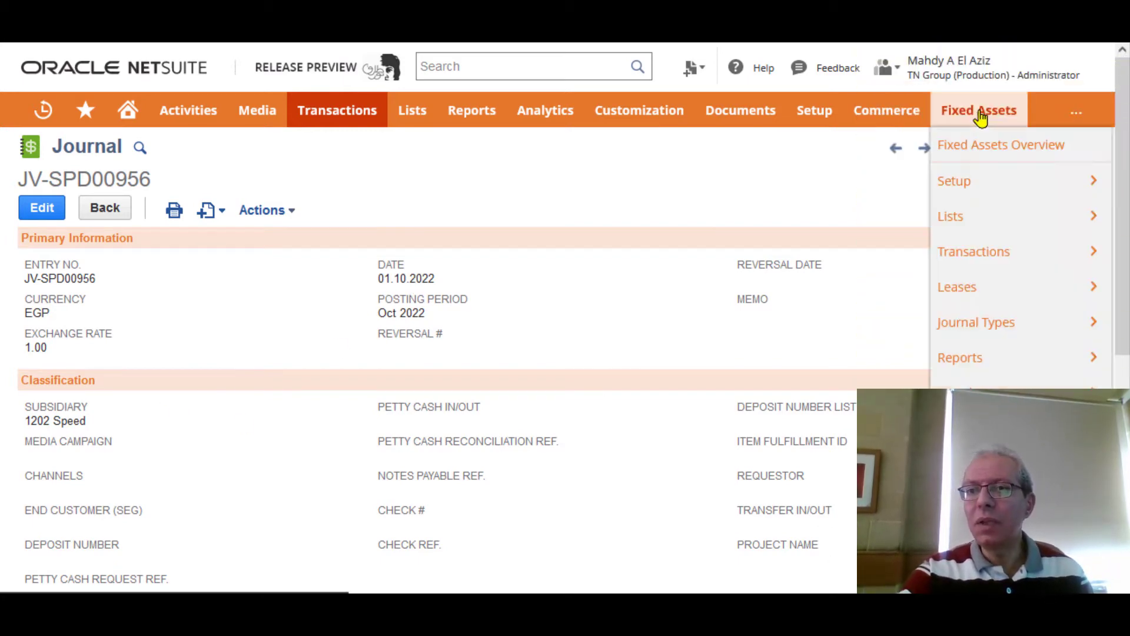
mouse_move(995, 262)
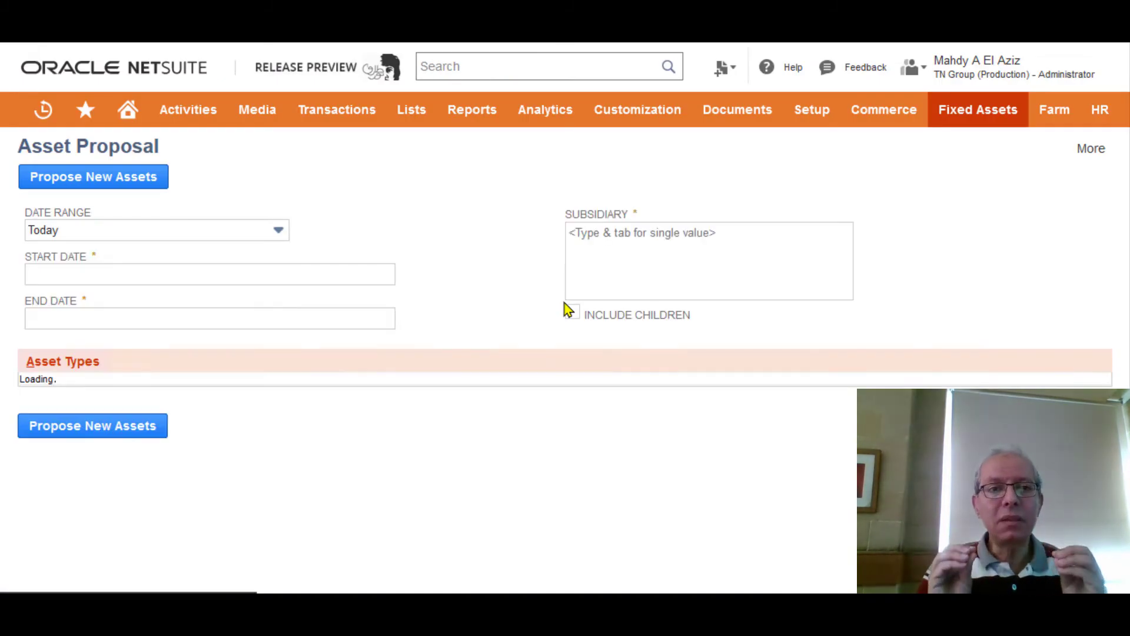
left_click(152, 272)
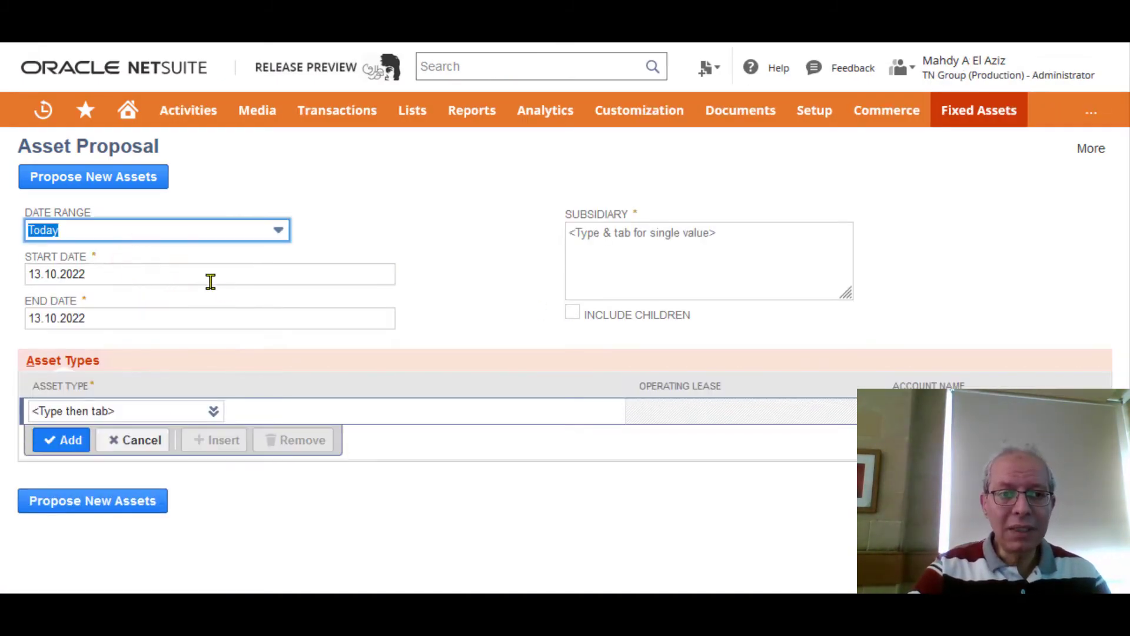
left_click(154, 273)
type("01.")
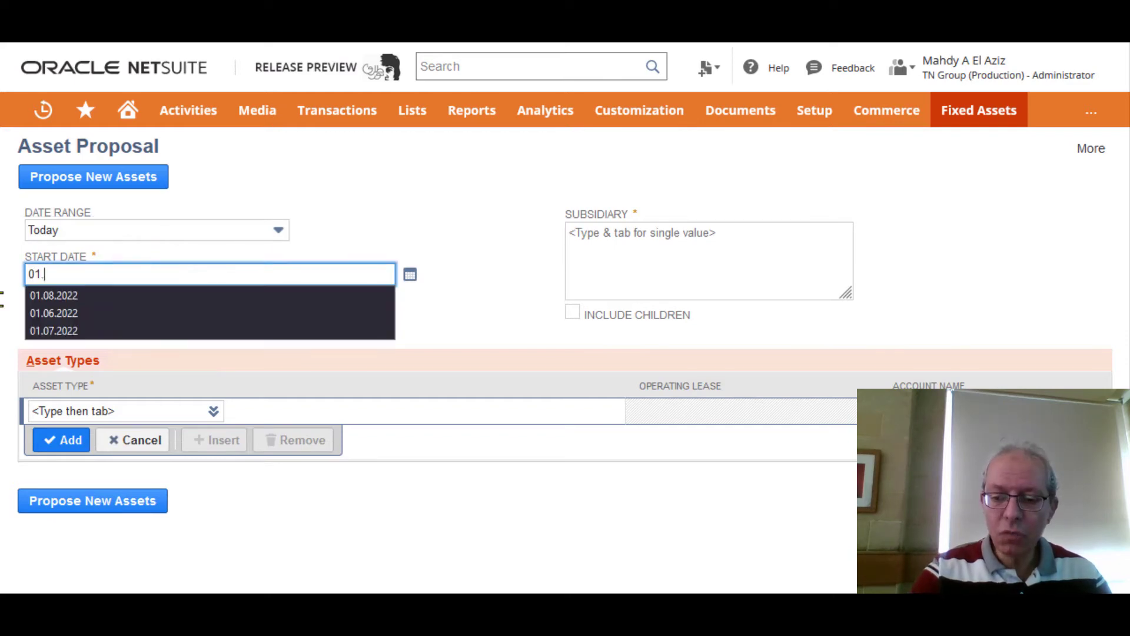
type("10.2022")
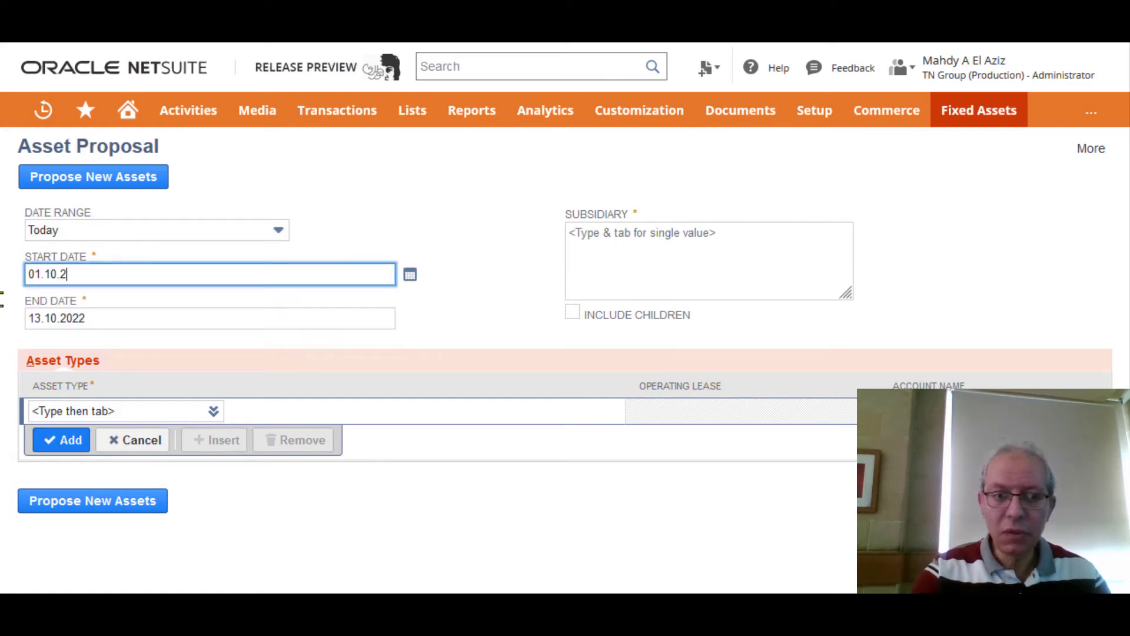
left_click(130, 317)
left_click_drag(75, 328, 2, 328)
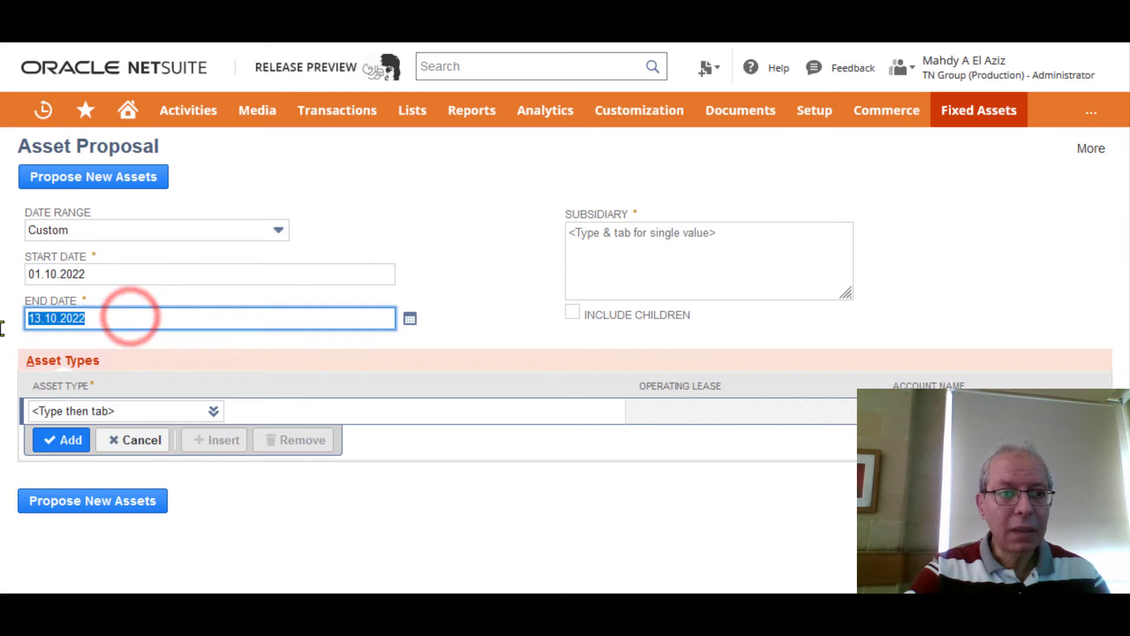
type("31.10.22")
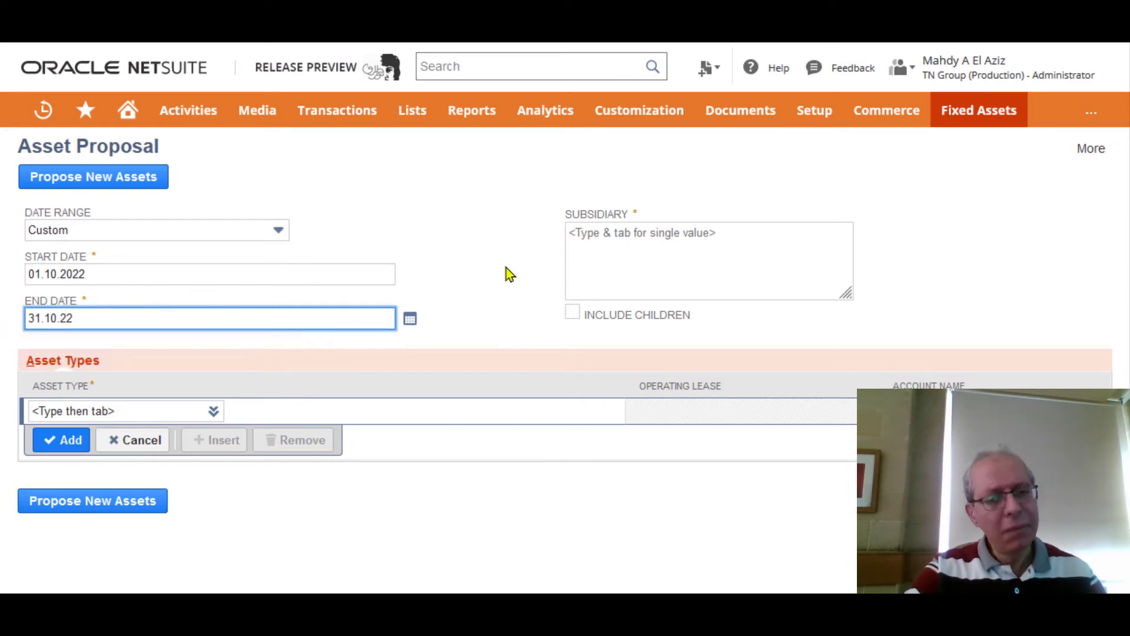
left_click(481, 263)
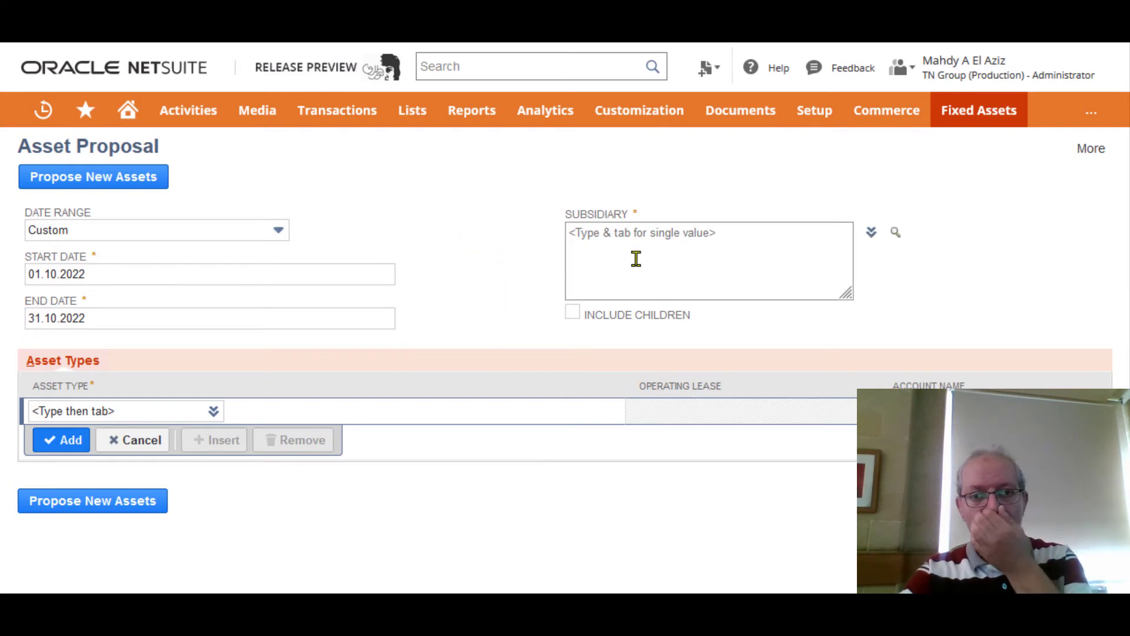
Step: Set the asset proposal's subsidiary to 1202 Speed under Comco-Consolidation
left_click(630, 235)
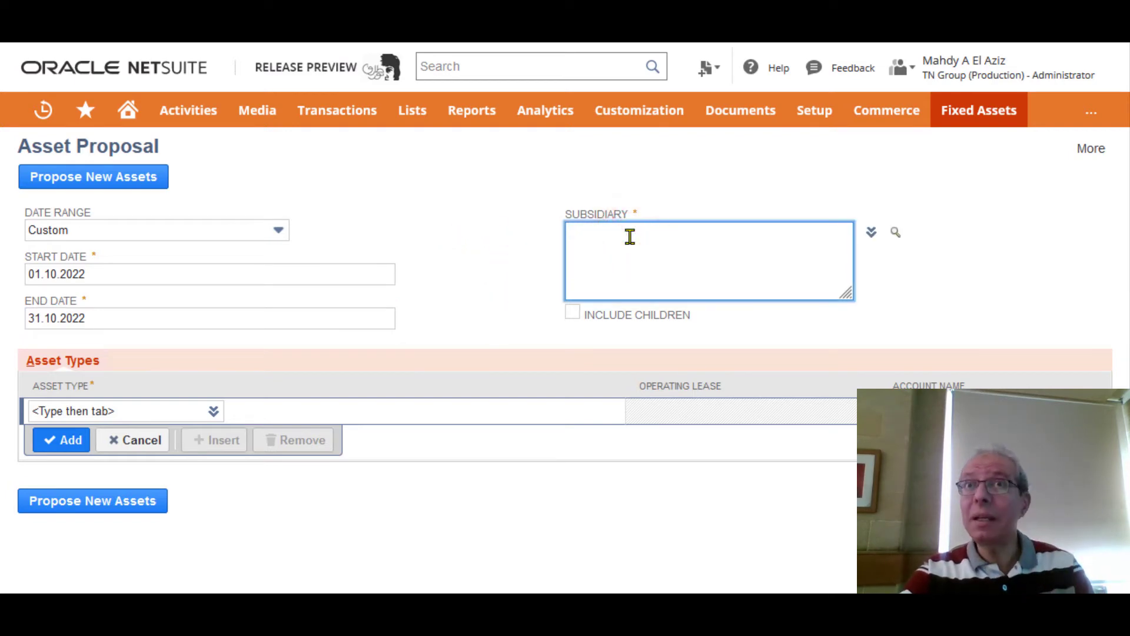
type("1202")
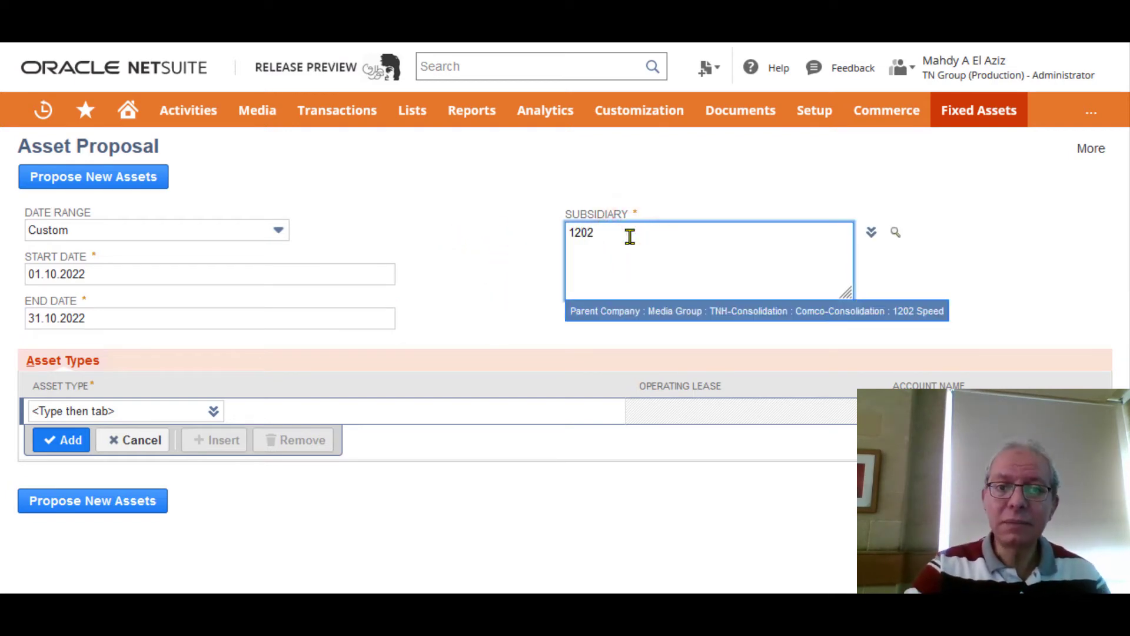
left_click(662, 310)
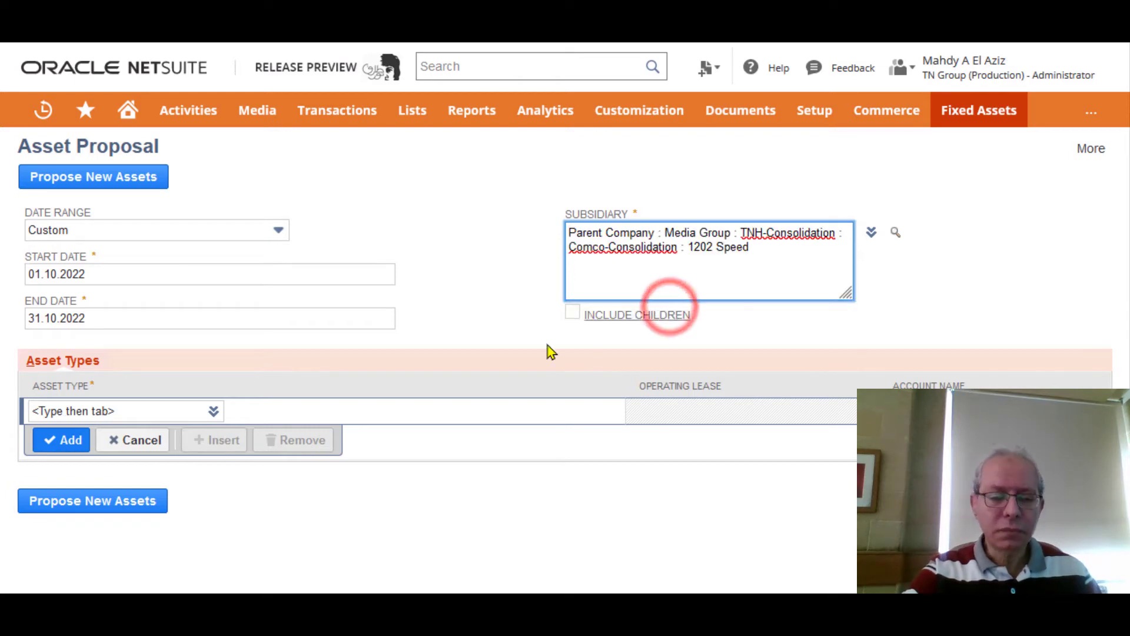
Step: Add the ROU Asset Buildings Rent asset type to the proposal and propose the new assets
left_click(105, 405)
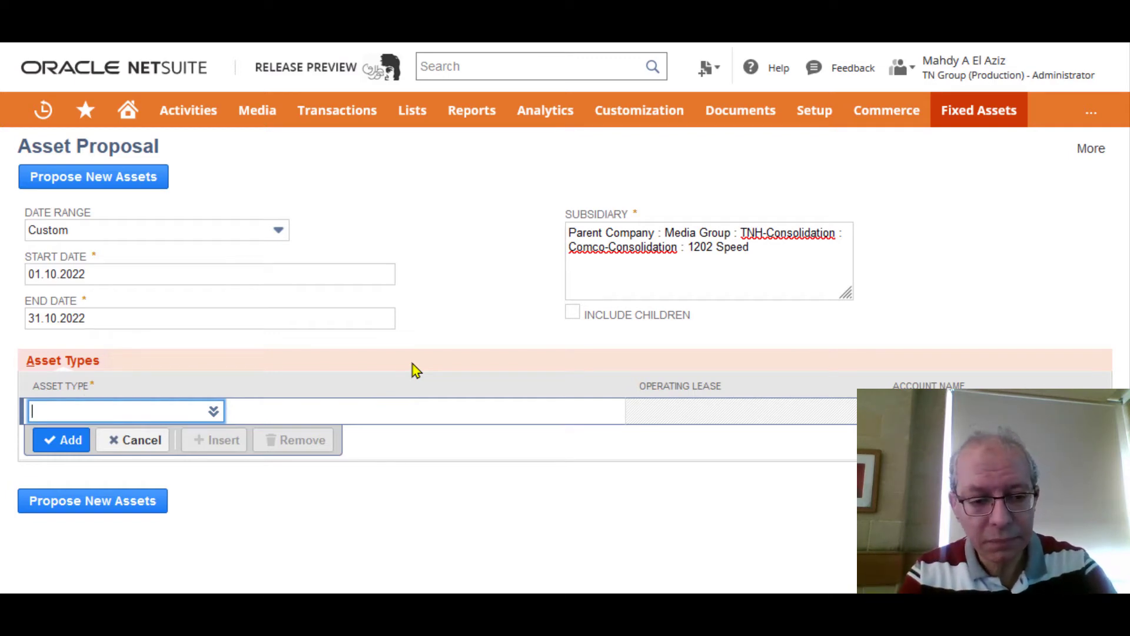
type("%rou")
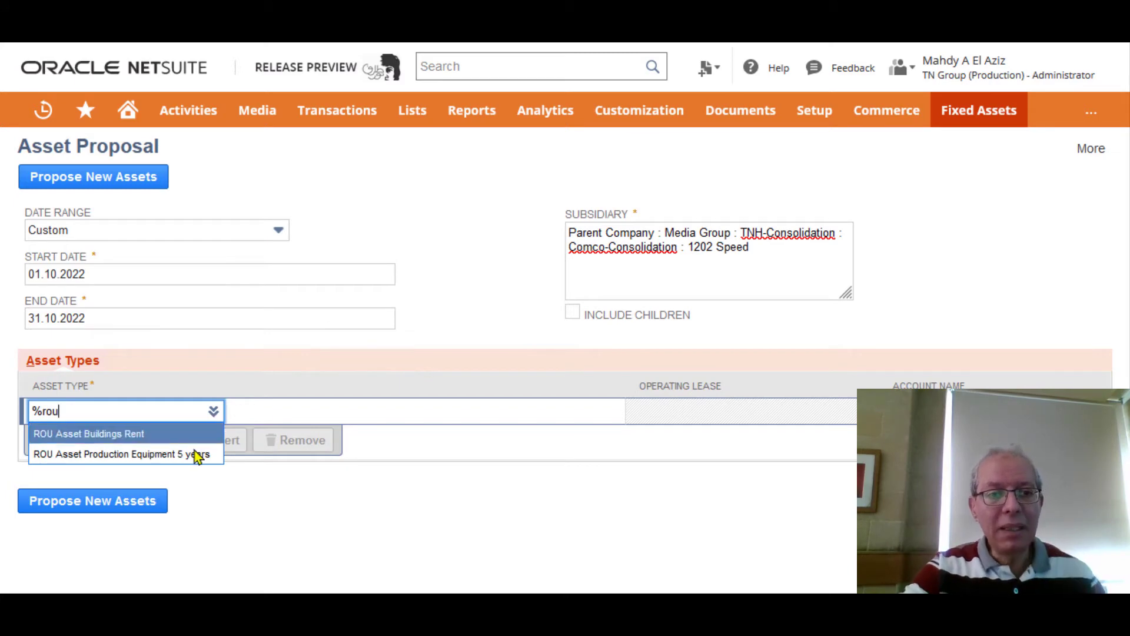
left_click(134, 434)
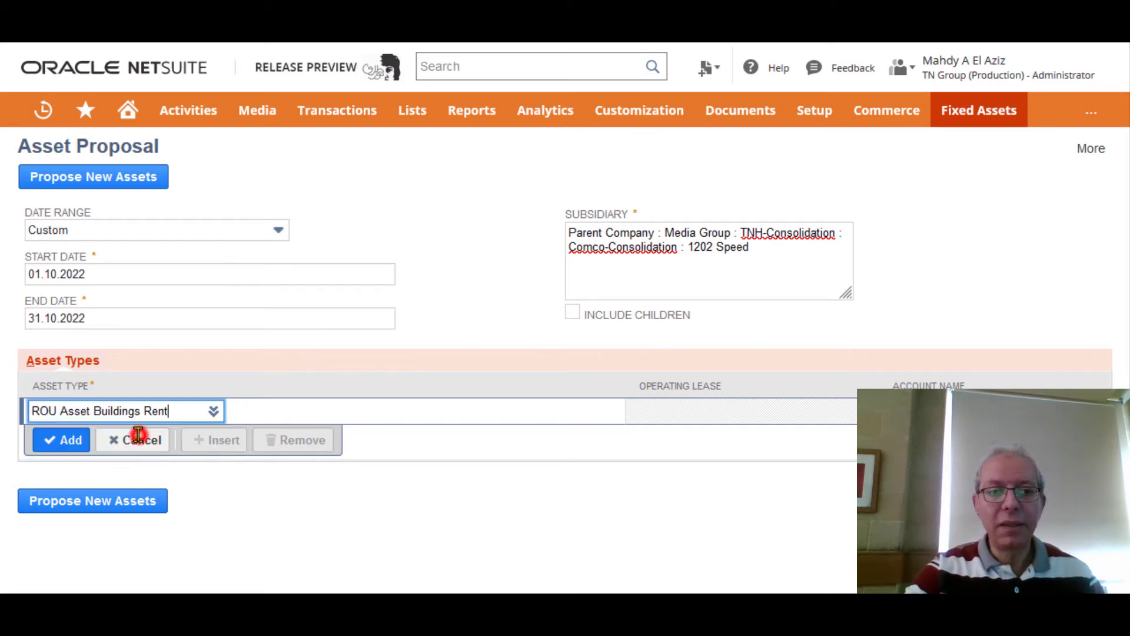
left_click(70, 446)
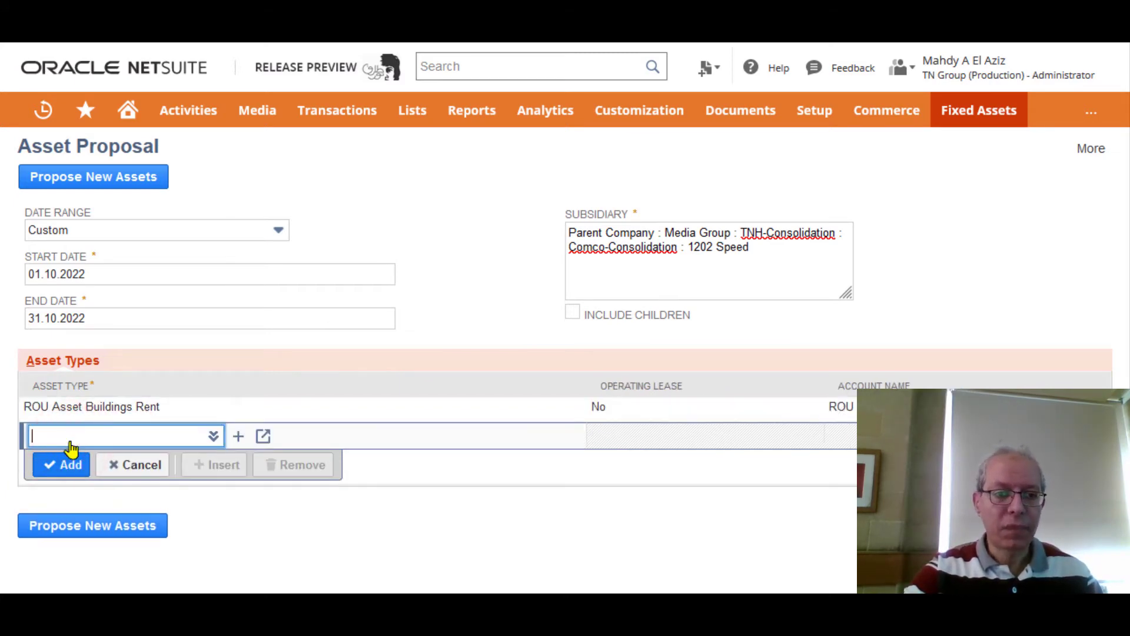
left_click(120, 177)
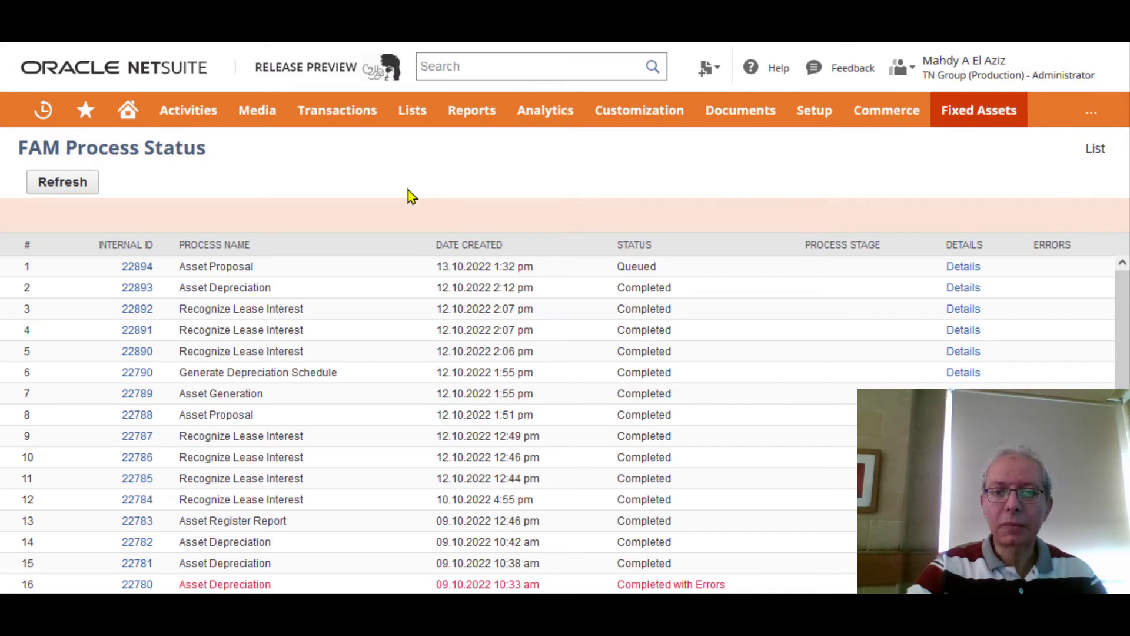
Step: Open the stage details of the newest Asset Proposal process and refresh its status until it finishes
left_click(965, 264)
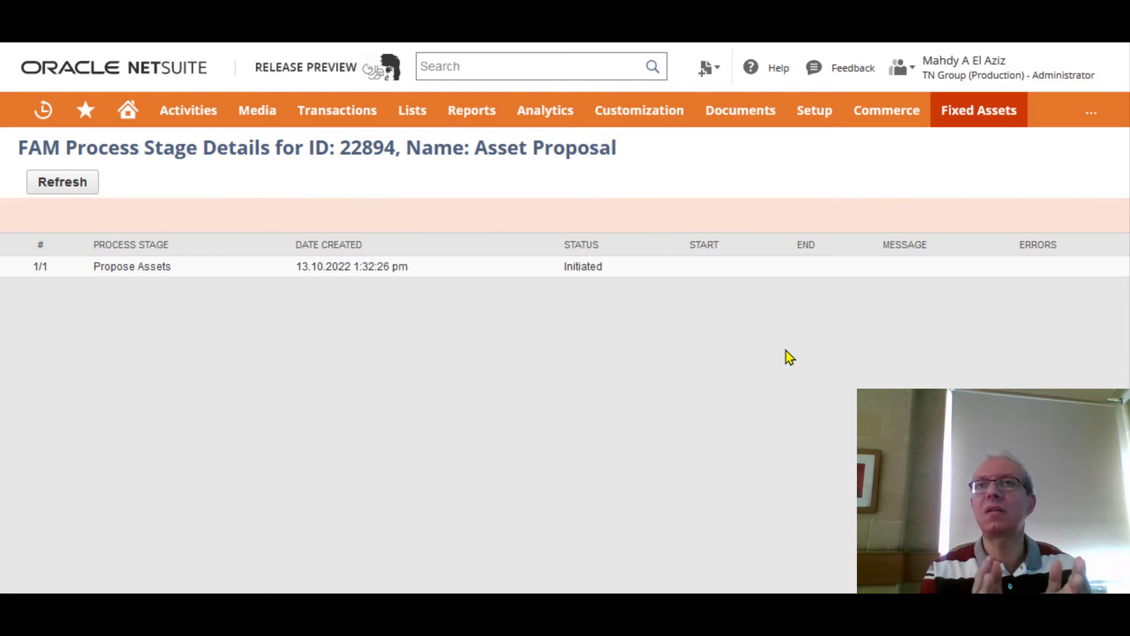
left_click(56, 180)
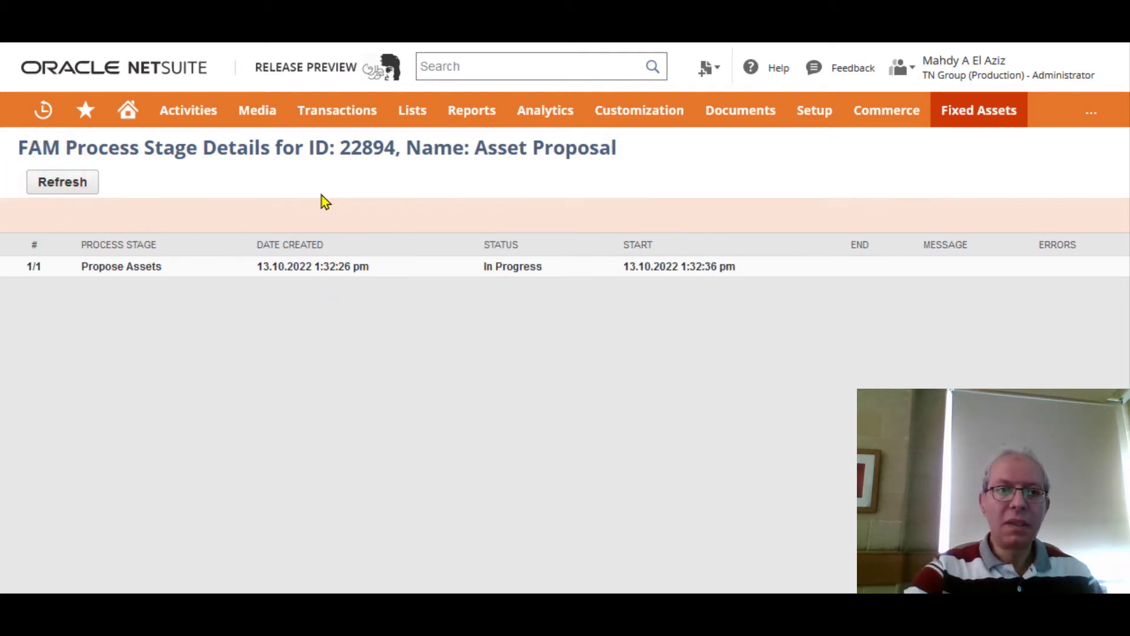
left_click(56, 181)
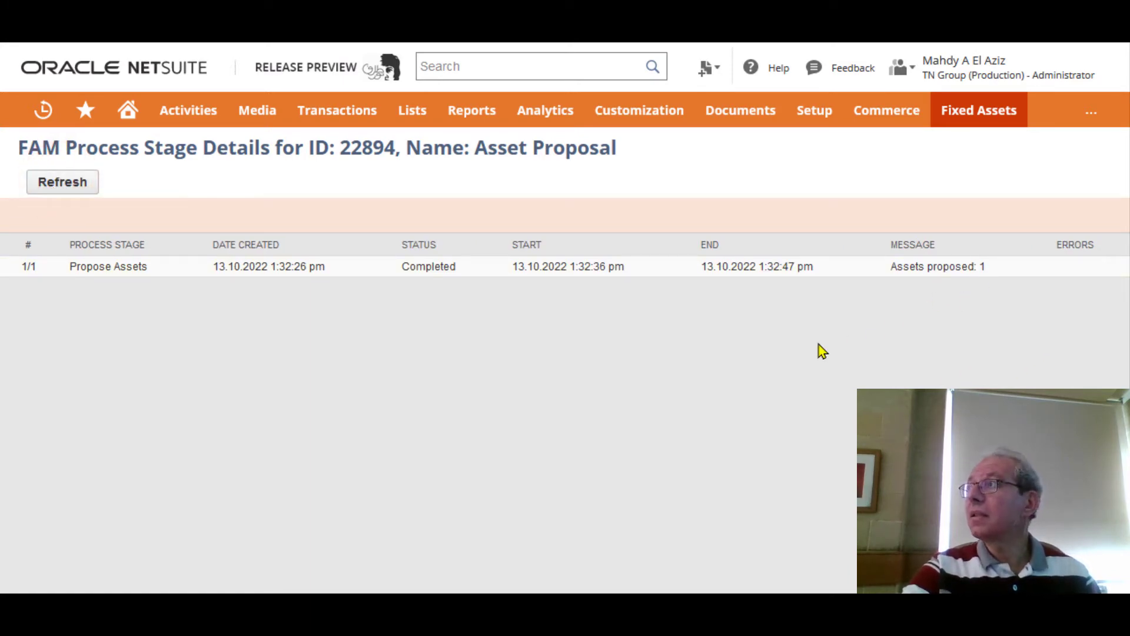
Step: Open the asset proposal management page and filter the proposed assets by subsidiary 1202 Speed
mouse_move(975, 120)
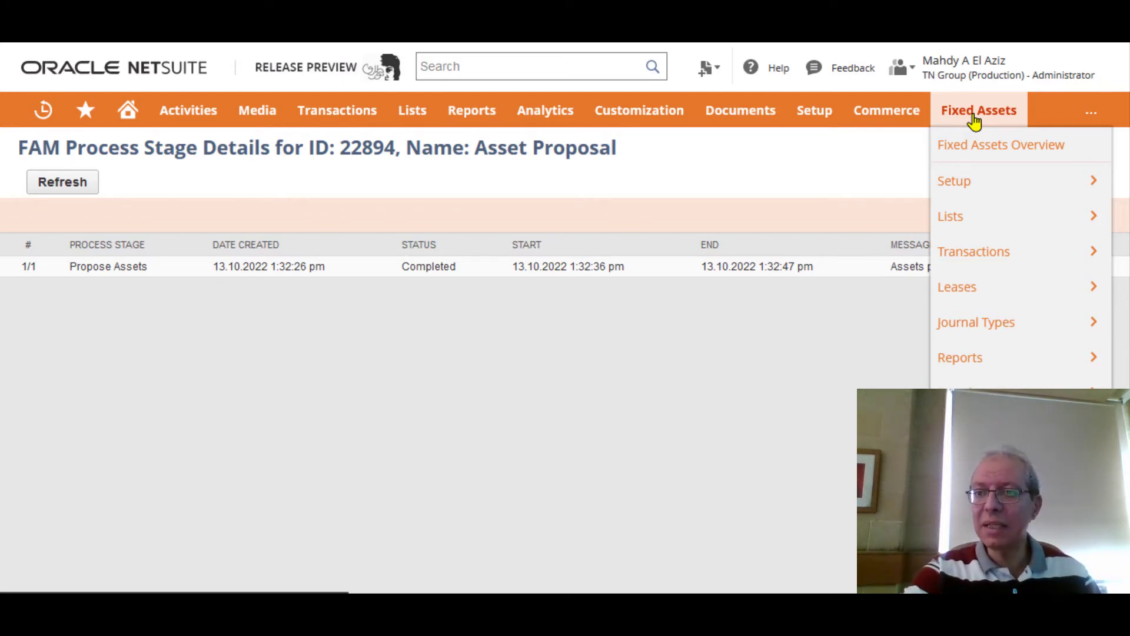
mouse_move(971, 260)
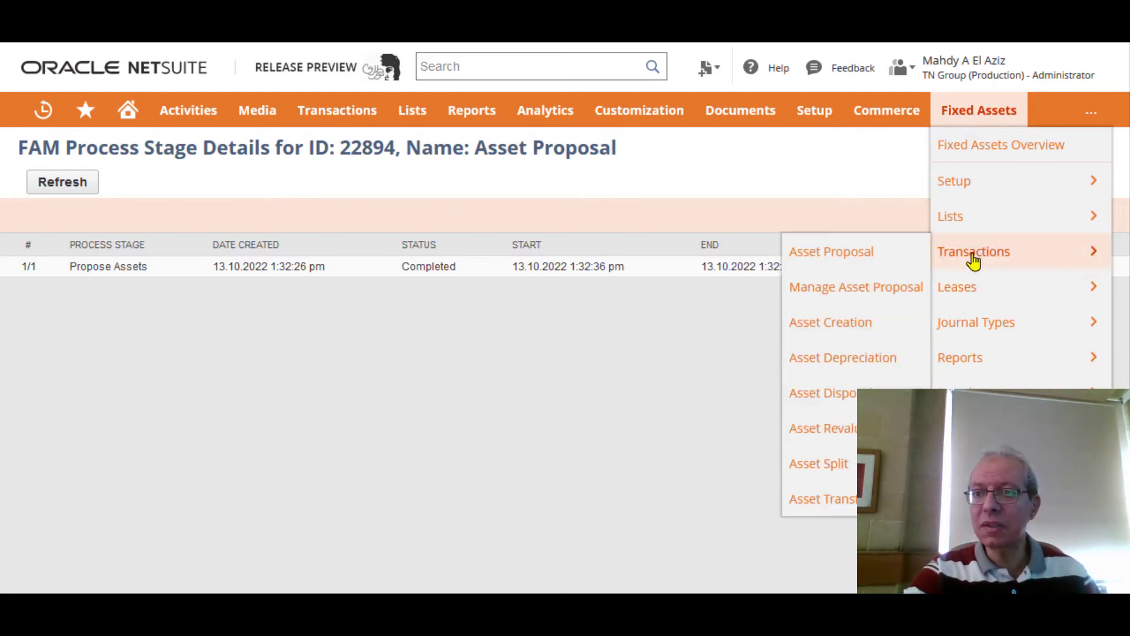
left_click(870, 291)
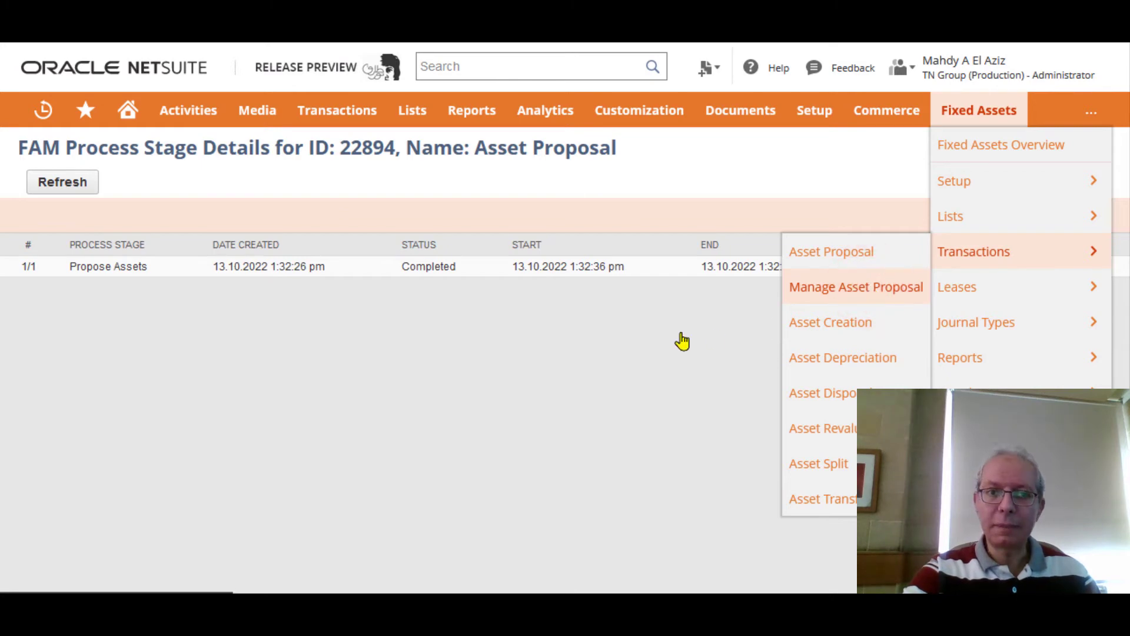
scroll(800, 350, "down", 2)
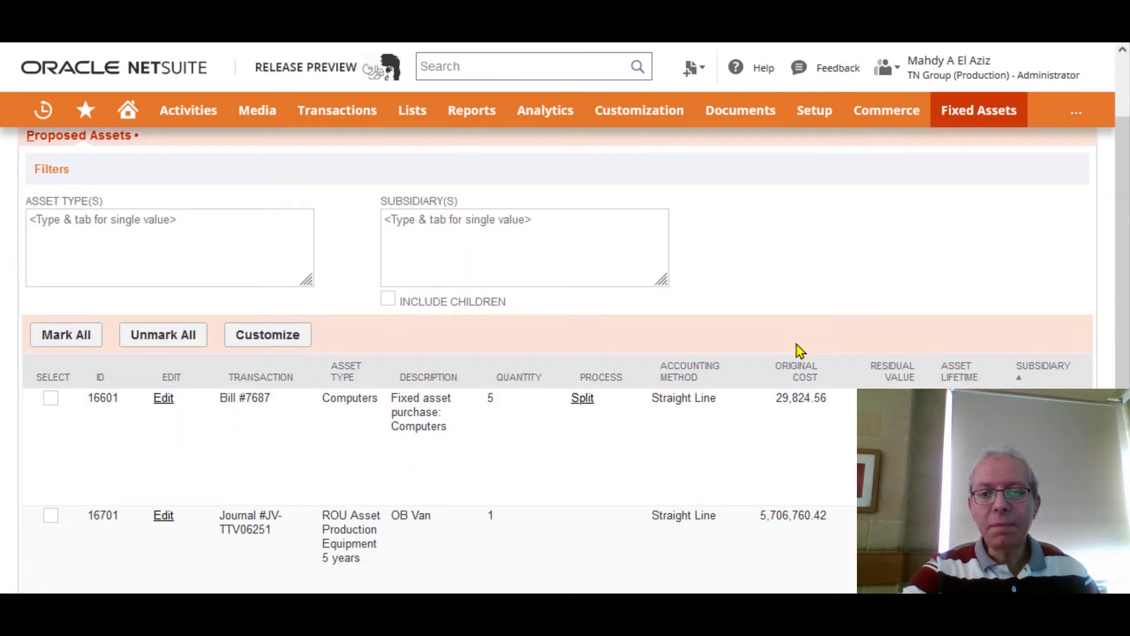
scroll(799, 350, "down", 4)
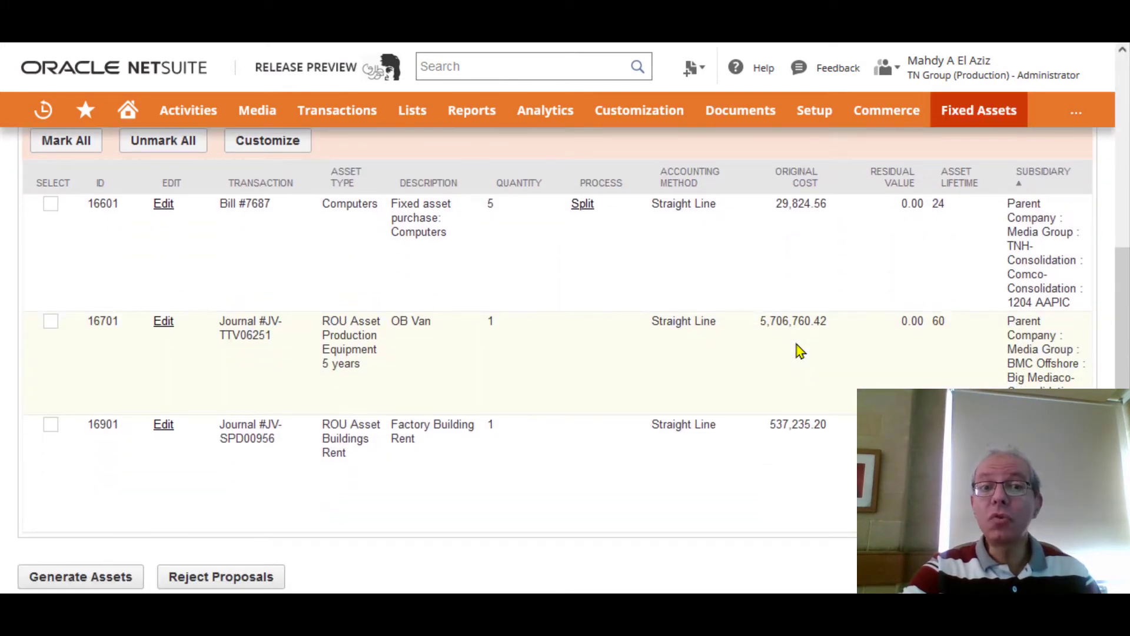
type("12")
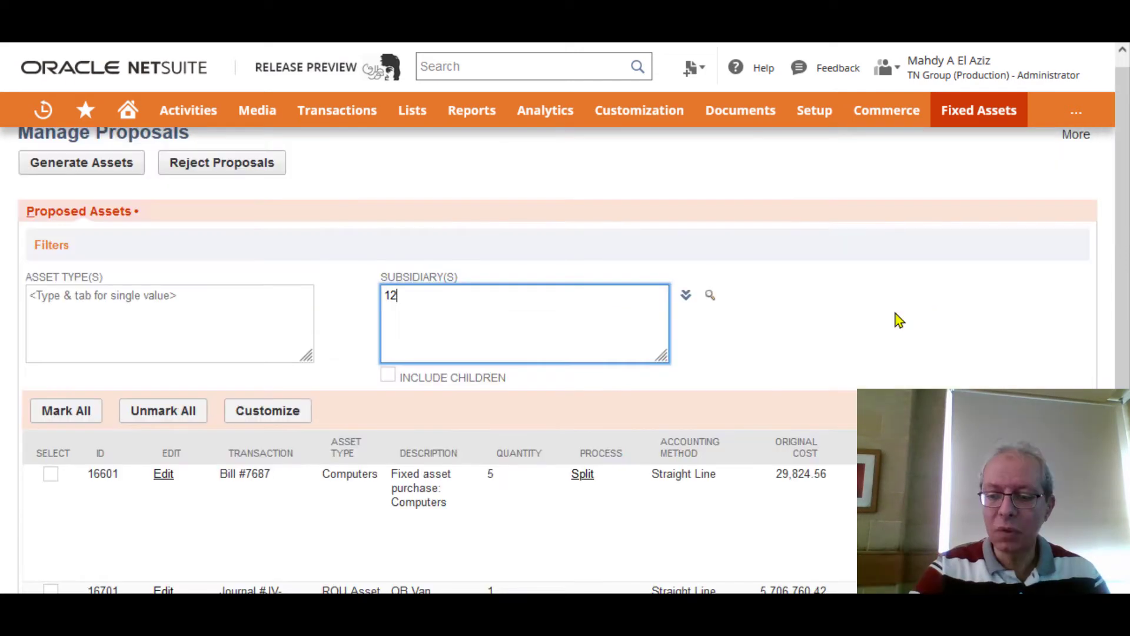
type("02")
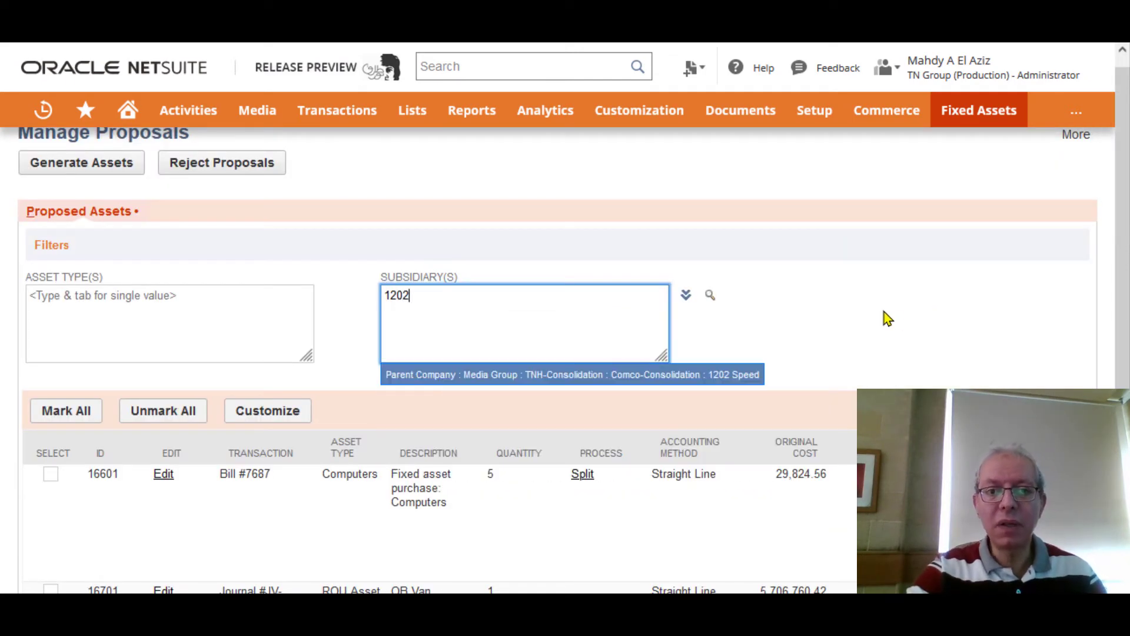
left_click(646, 379)
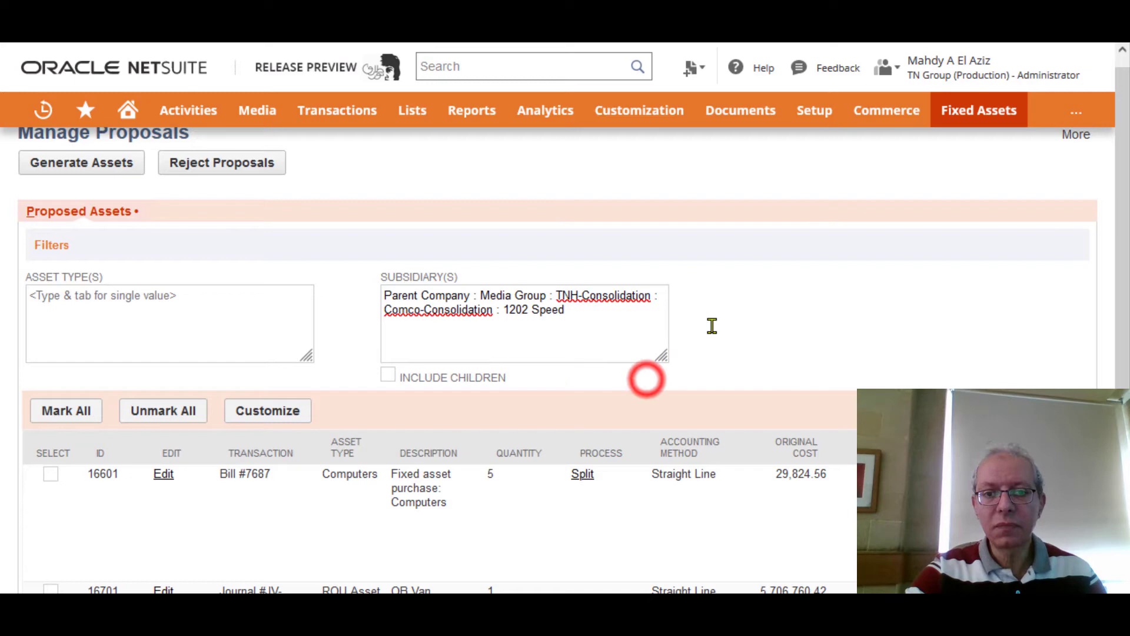
left_click(772, 276)
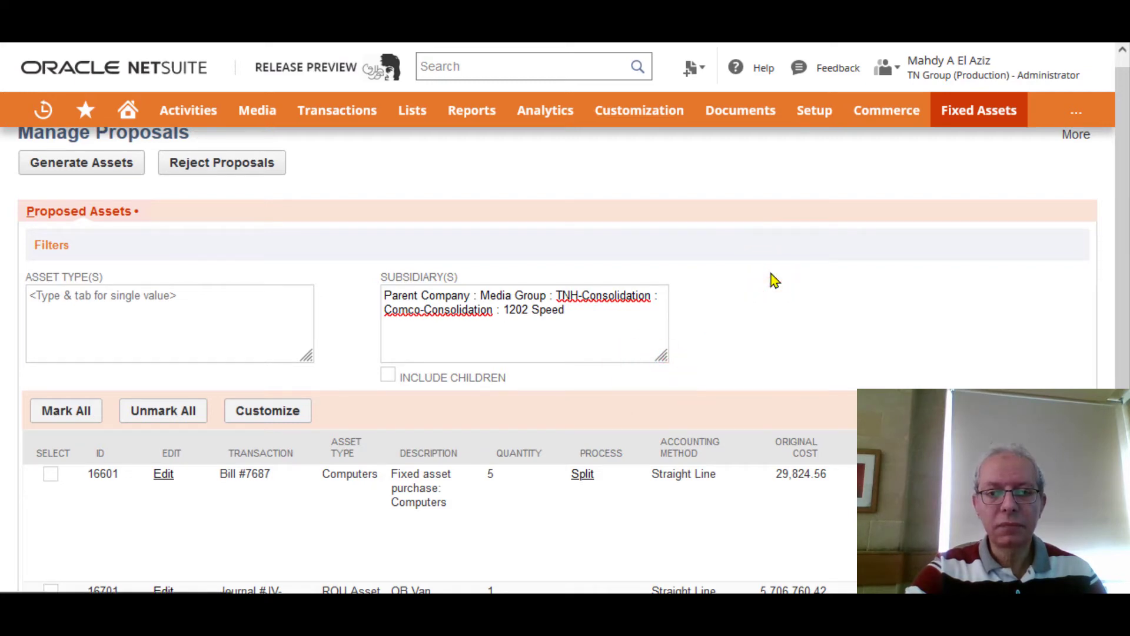
scroll(779, 298, "down", 1)
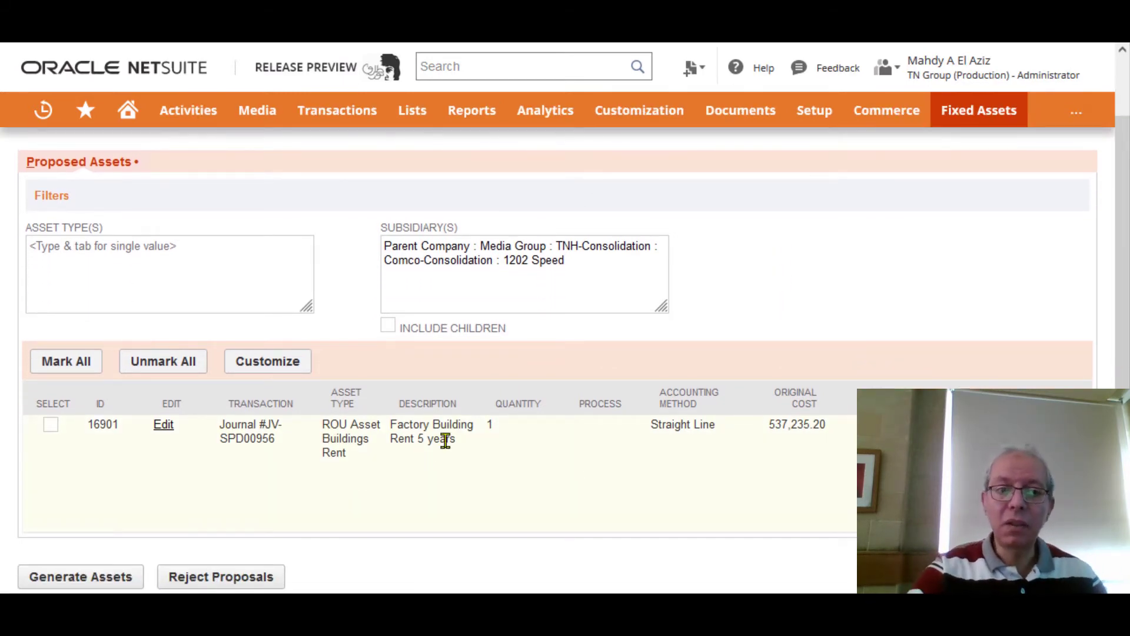
Step: Generate the asset from the Factory Building Rent 5 years proposal, confirm, and refresh the process status
left_click(51, 426)
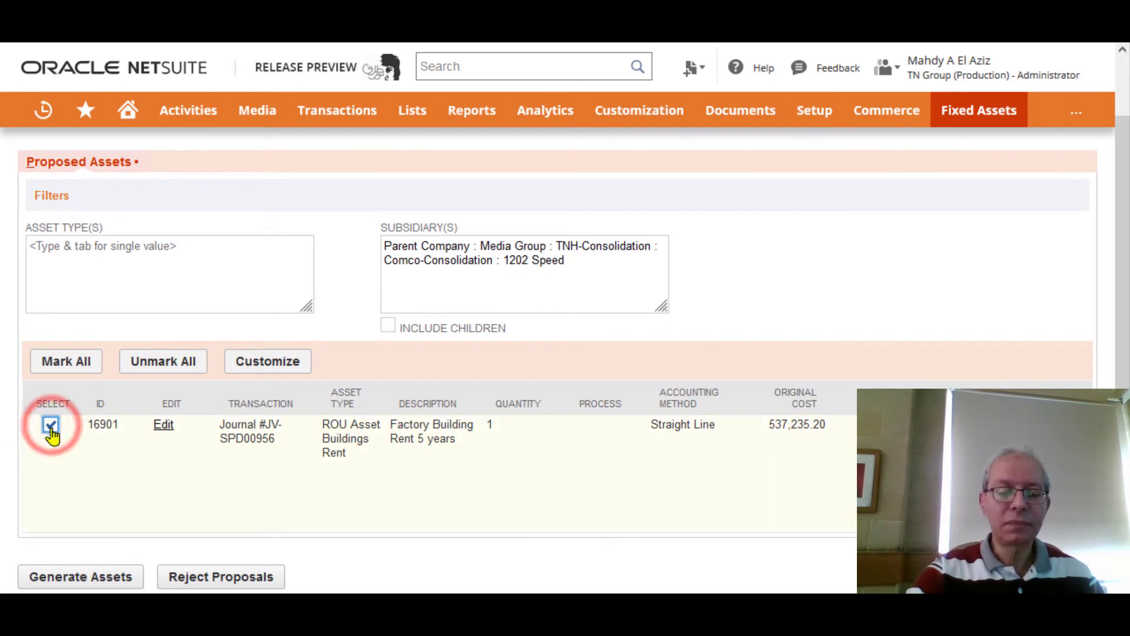
scroll(237, 517, "up", 1)
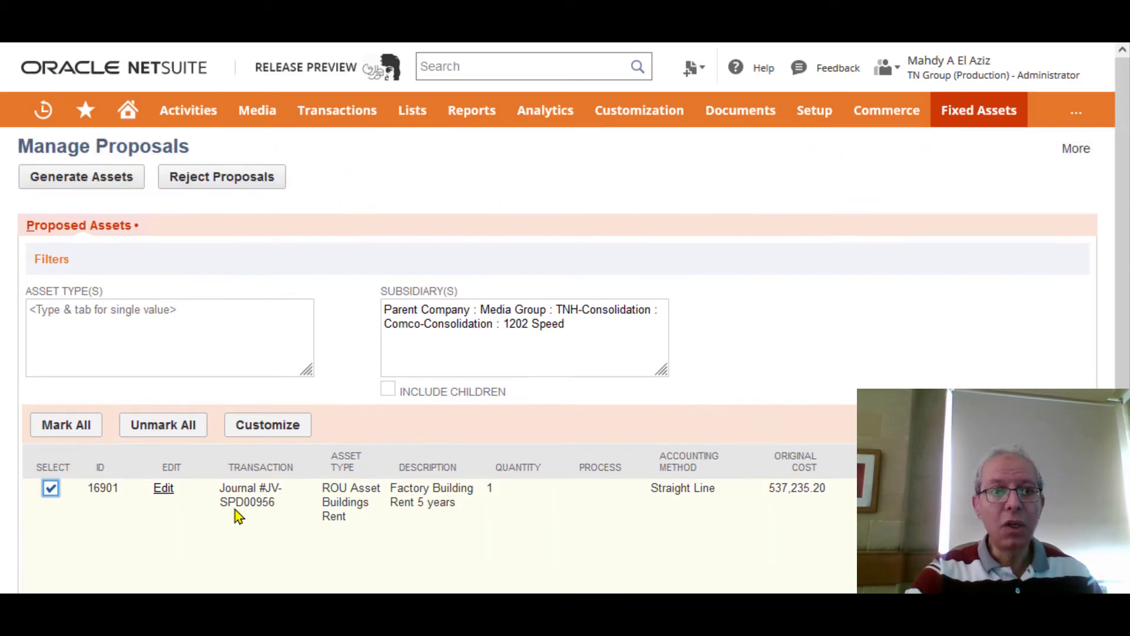
left_click(106, 184)
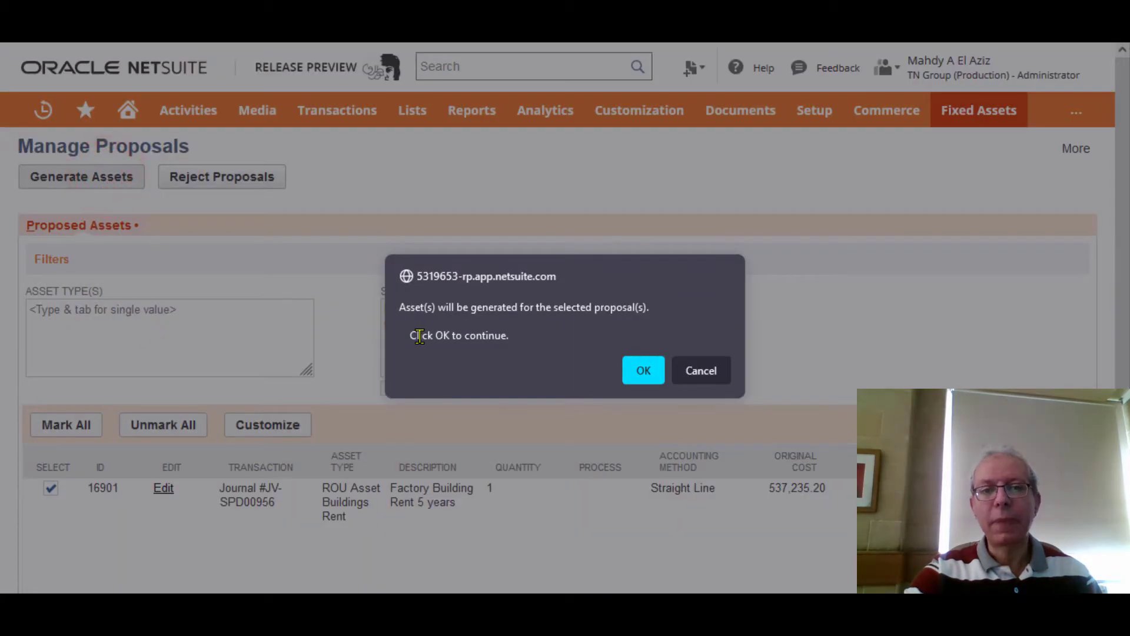
left_click(645, 369)
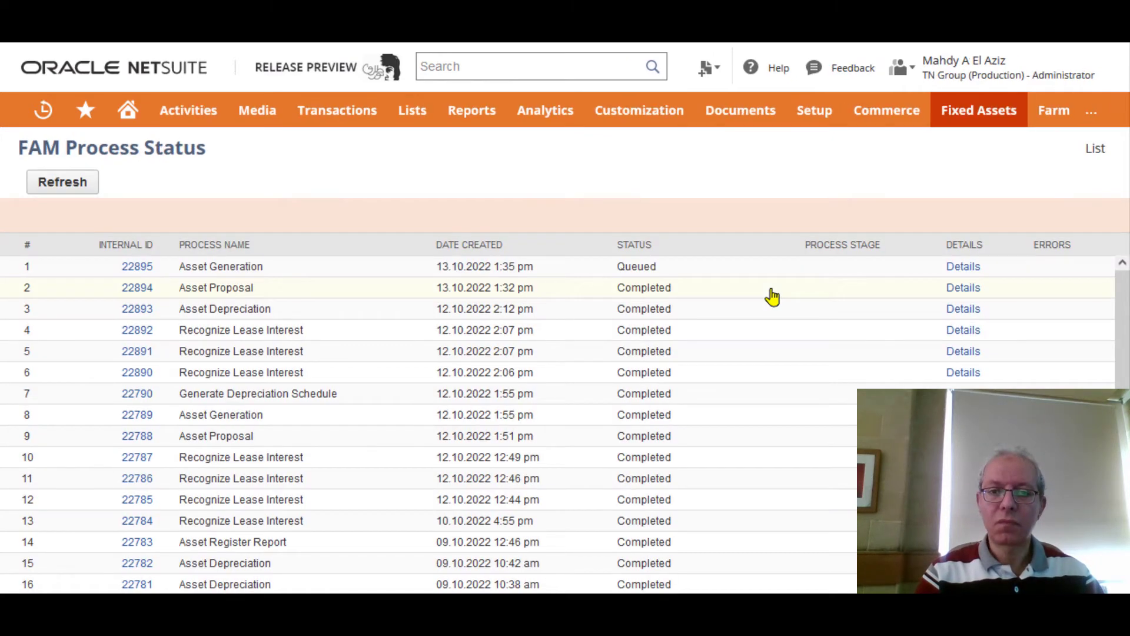
left_click(74, 186)
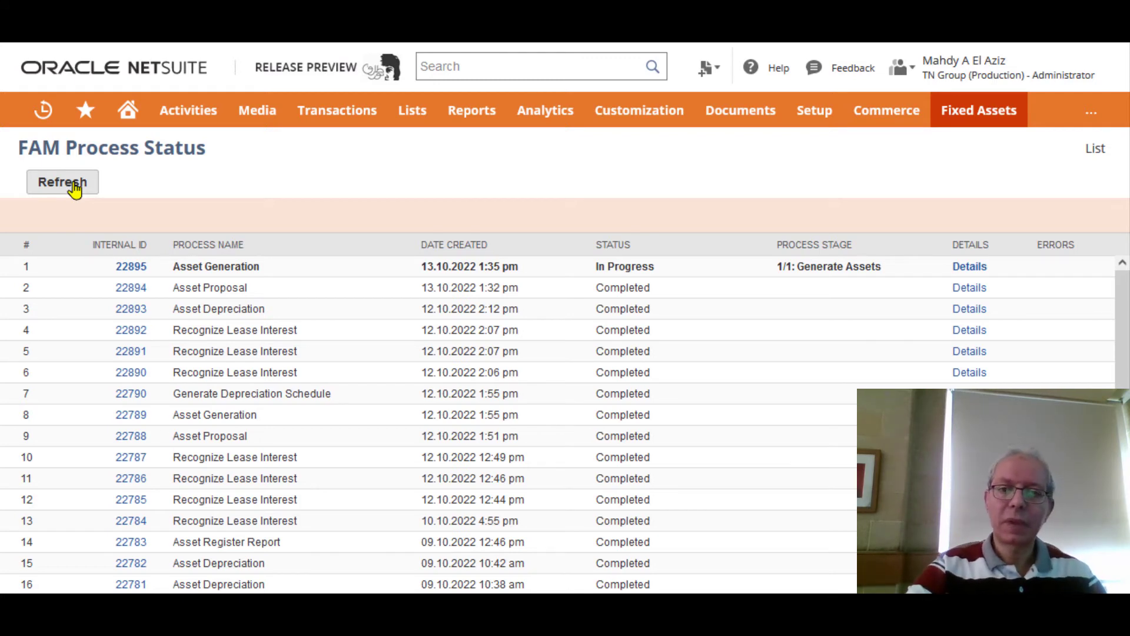
left_click(63, 184)
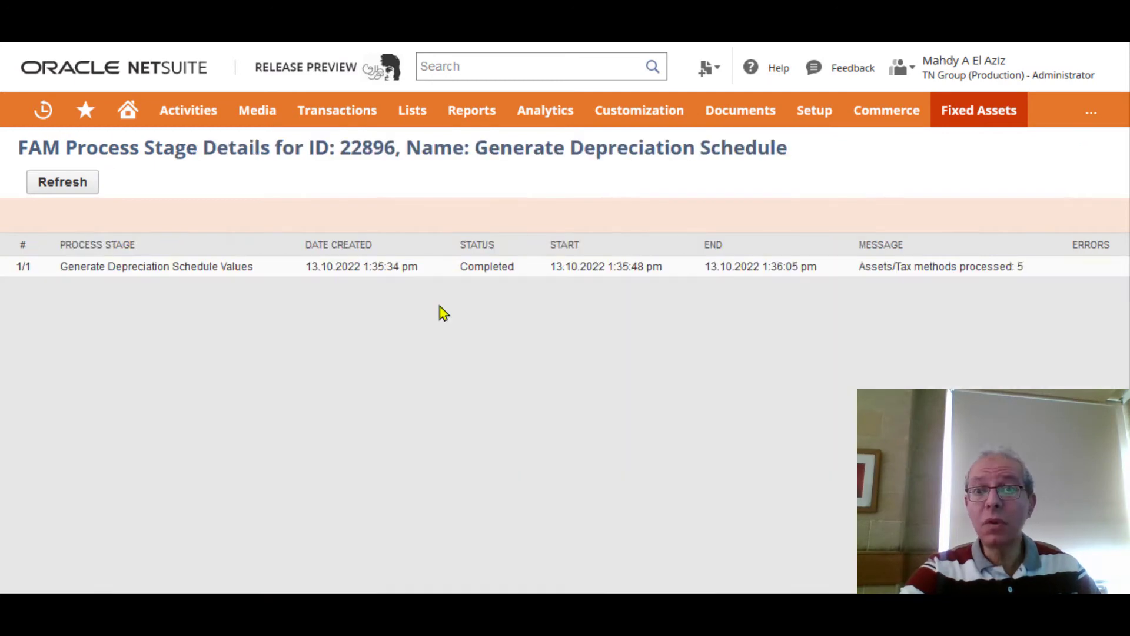
Step: Open the Fixed Assets asset list and switch it to the FA0004 Fixed Assets Additions by asset view
mouse_move(979, 121)
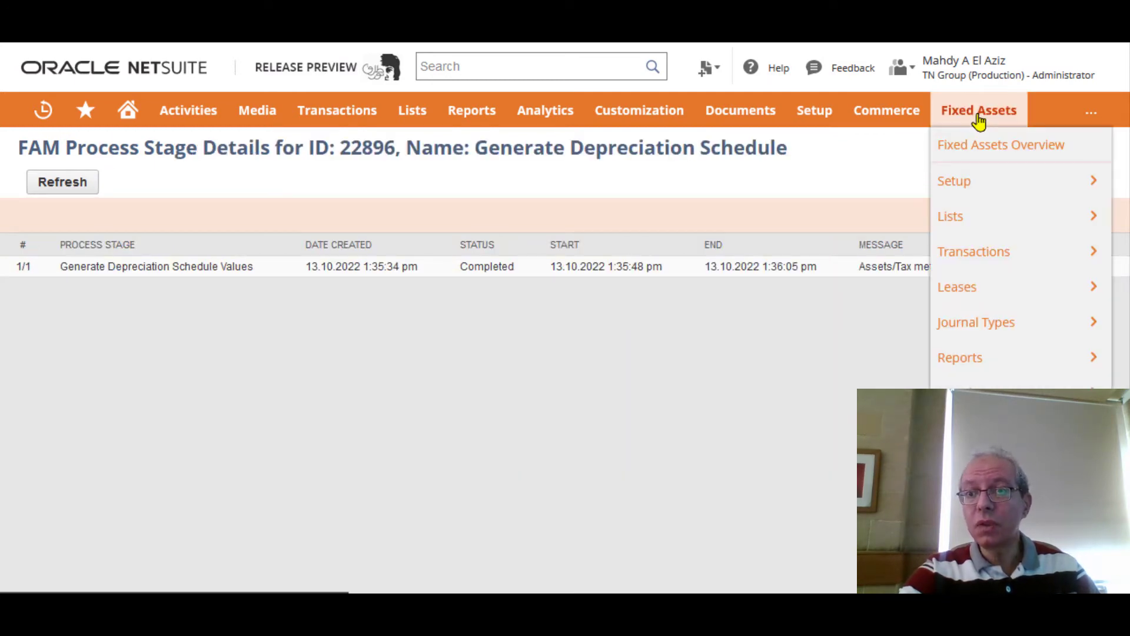
mouse_move(979, 228)
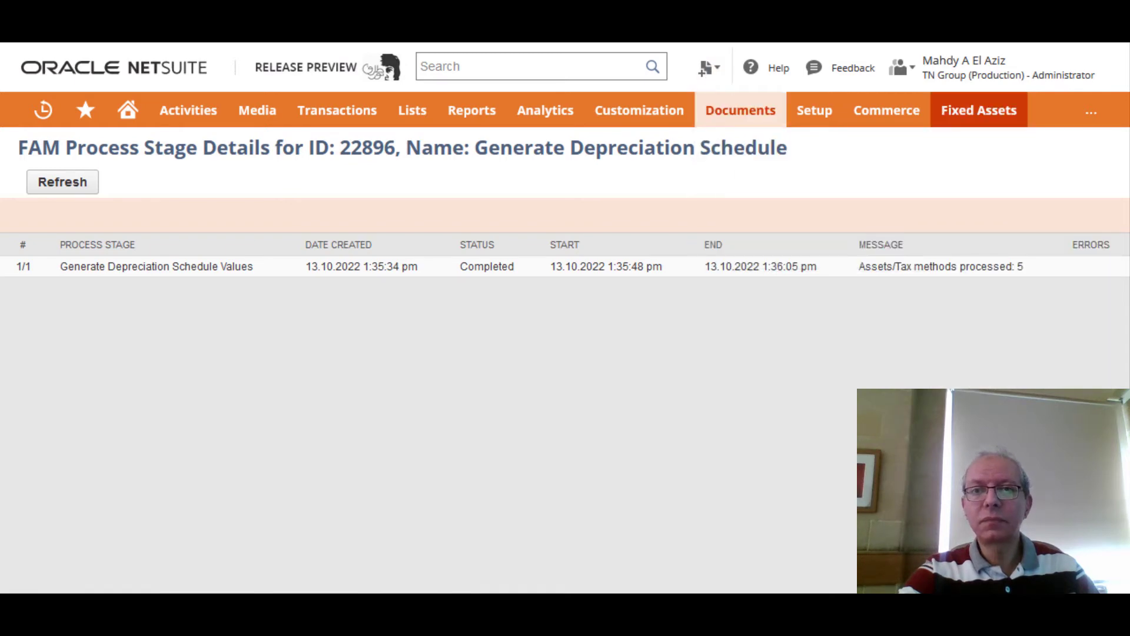
left_click(718, 12)
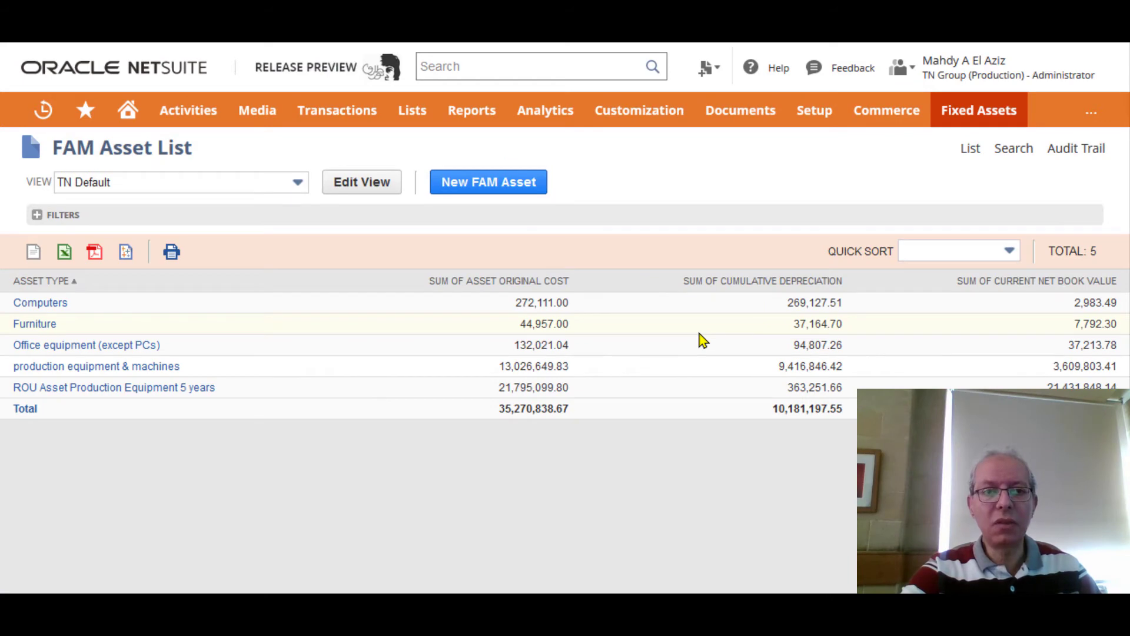
left_click(298, 182)
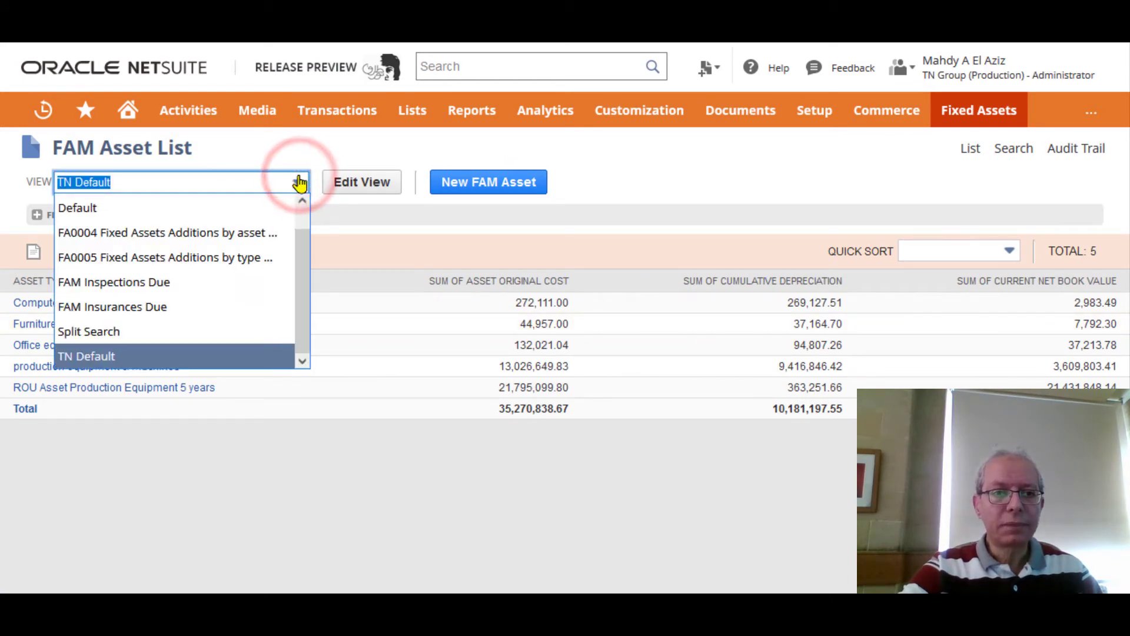
left_click(218, 233)
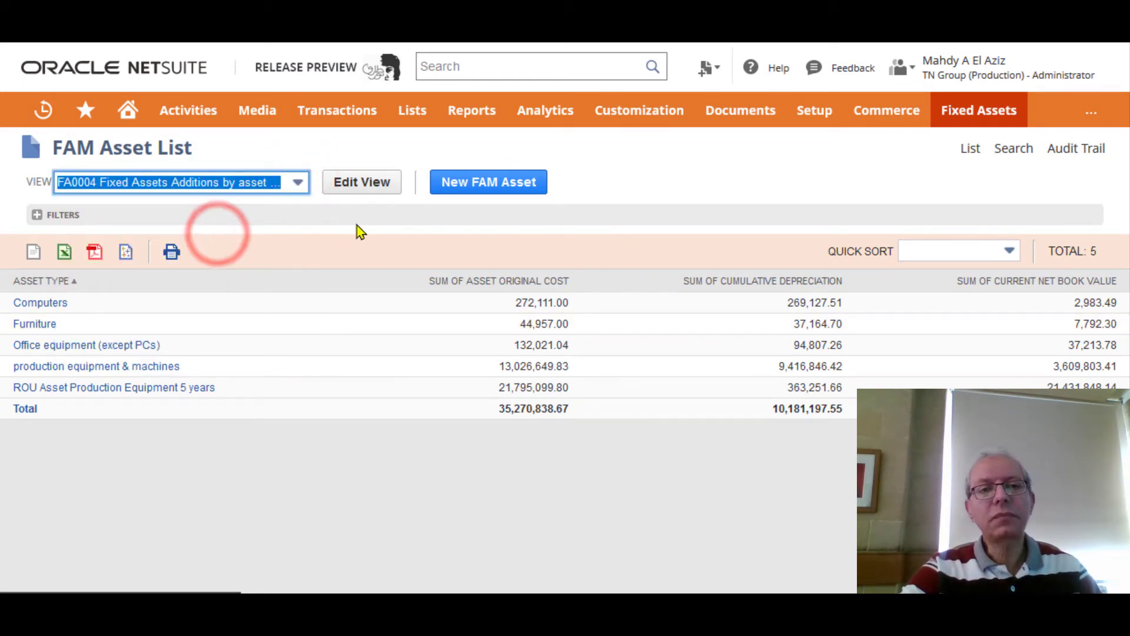
Step: Expand the asset list filters and limit the list to subsidiary 1202 Speed
left_click(37, 215)
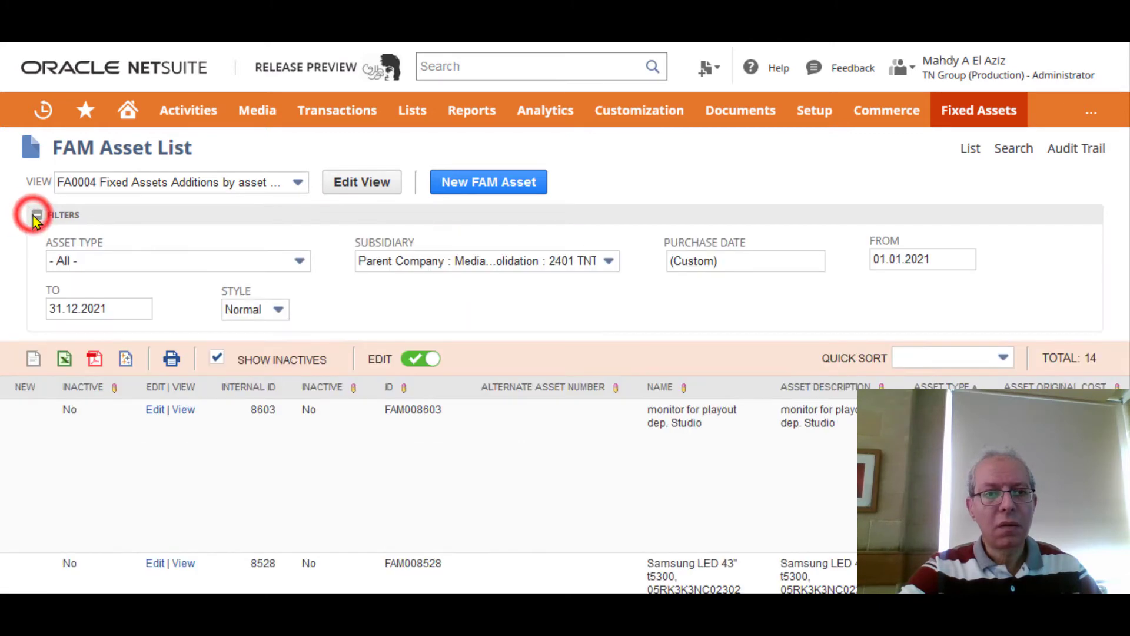
left_click(535, 261)
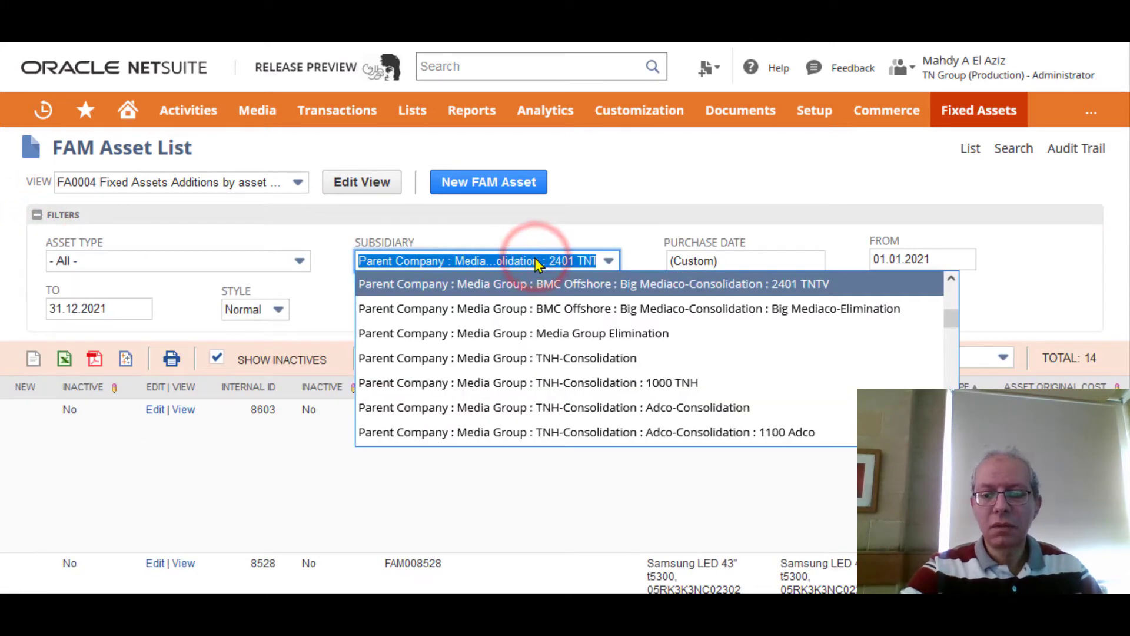
scroll(720, 362, "down", 3)
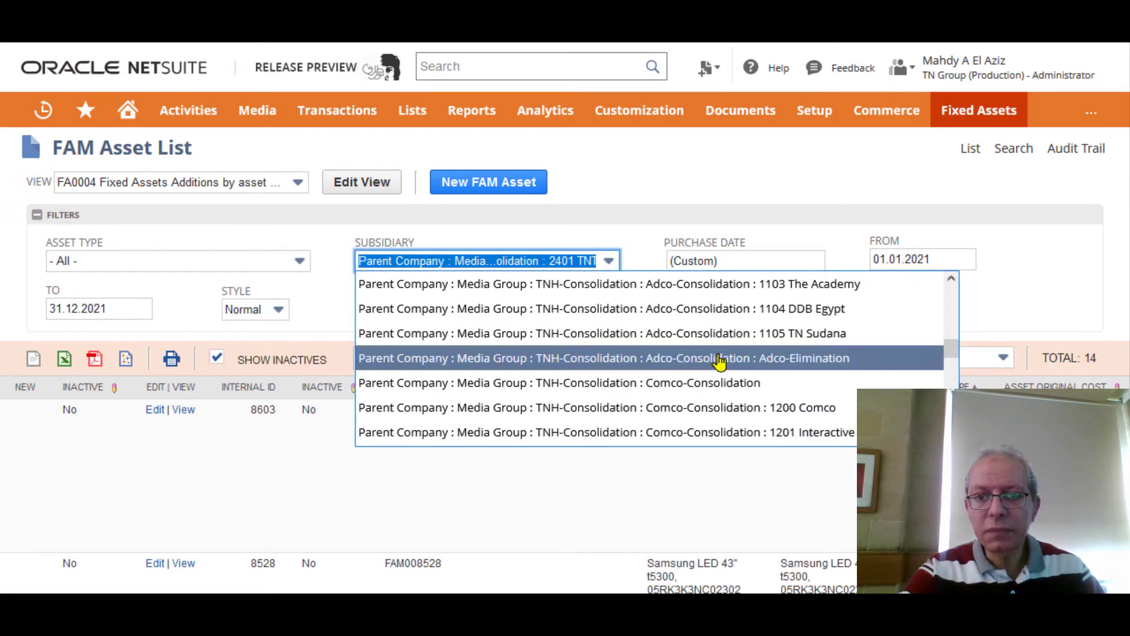
scroll(719, 362, "down", 1)
left_click(744, 395)
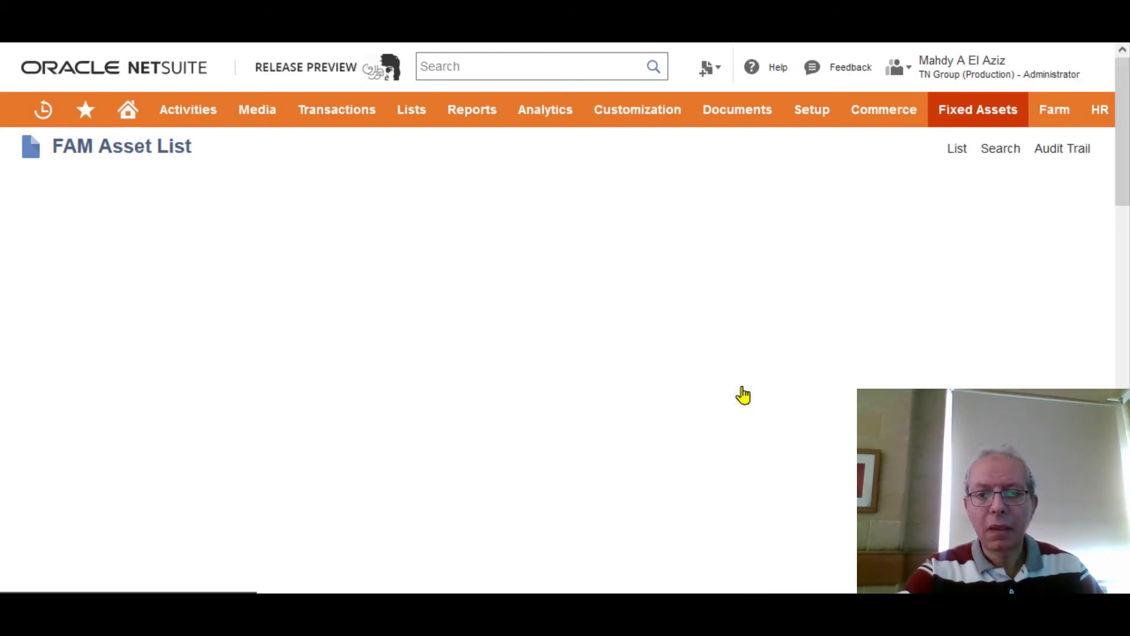
Step: Filter the asset list by purchase date from 01.10.2022 to 31.12.2022
left_click_drag(895, 259, 969, 252)
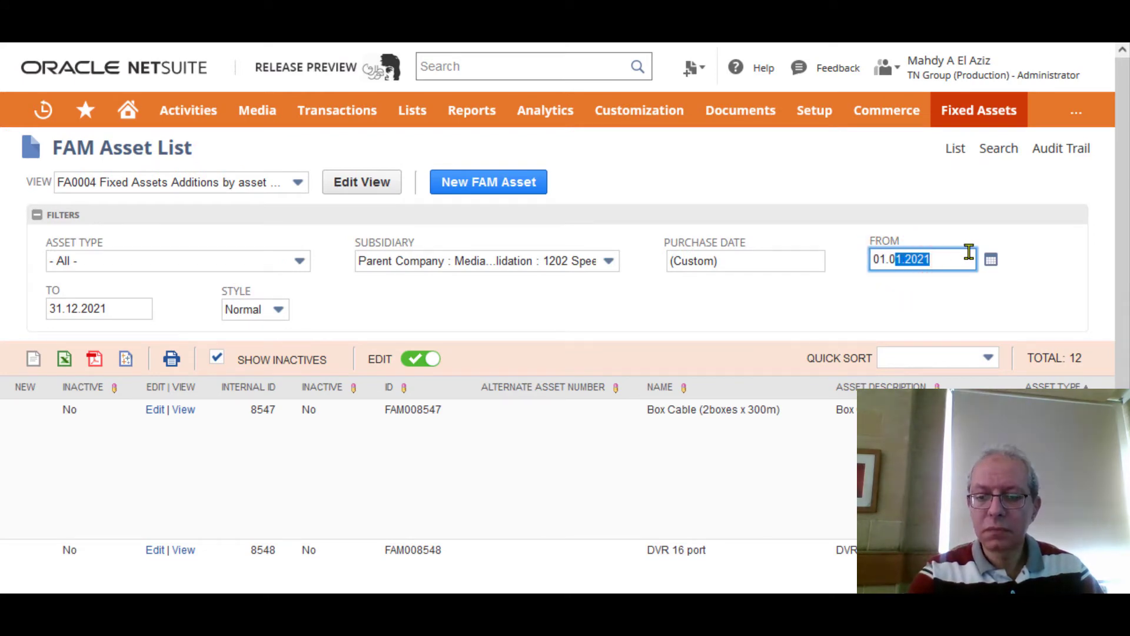
key("BackSpace")
key("BackSpace")
type("10.22")
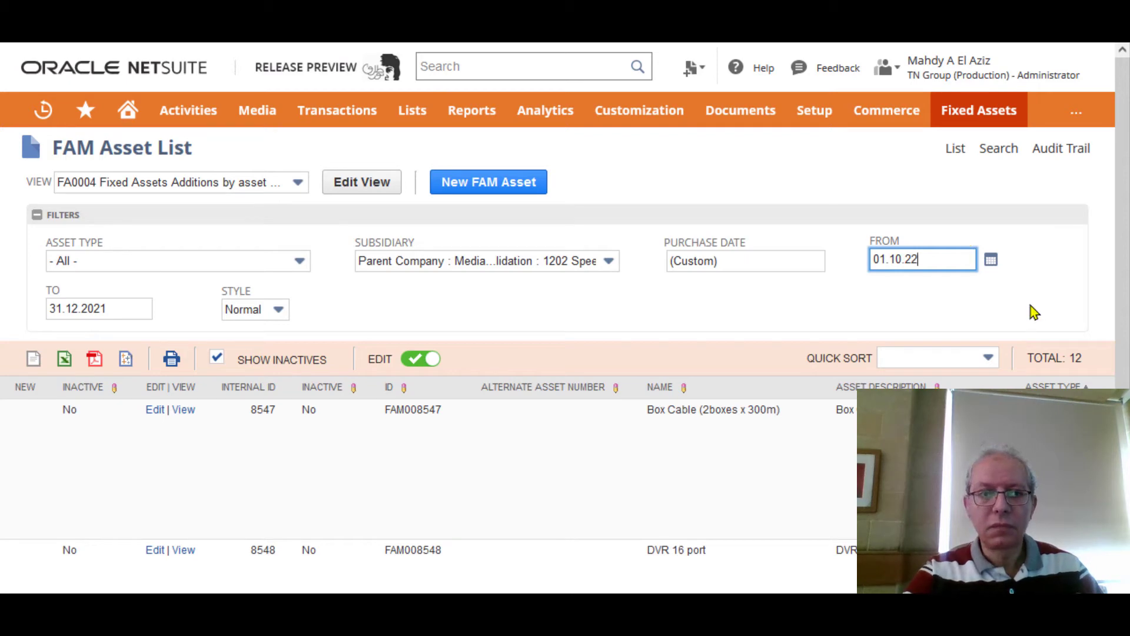
left_click(1040, 273)
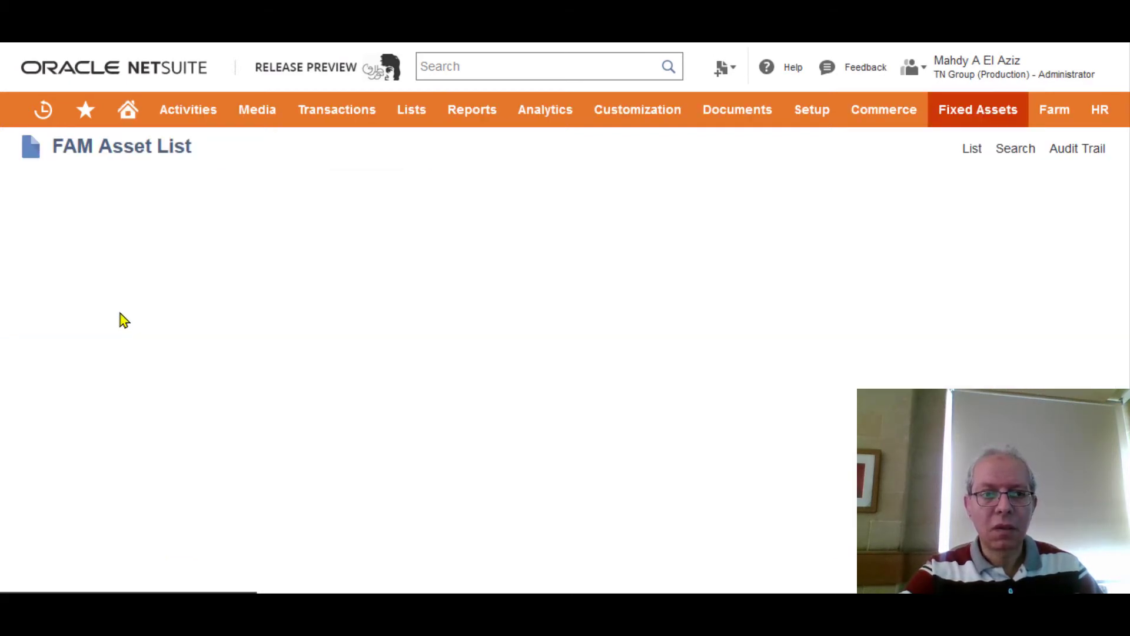
left_click(116, 306)
left_click_drag(116, 306, 93, 305)
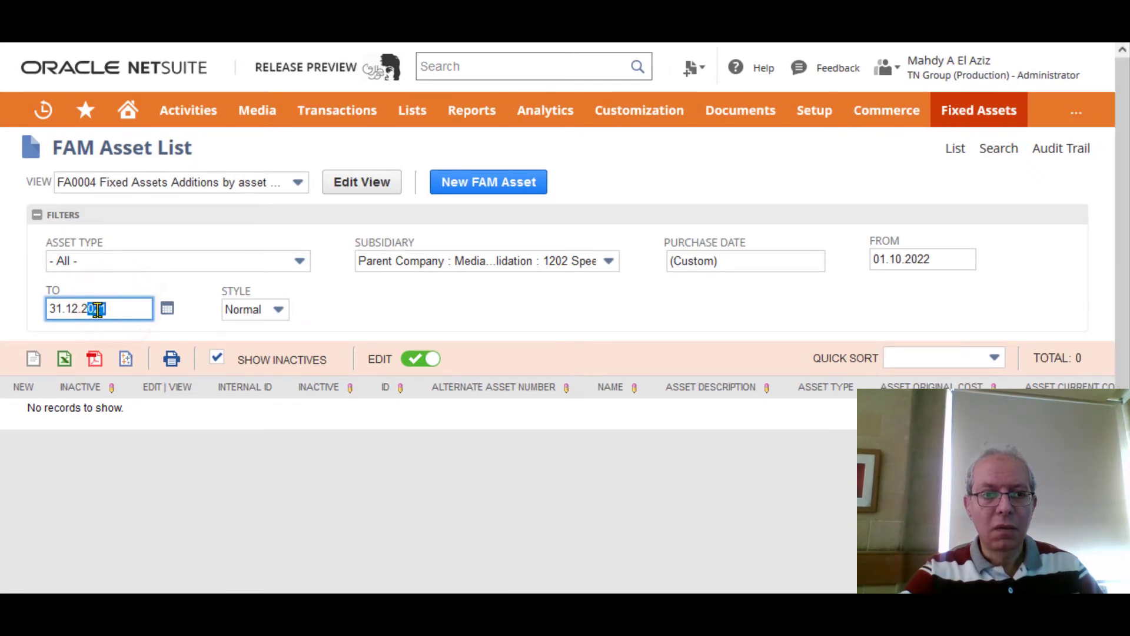
type("022")
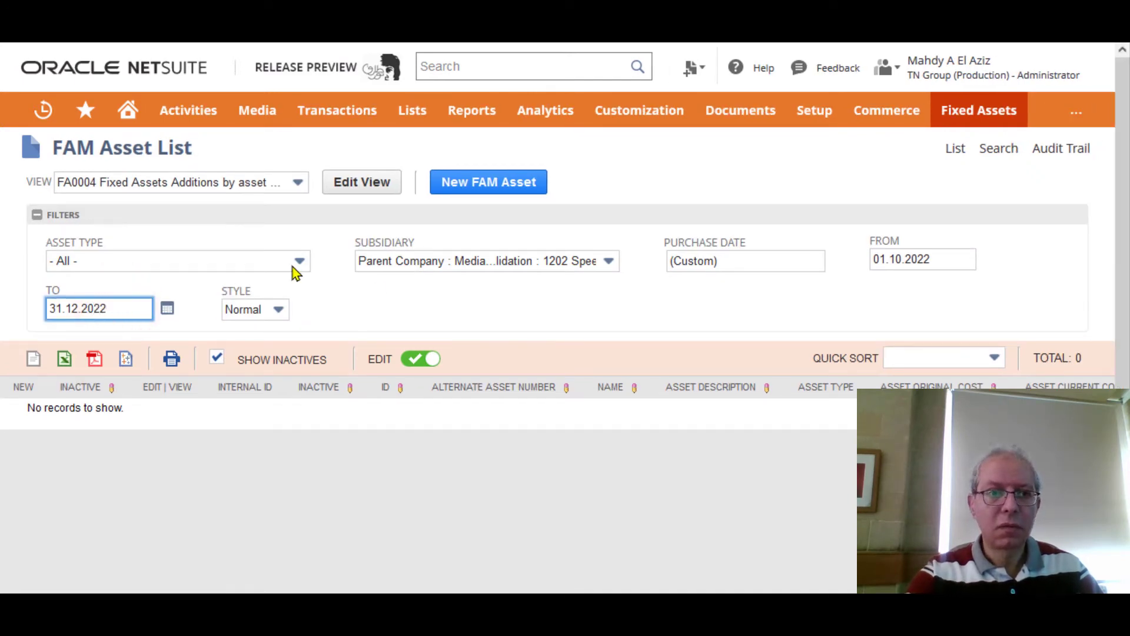
left_click(425, 305)
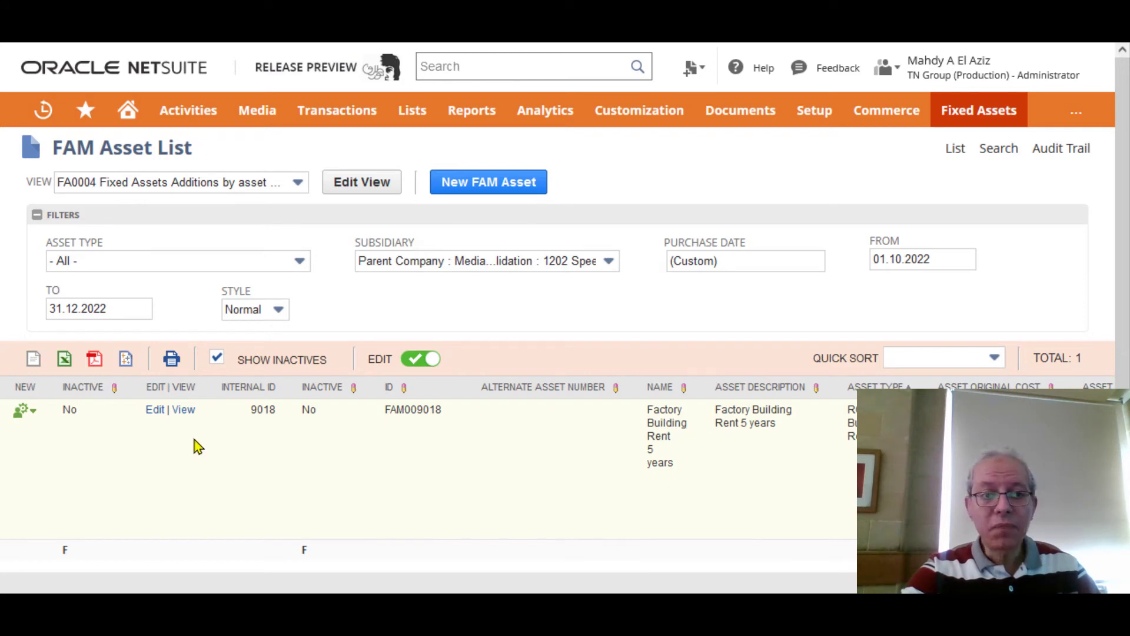
Step: Open the Factory Building Rent 5 years asset record and review its main fields and general depreciation details
middle_click(183, 411)
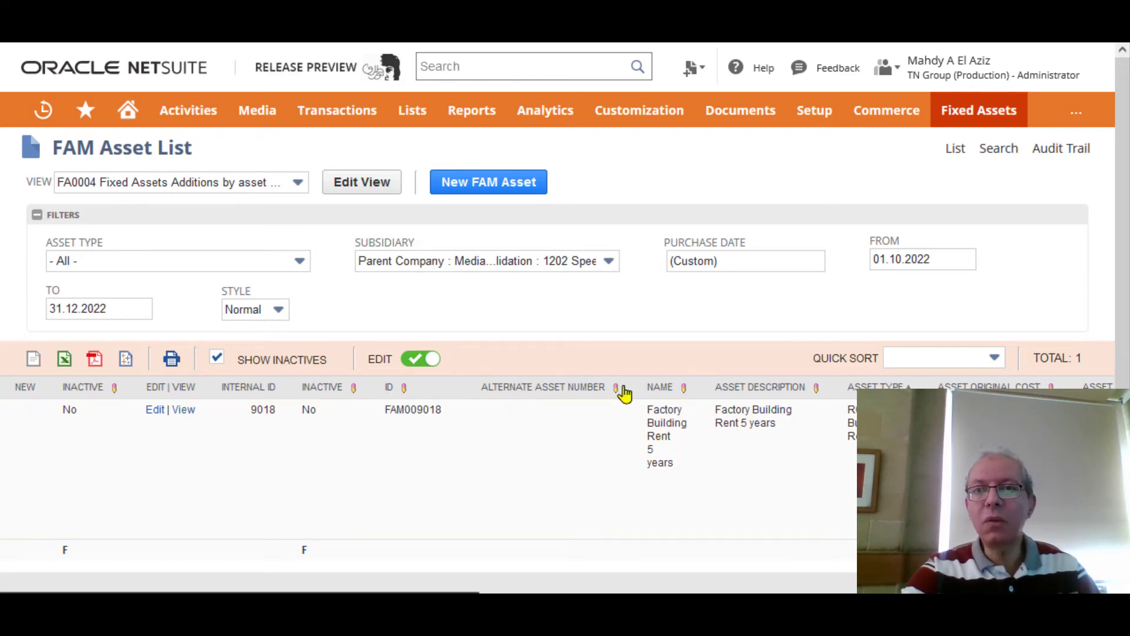
left_click(763, 43)
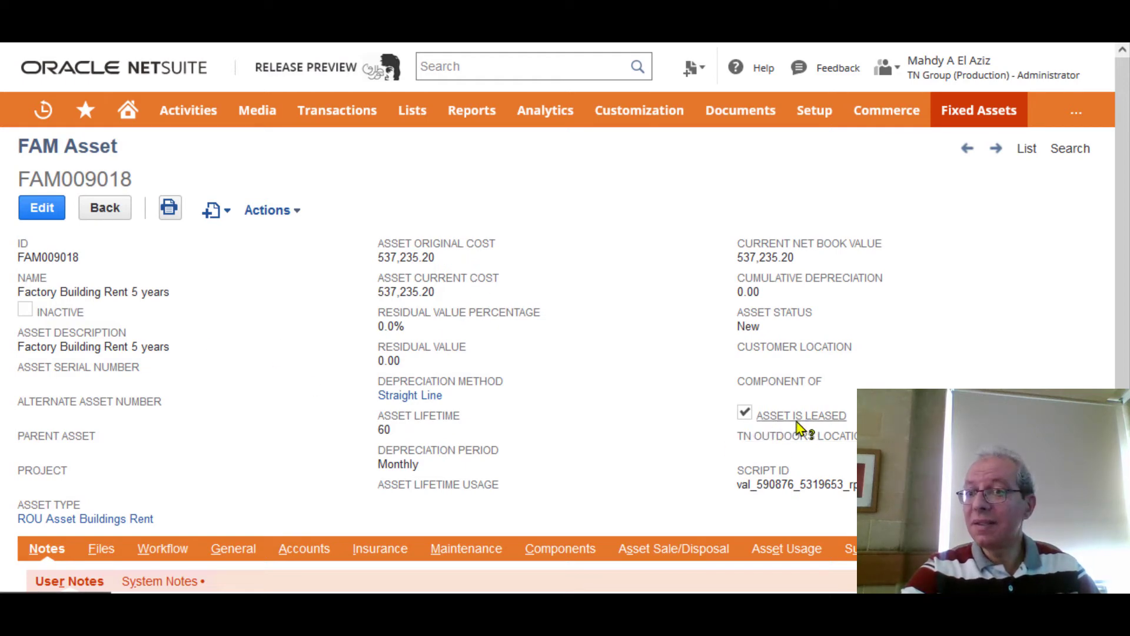
scroll(553, 412, "down", 3)
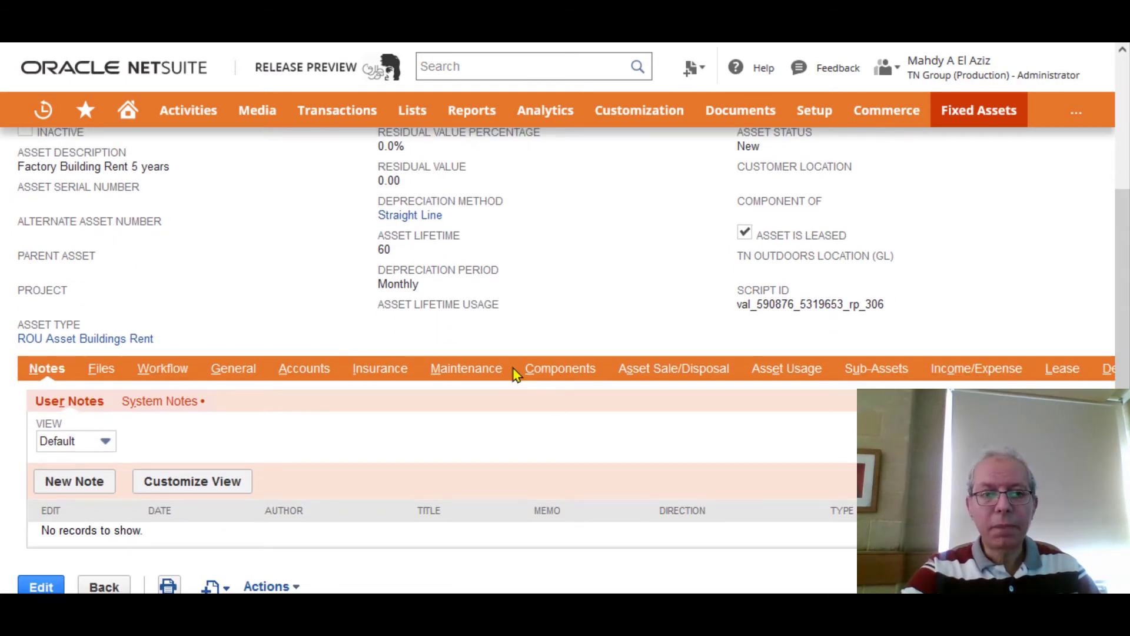
left_click(241, 371)
scroll(264, 363, "down", 3)
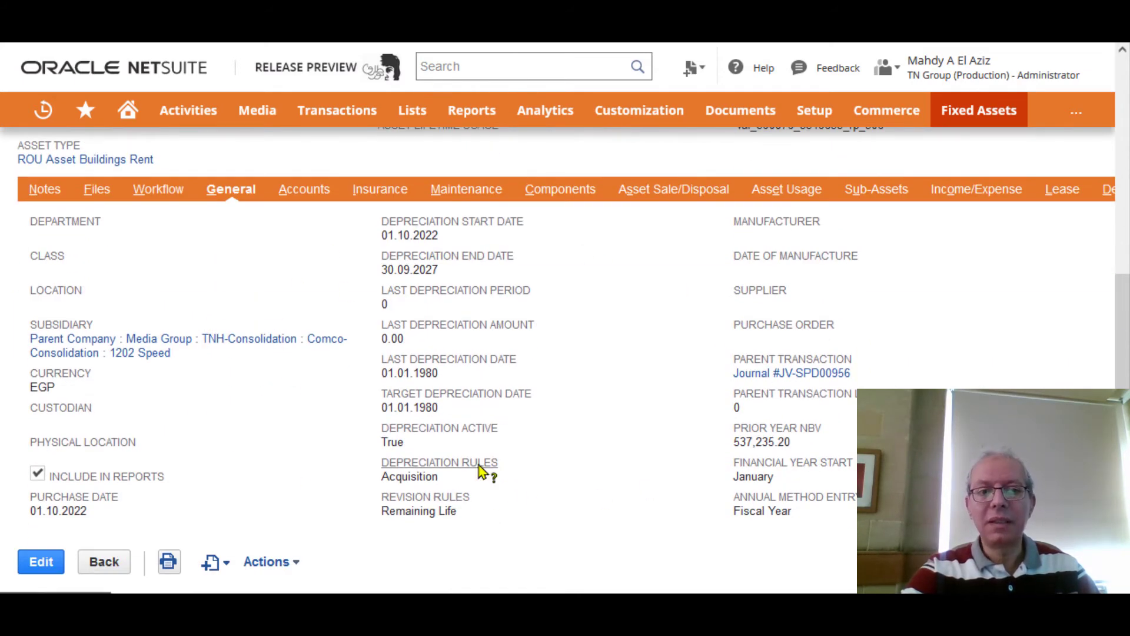
scroll(482, 468, "up", 6)
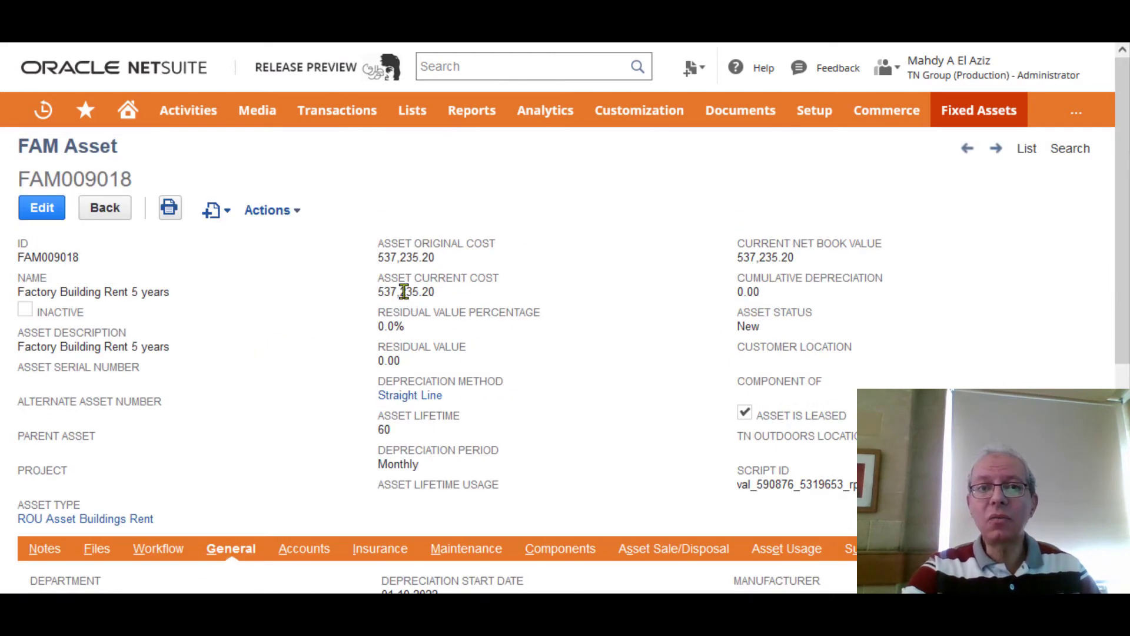
Step: Return to the SPD1 lease record, reload it, and review its linked asset and lease amortization schedule
left_click(330, 26)
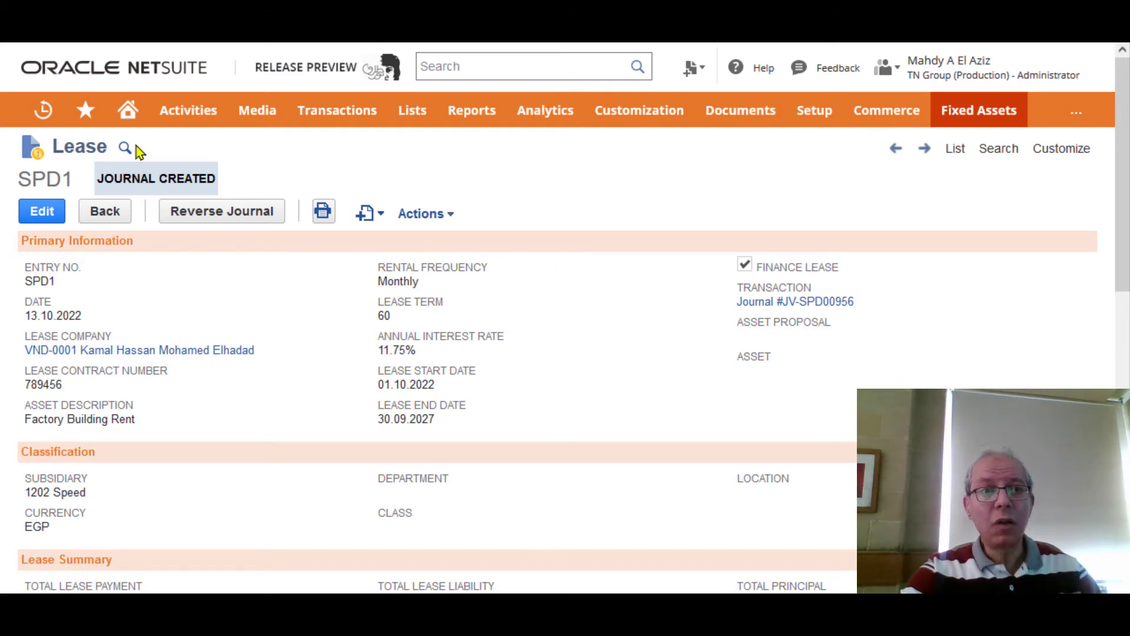
left_click(71, 30)
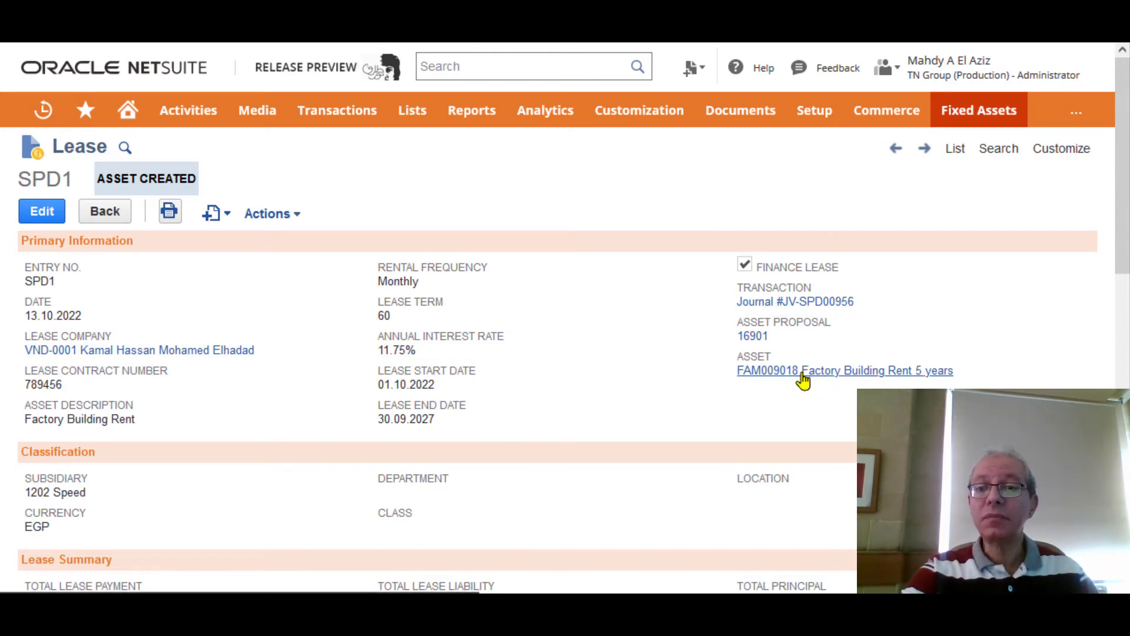
scroll(616, 401, "down", 8)
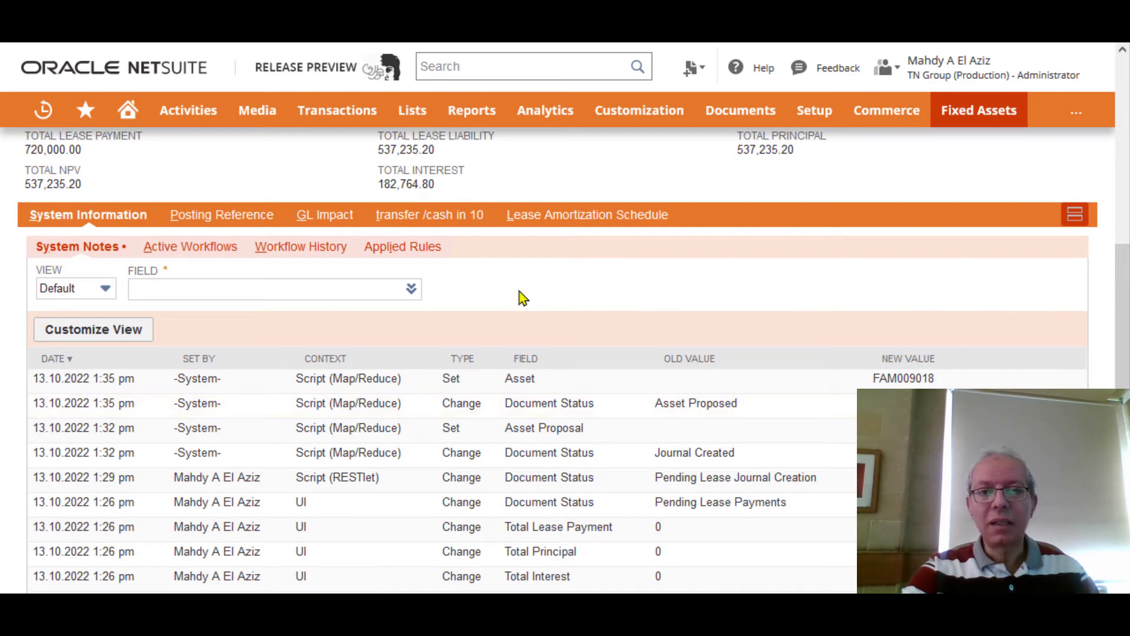
left_click(557, 219)
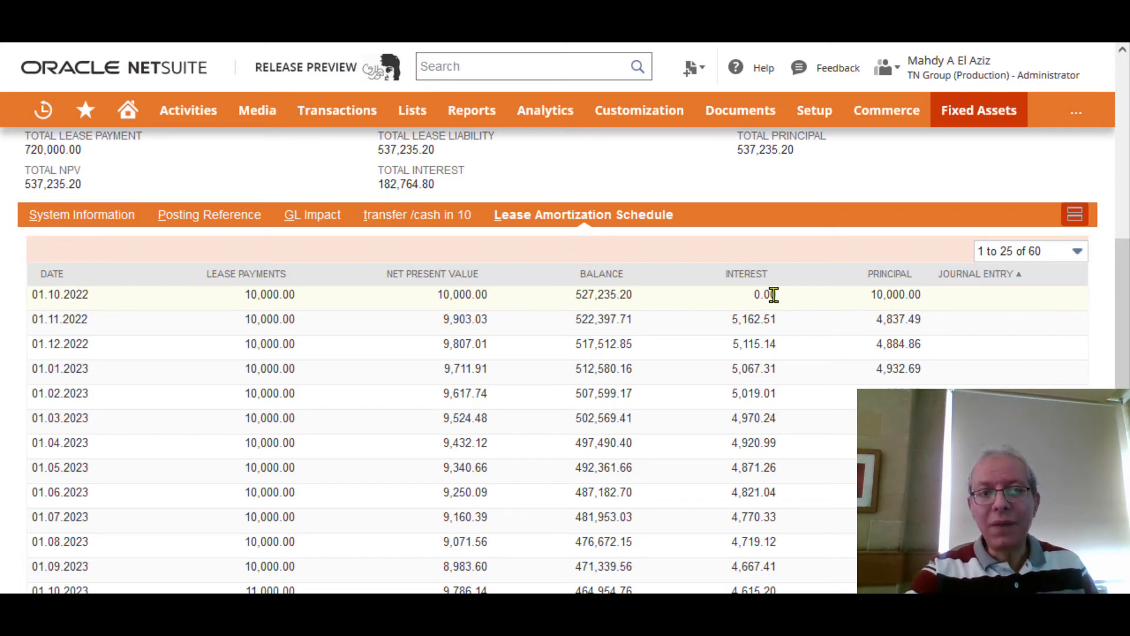
scroll(775, 293, "up", 3)
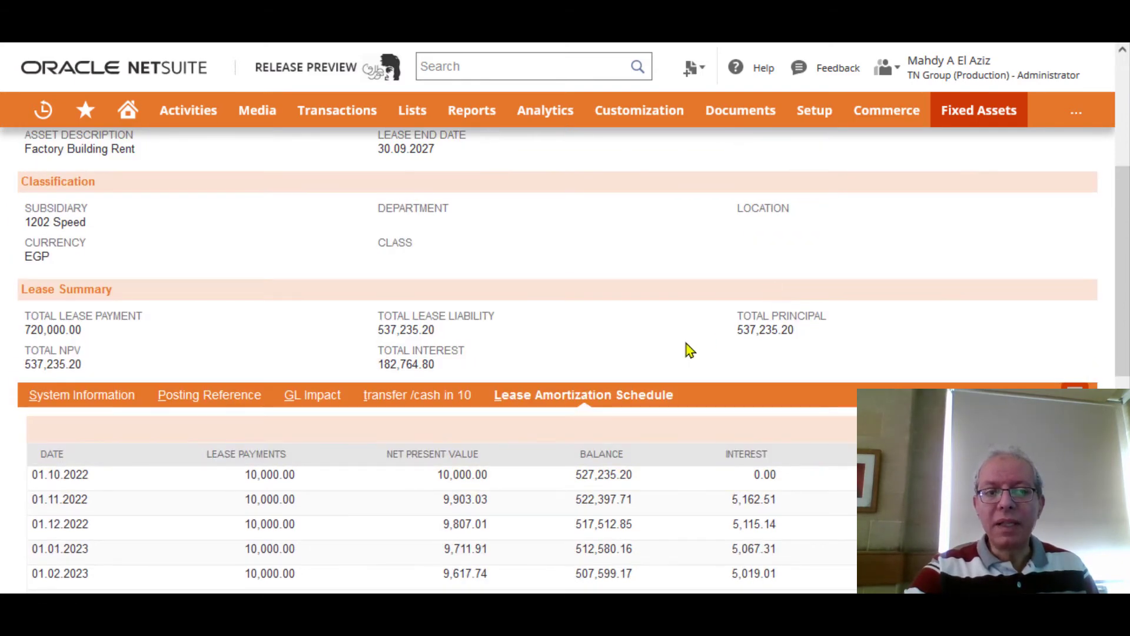
scroll(687, 348, "down", 5)
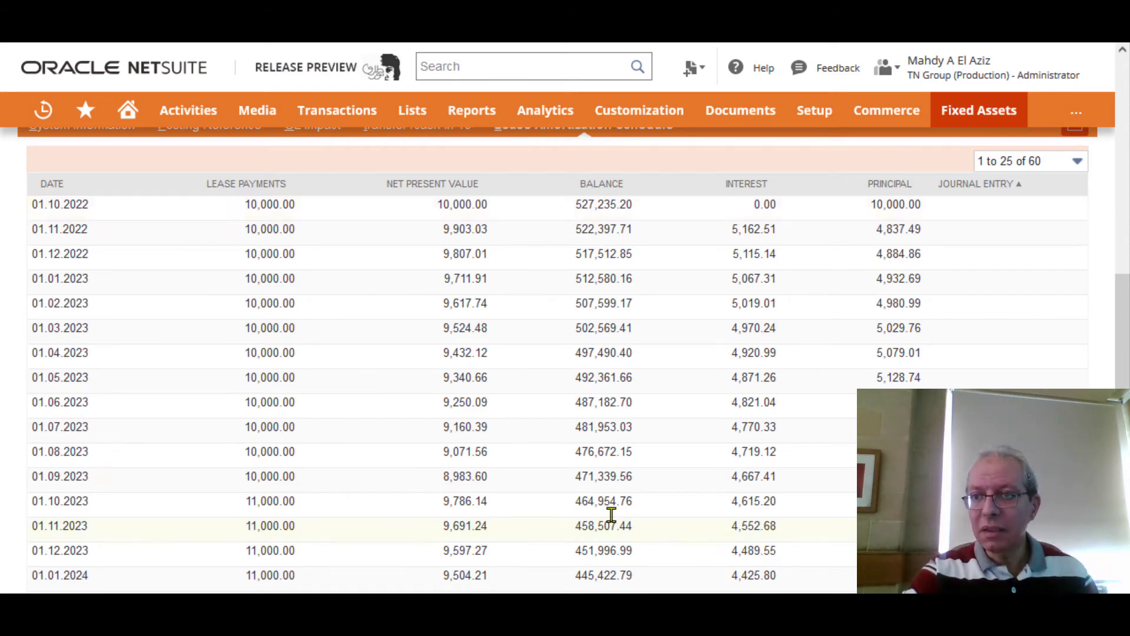
scroll(680, 426, "up", 10)
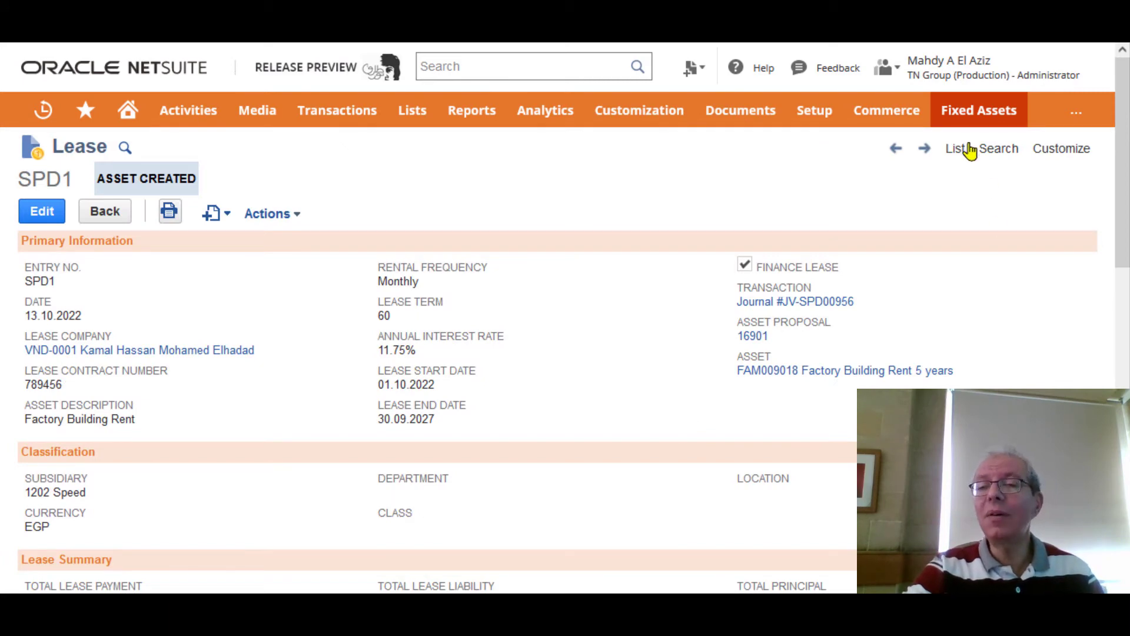
Step: Open the lease interest recording form and set its date to 31.10.2022
mouse_move(979, 115)
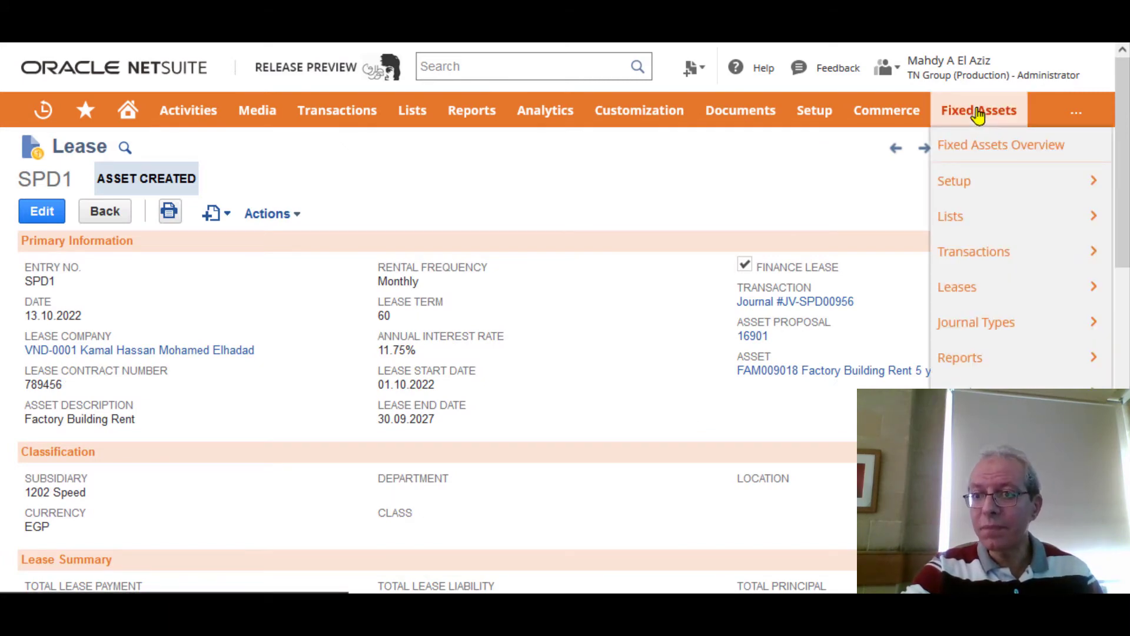
mouse_move(986, 292)
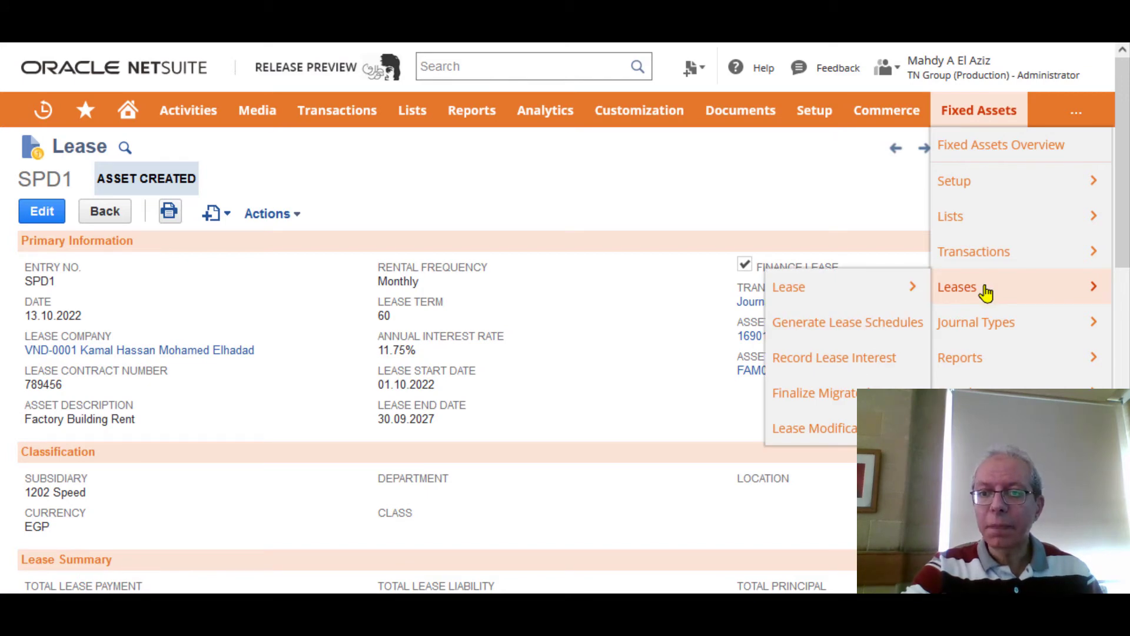
left_click(863, 361)
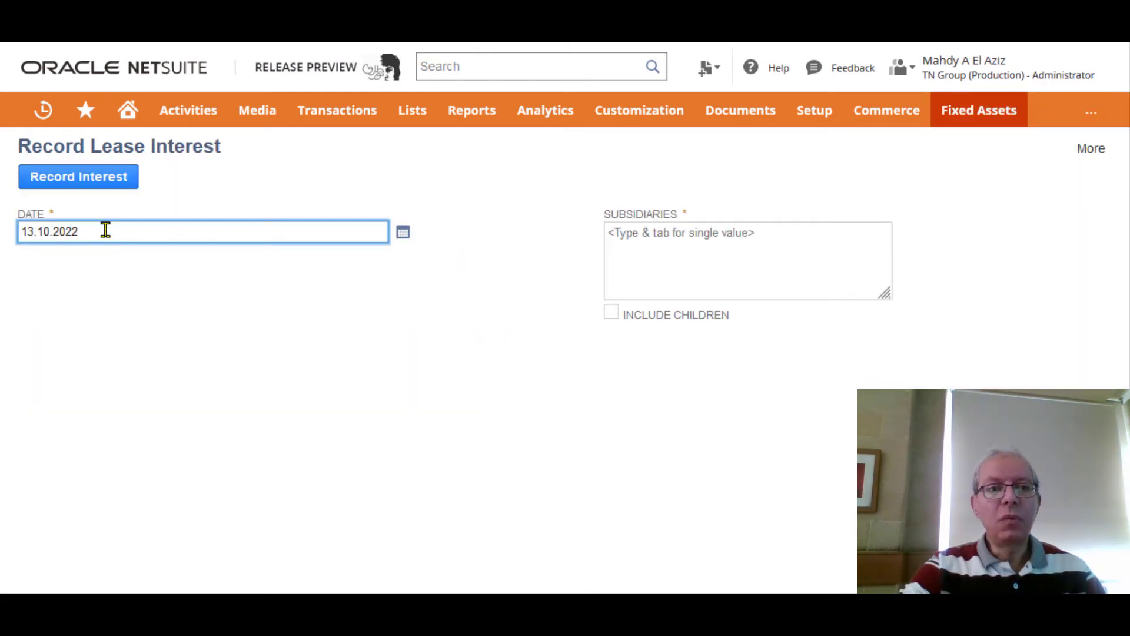
left_click(95, 228)
double_click(77, 232)
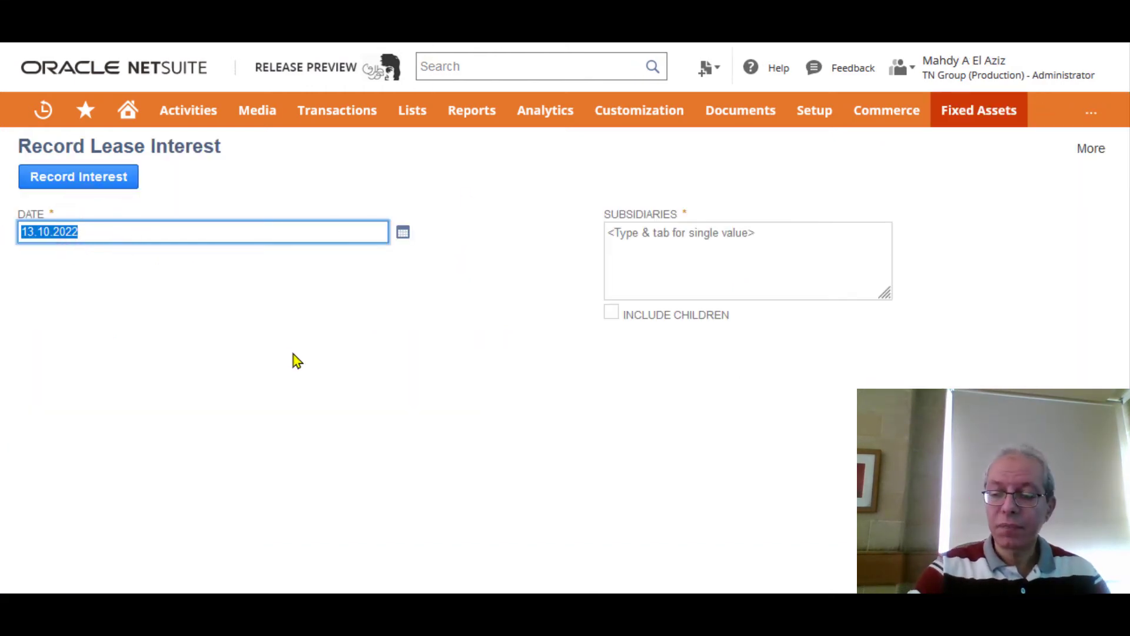
type("31")
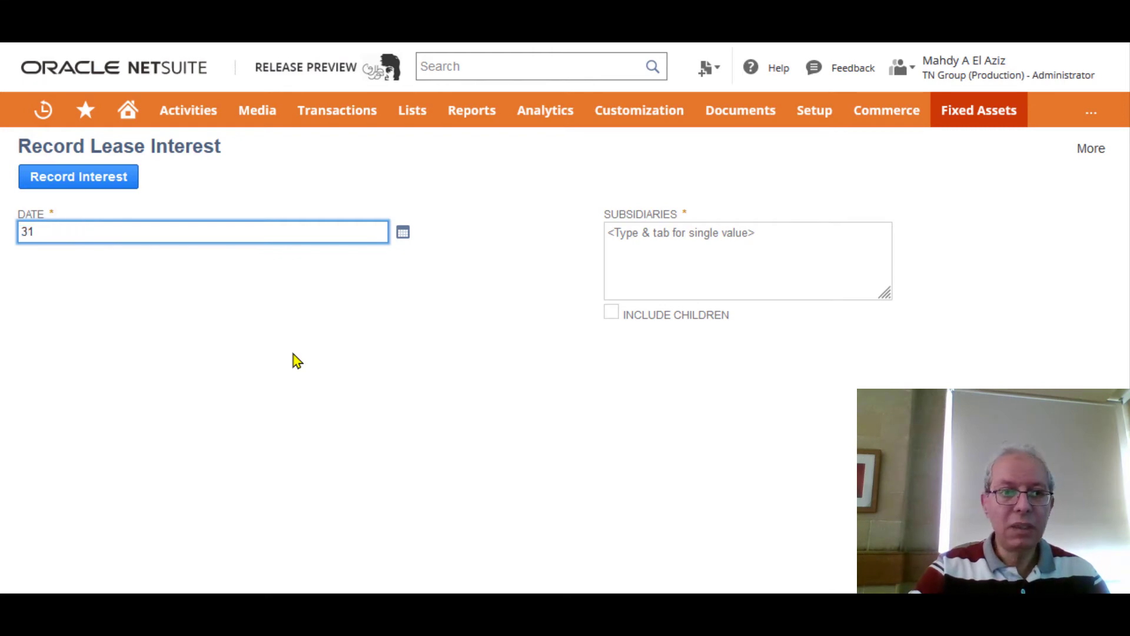
type(".10.")
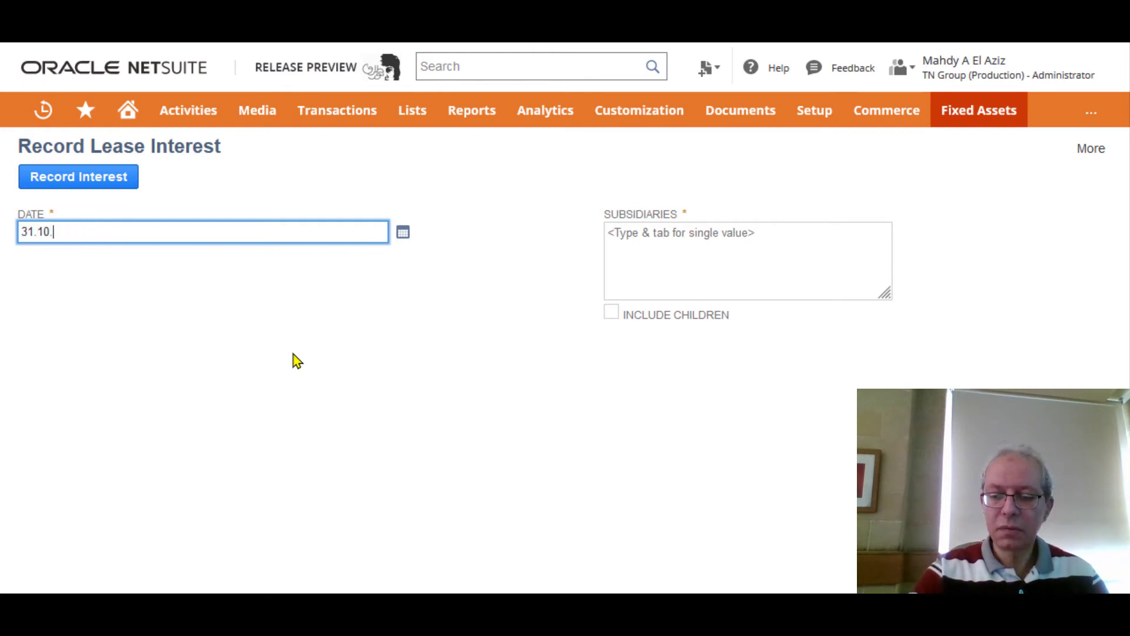
type("22")
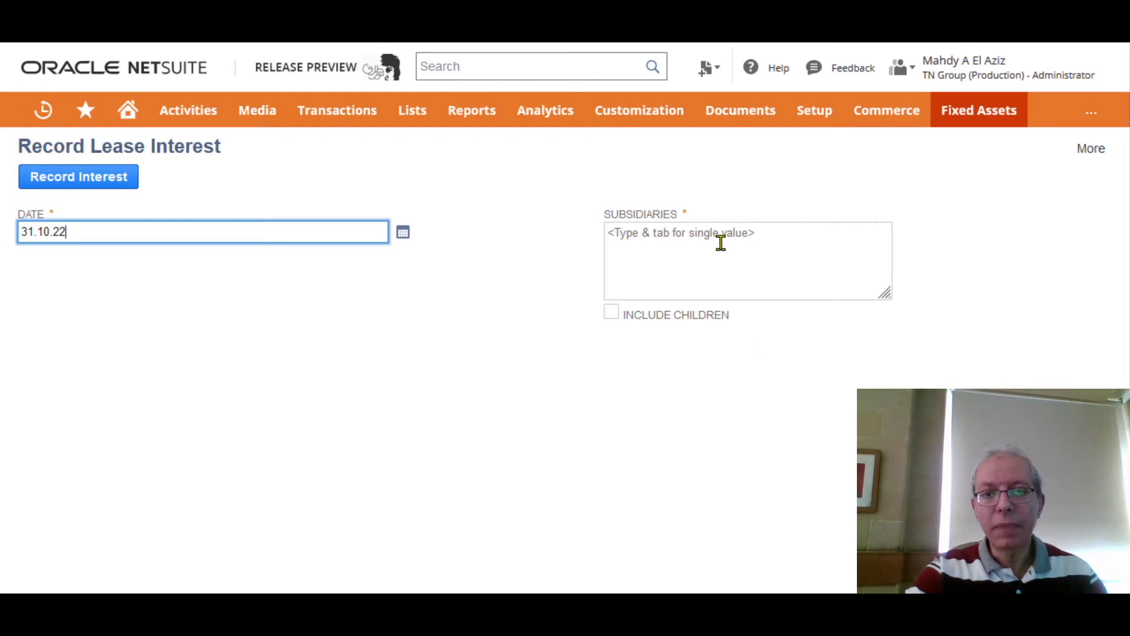
Step: Record lease interest for subsidiary 1202 Speed and open the stage details of the new Recognize Lease Interest process
left_click(688, 239)
type("1202")
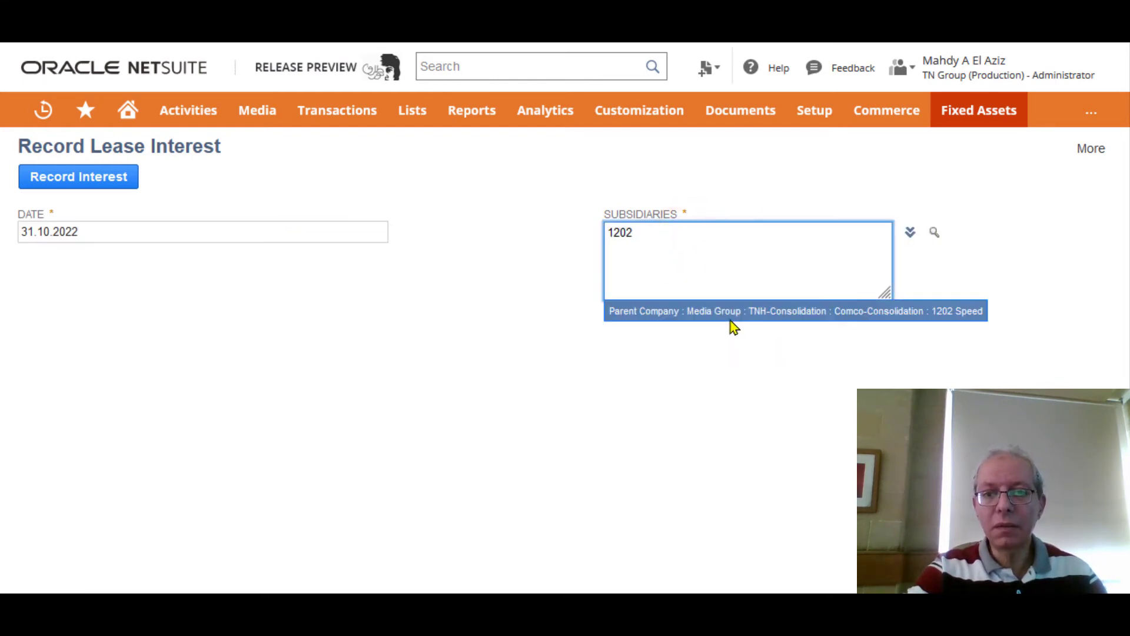
left_click(730, 311)
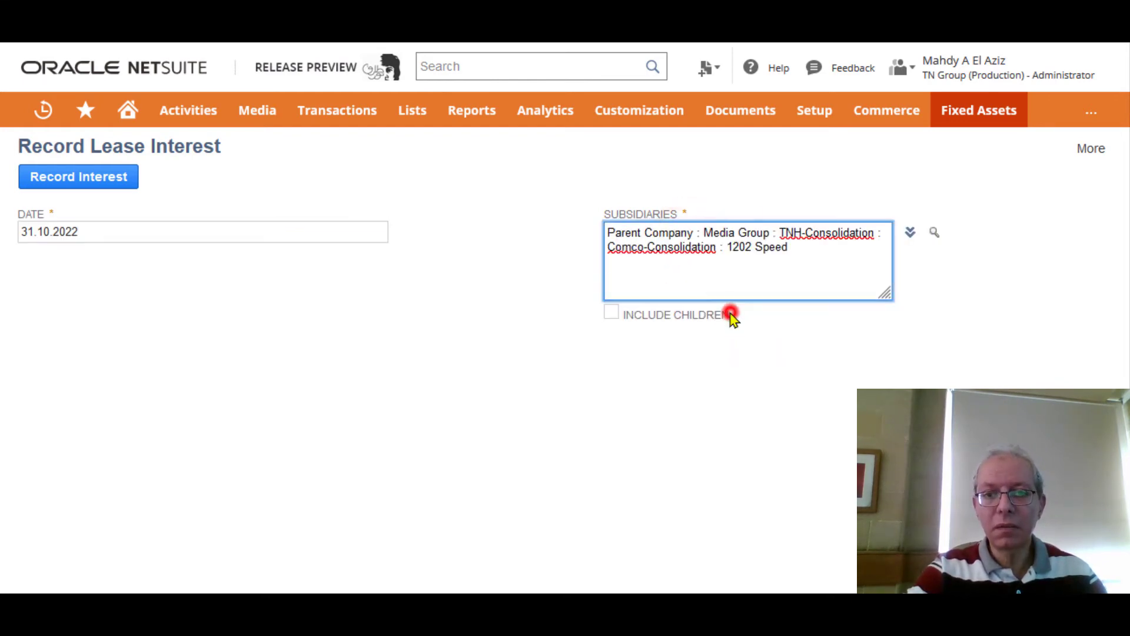
left_click(510, 380)
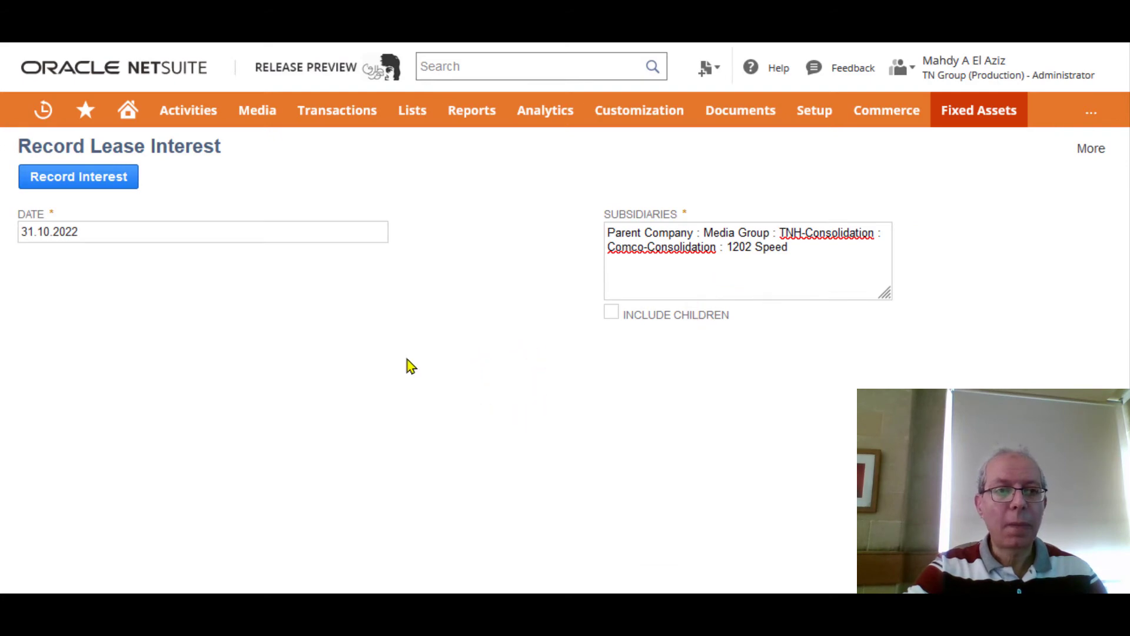
left_click(96, 180)
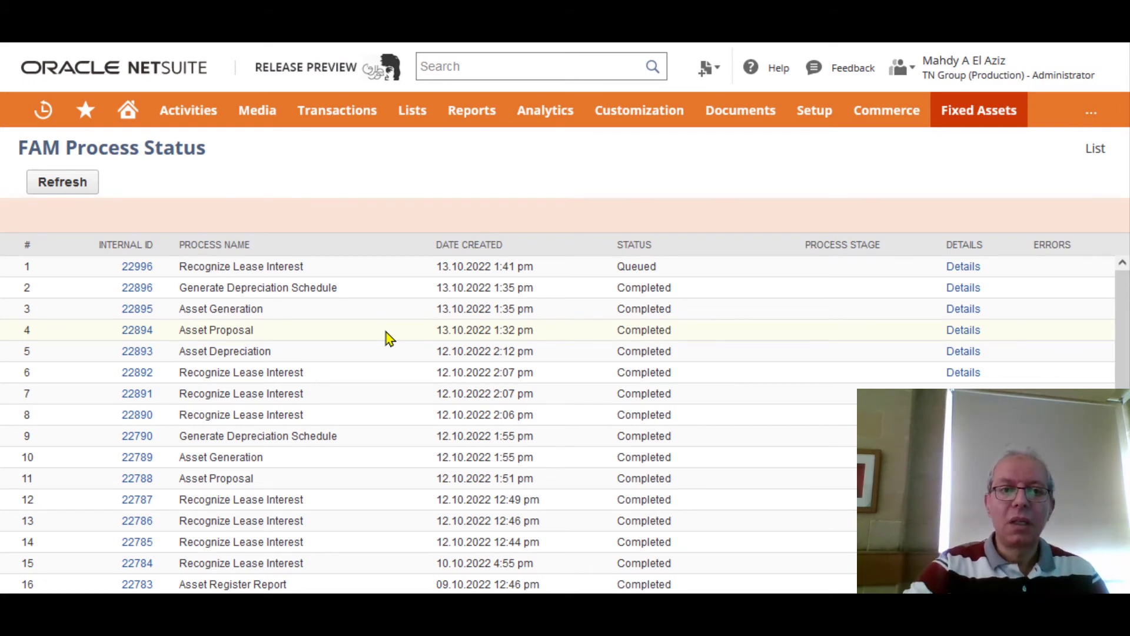
left_click(964, 268)
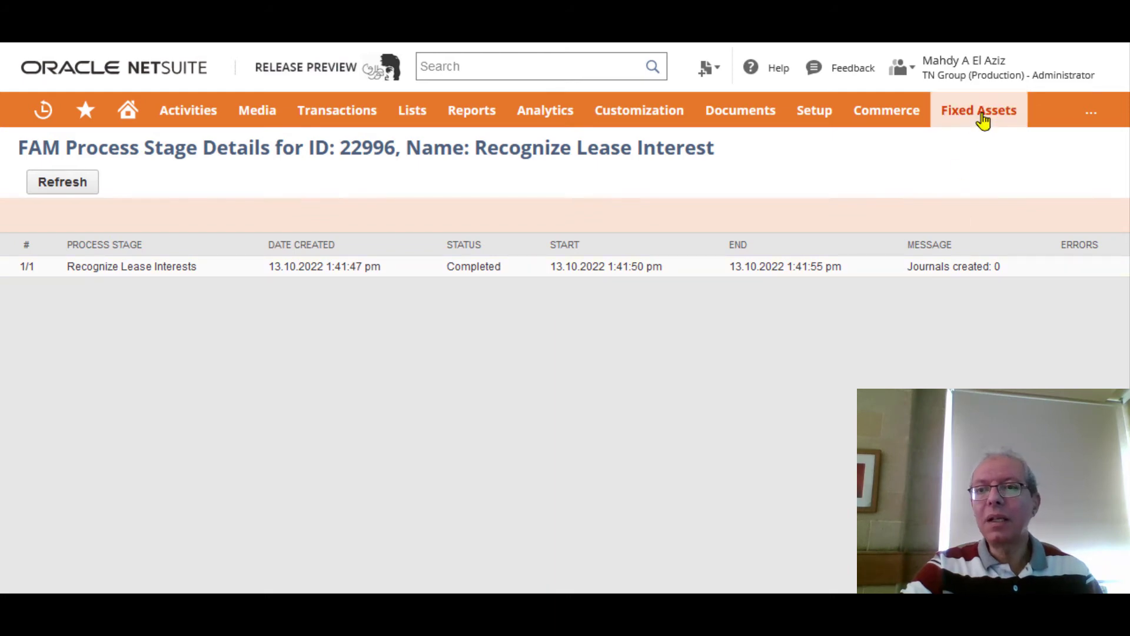
Step: Reopen the lease interest recording form and set its date to 30.11.2022
mouse_move(995, 247)
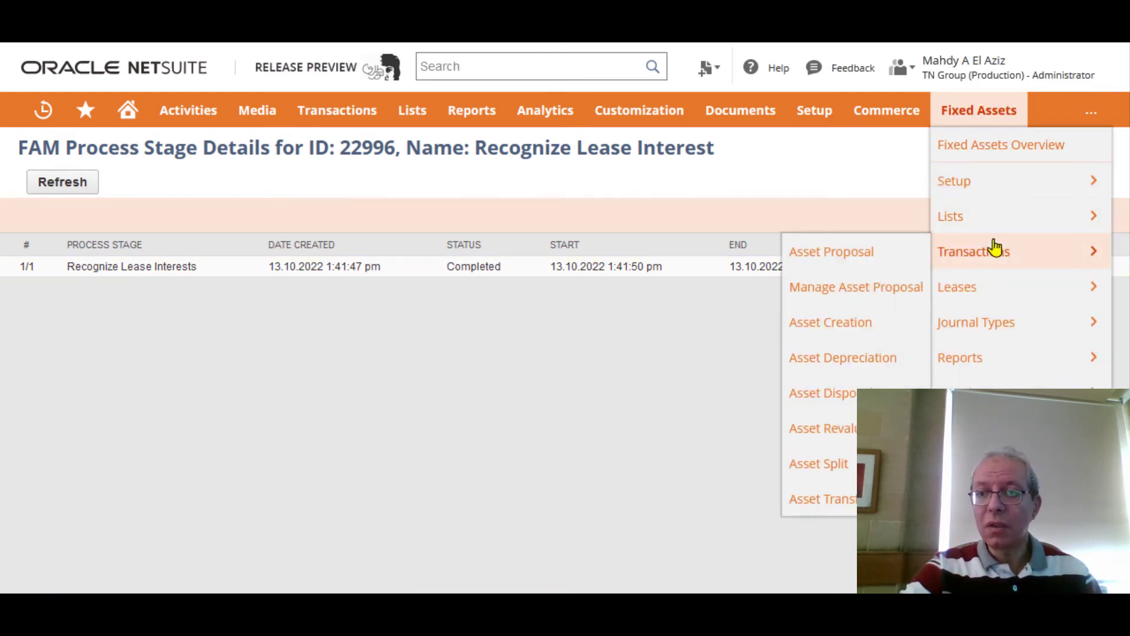
mouse_move(1000, 288)
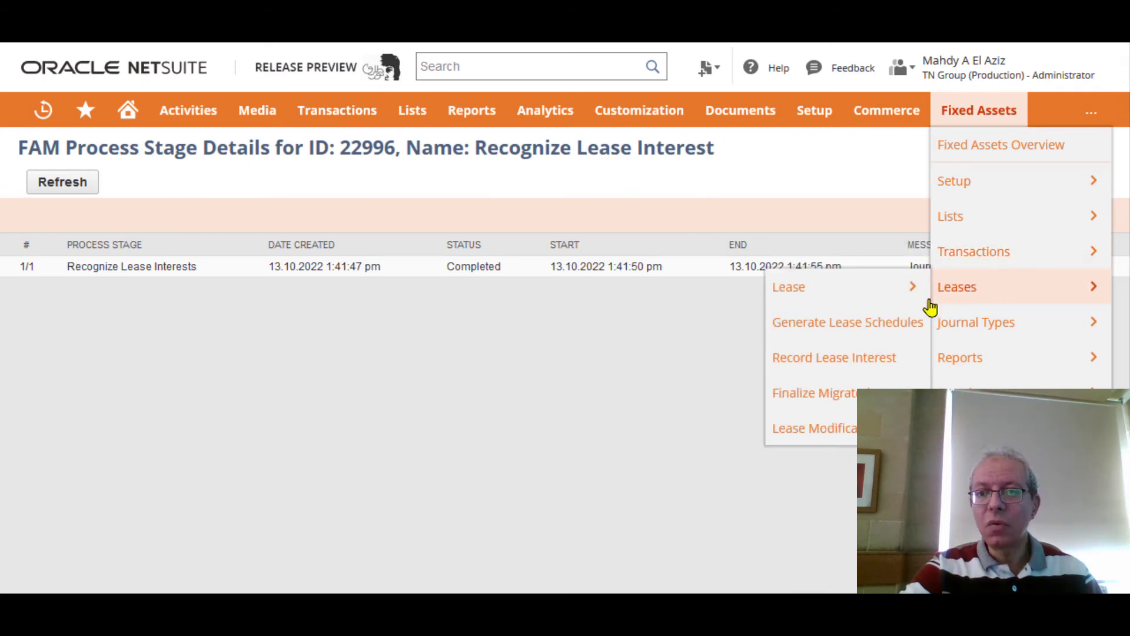
left_click(862, 364)
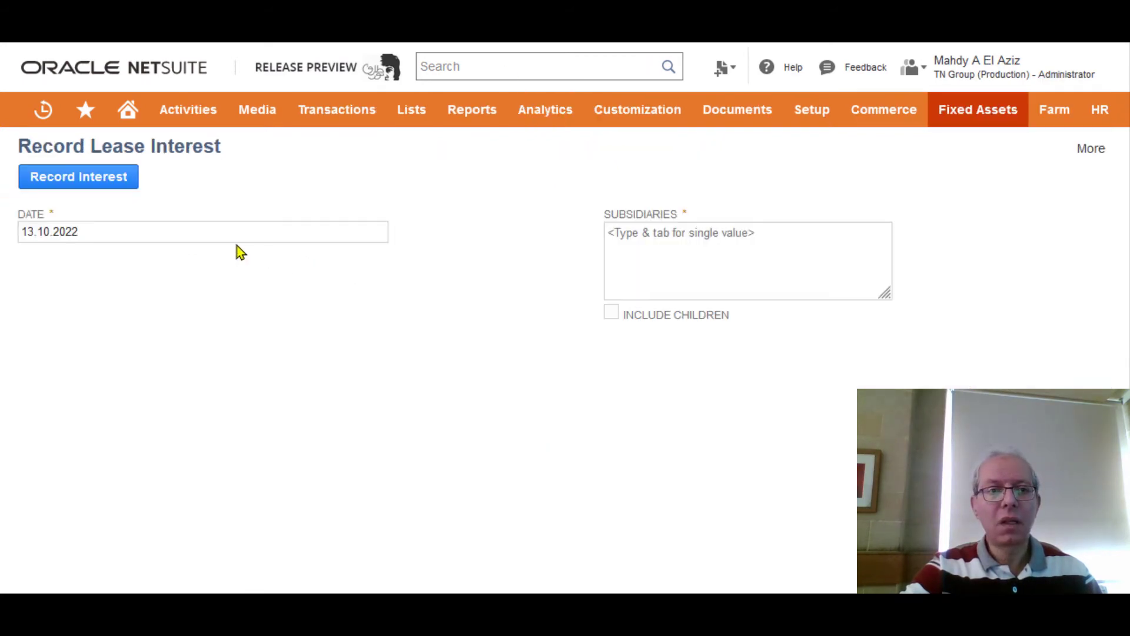
left_click(136, 226)
double_click(132, 227)
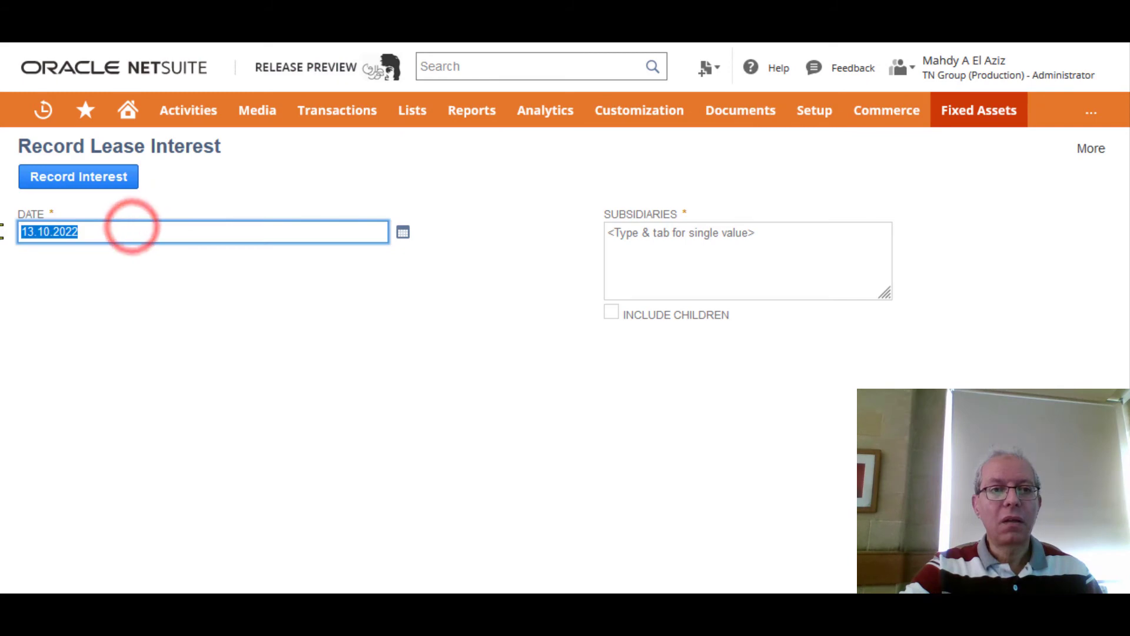
type("30.1")
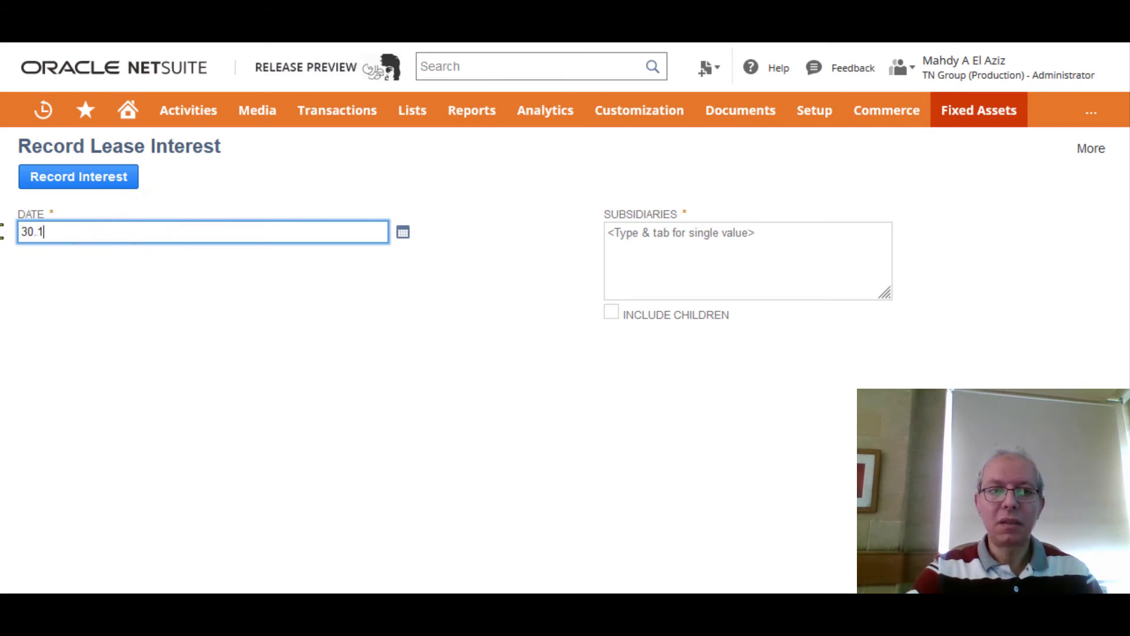
type("1.2022")
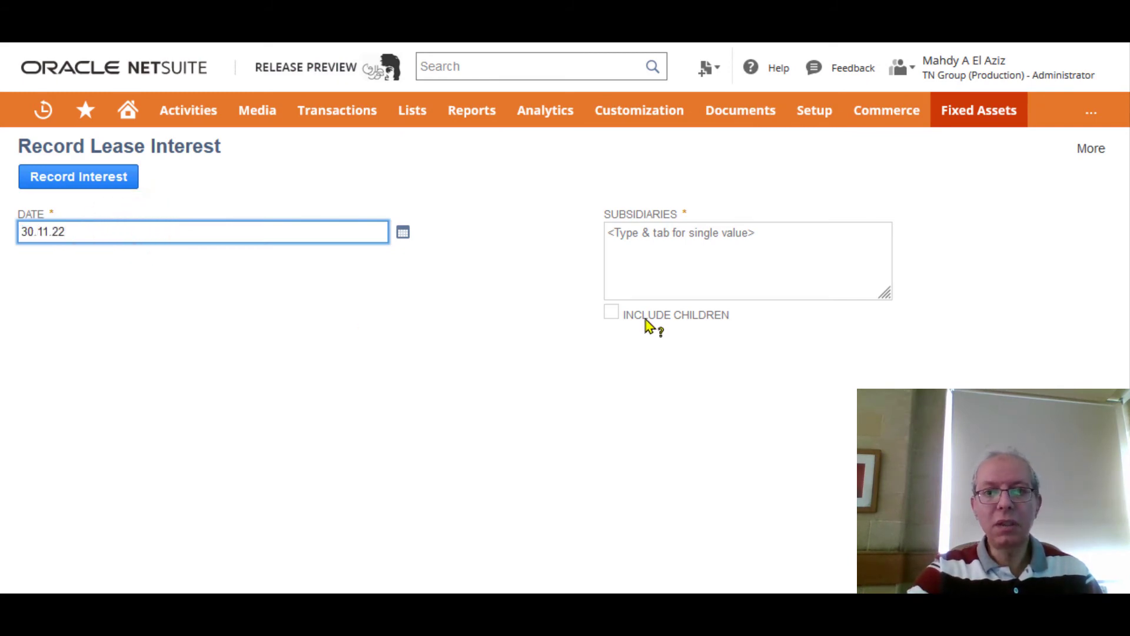
Step: Choose subsidiary 1202 Speed, record its lease interest, and open the details of the newly queued process
left_click(666, 242)
type("1202")
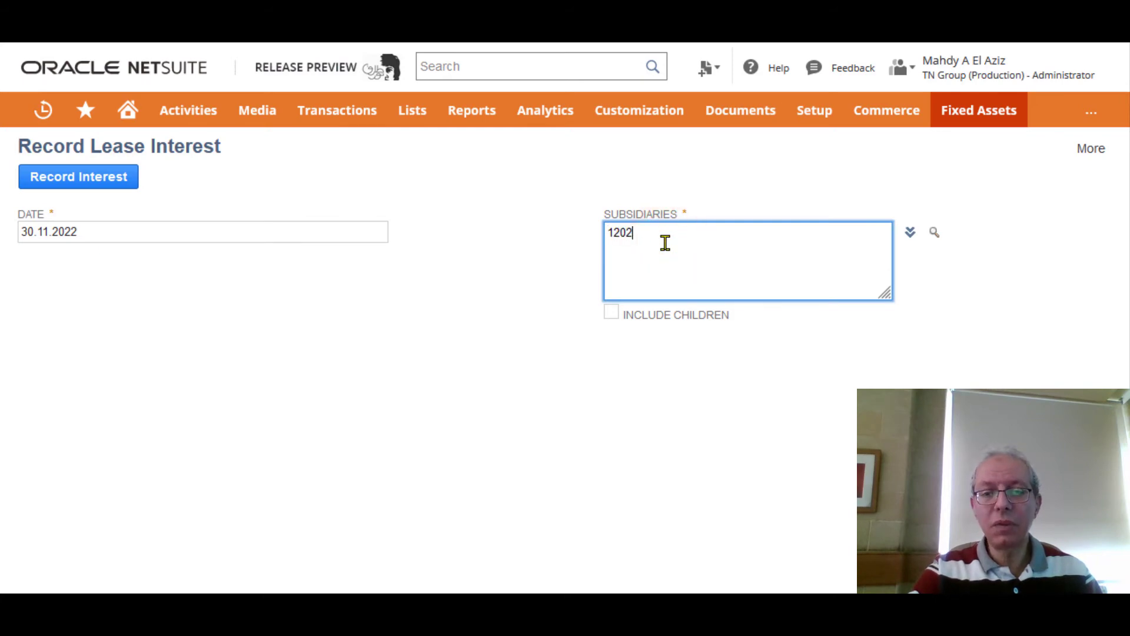
left_click(723, 312)
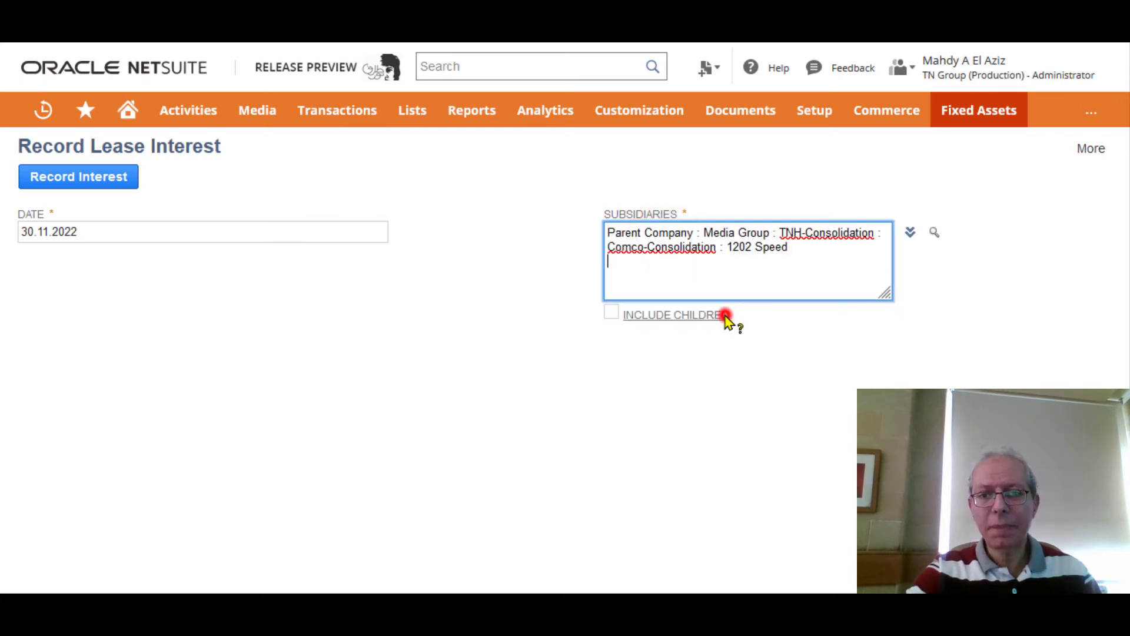
left_click(492, 330)
left_click(89, 178)
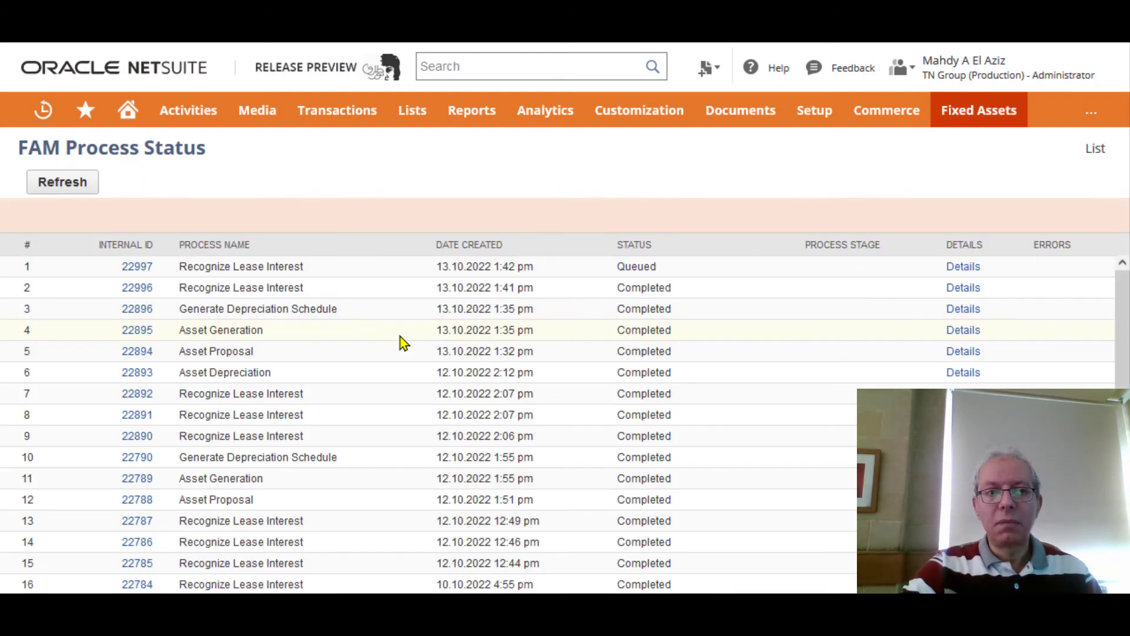
left_click(964, 267)
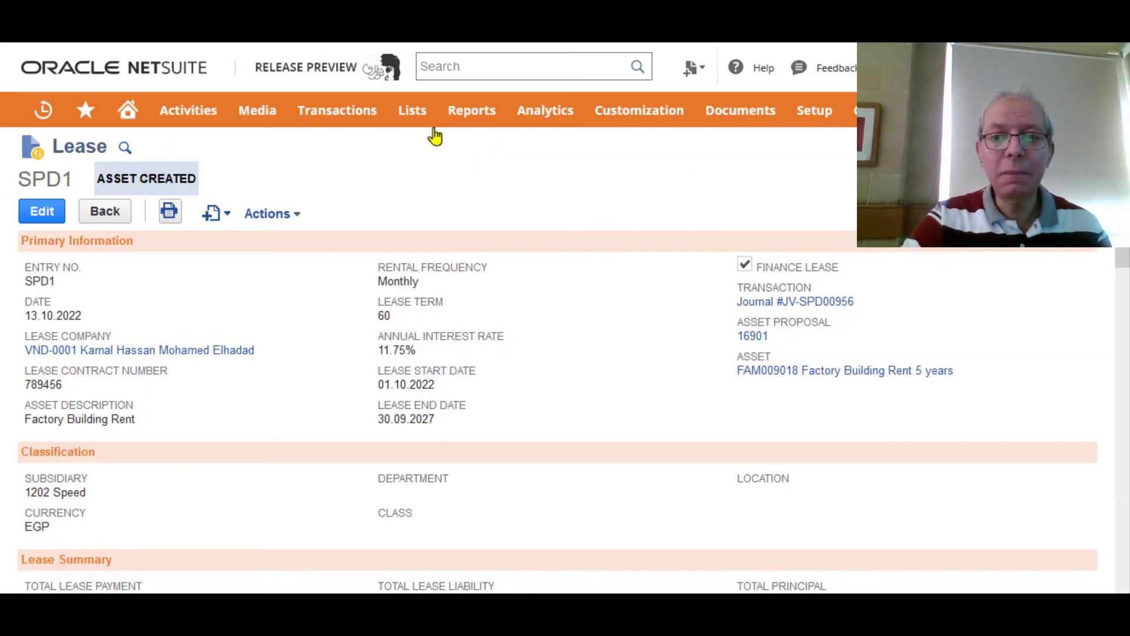
Step: Review the SPD1 lease's amortization schedule and check the journal entry linked to the 01.11.2022 row
scroll(577, 308, "down", 5)
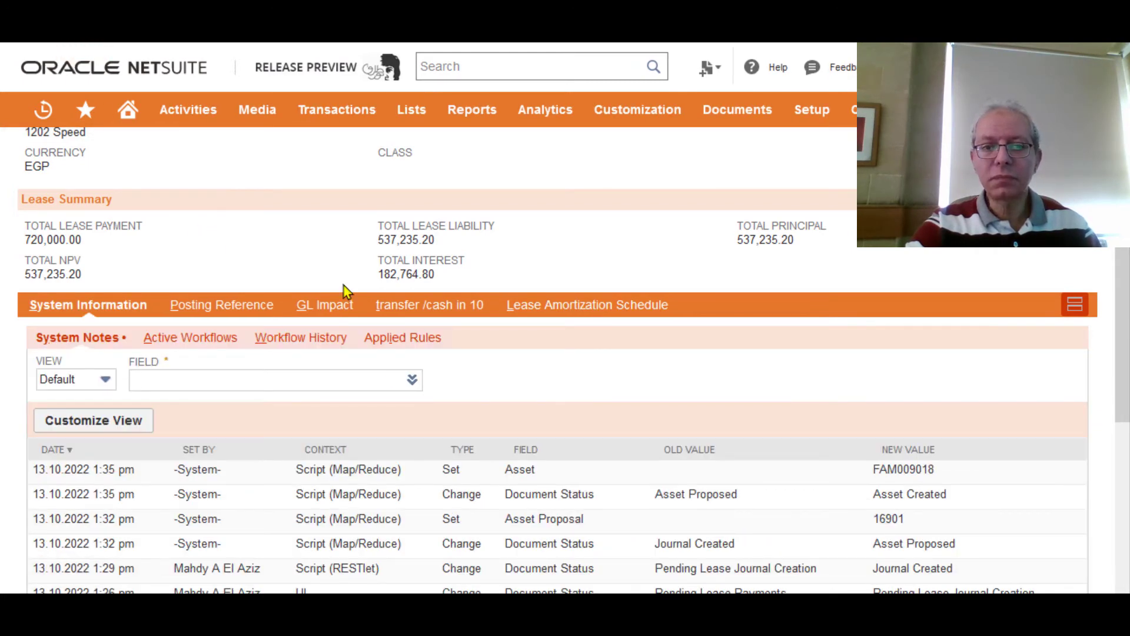
scroll(558, 377, "down", 2)
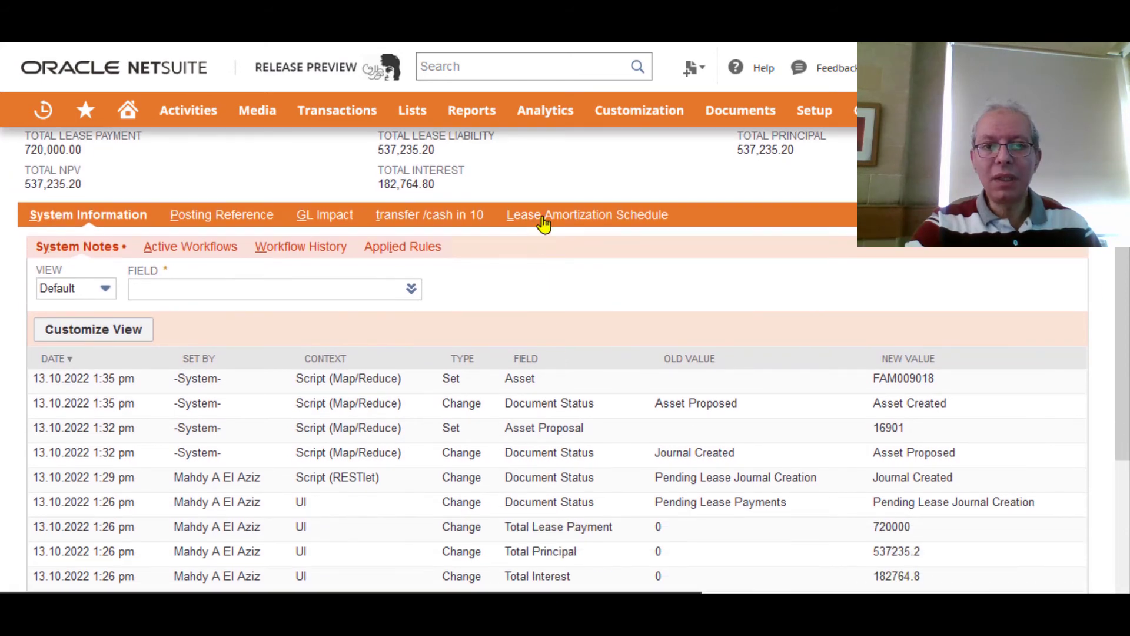
left_click(542, 222)
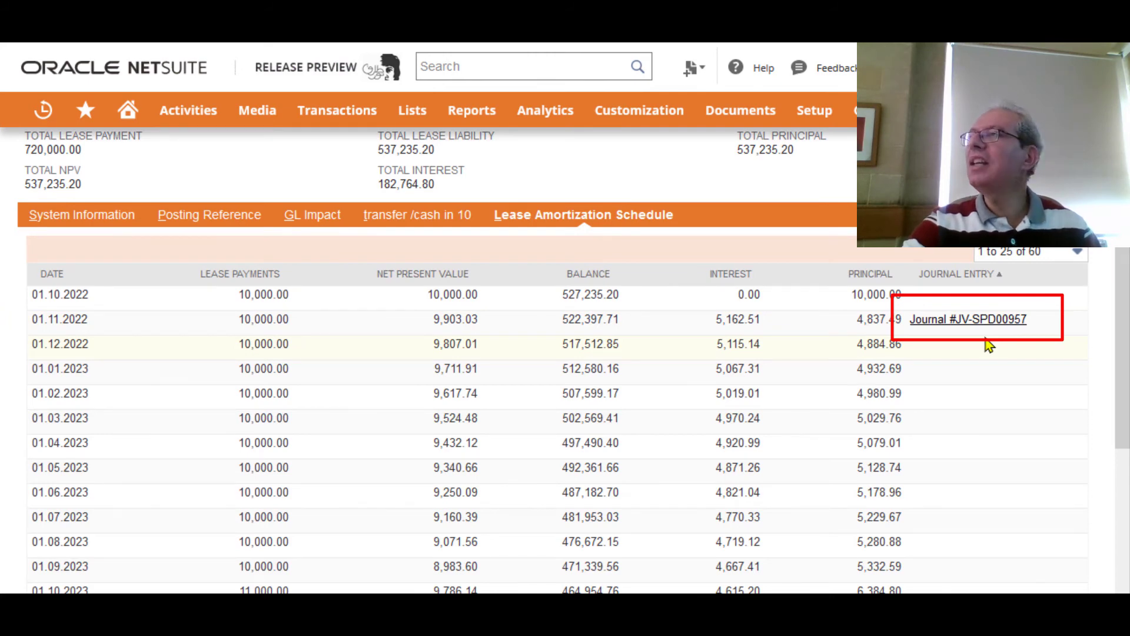
left_click(960, 326)
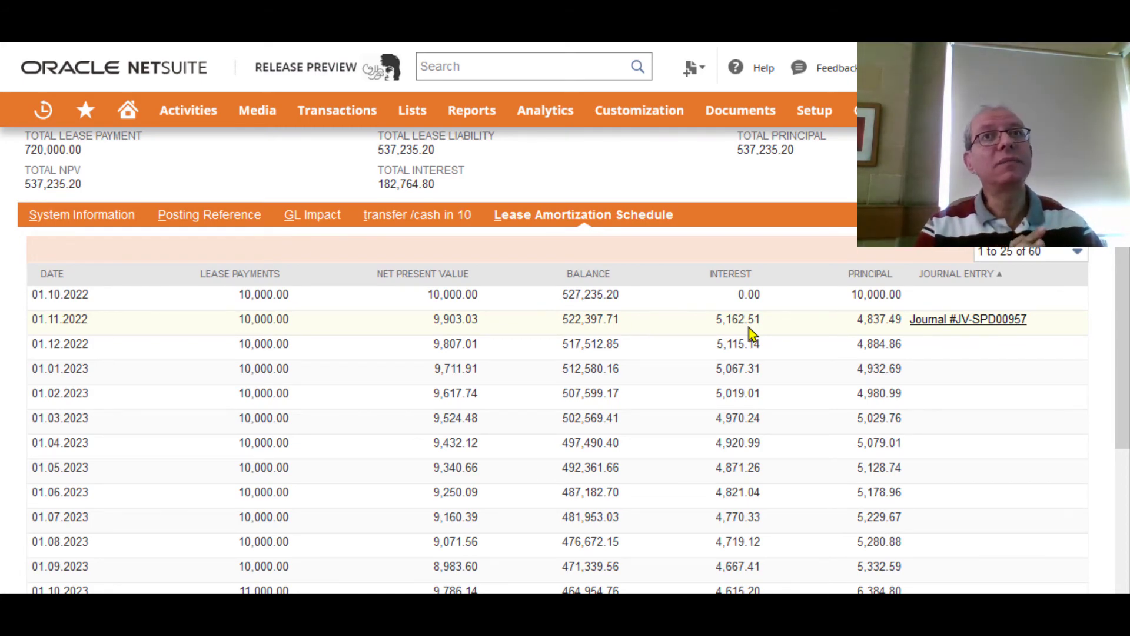
scroll(749, 330, "up", 5)
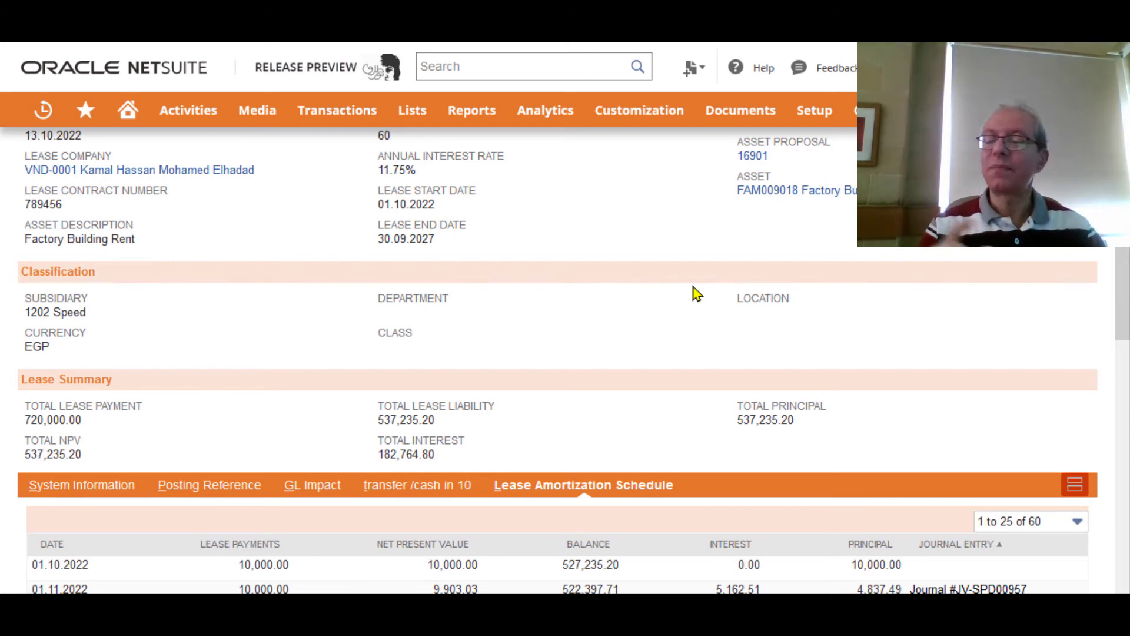
scroll(694, 287, "up", 3)
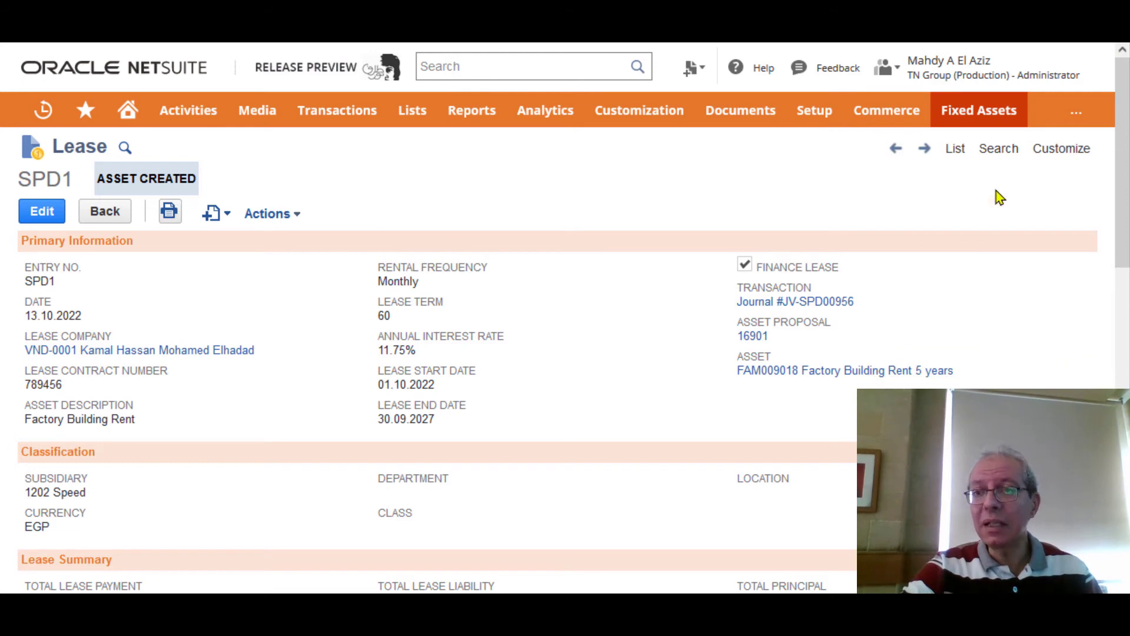
Step: Open the asset depreciation form and choose subsidiary 1202 Speed
mouse_move(972, 115)
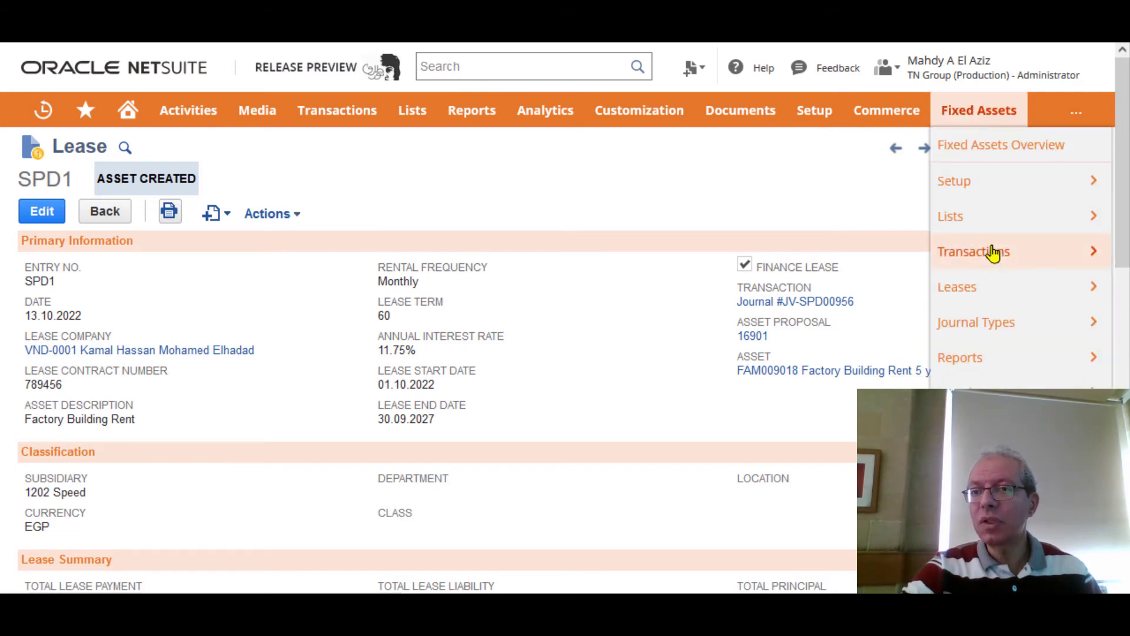
mouse_move(994, 253)
left_click(869, 361)
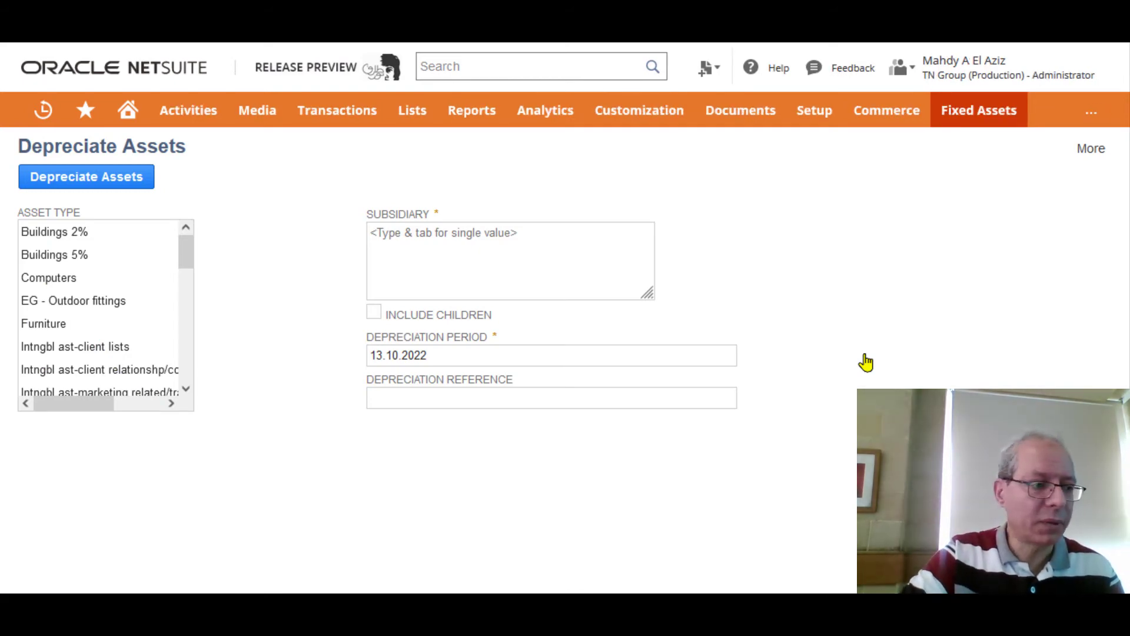
left_click(461, 234)
type("1202")
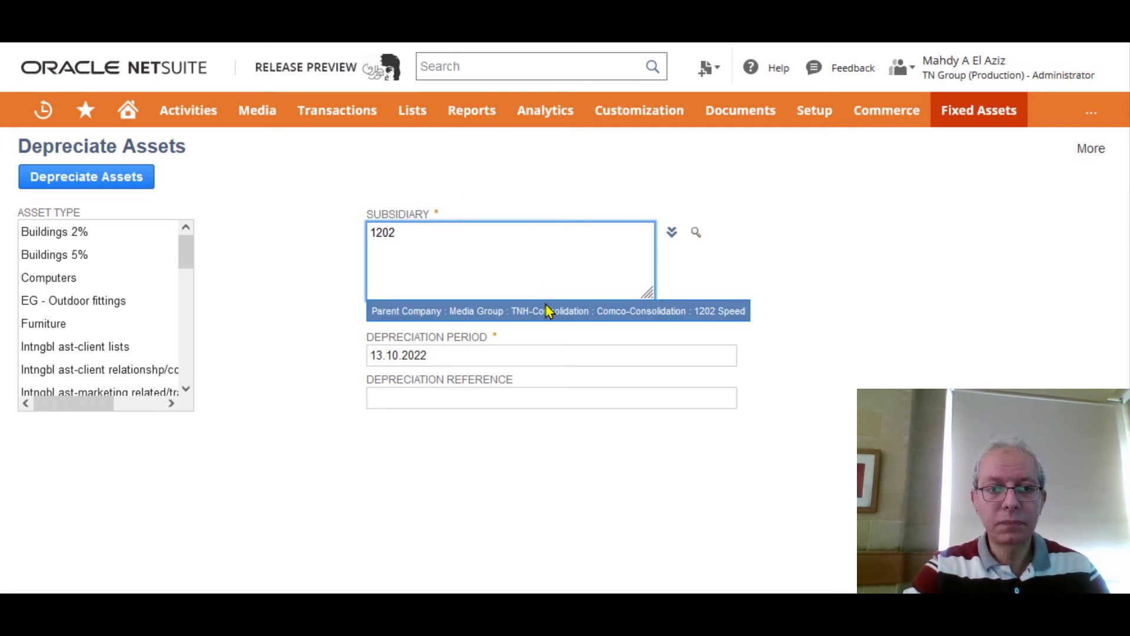
left_click(547, 309)
Step: Depreciate the ROU Asset Buildings Rent asset type for period 31.10.2022 and open the details of the newly queued process
scroll(182, 327, "down", 4)
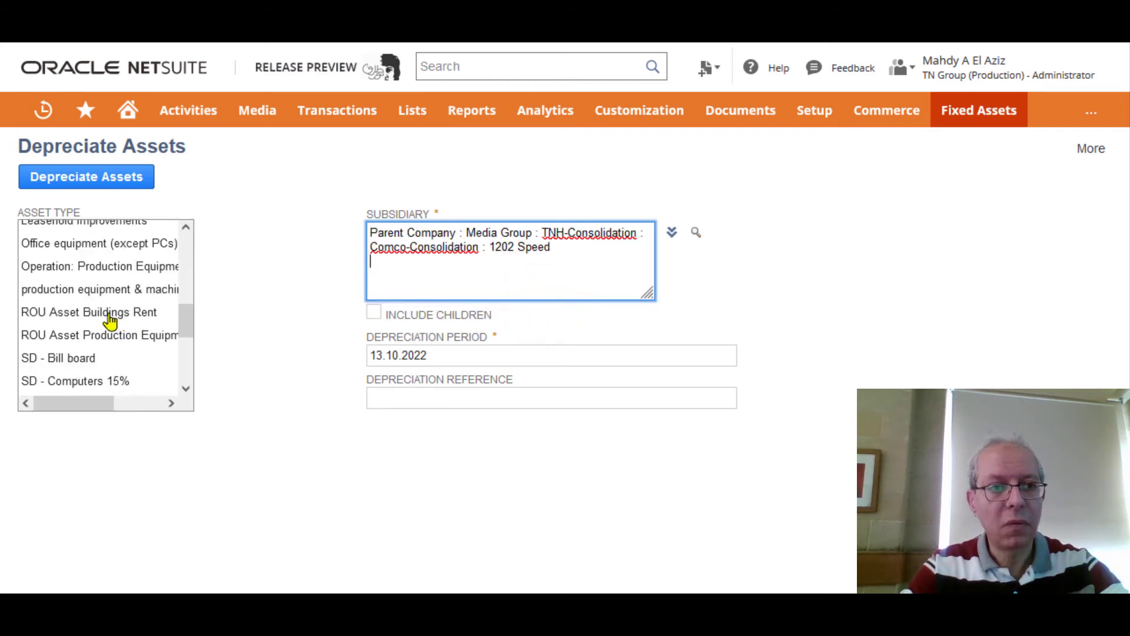
left_click(79, 318)
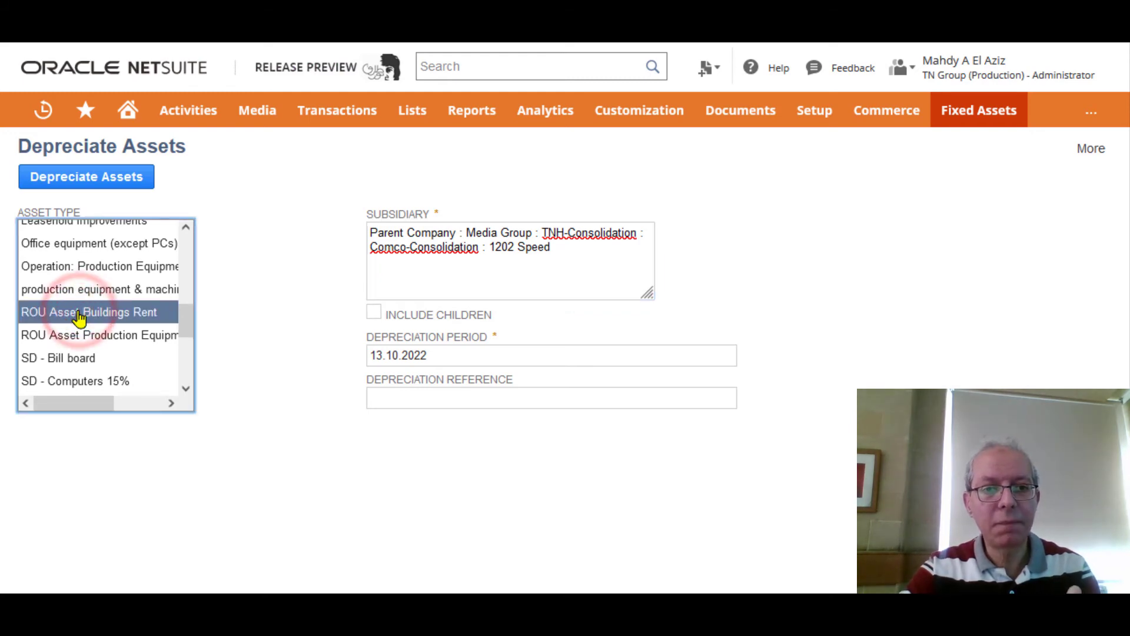
left_click_drag(464, 356, 298, 369)
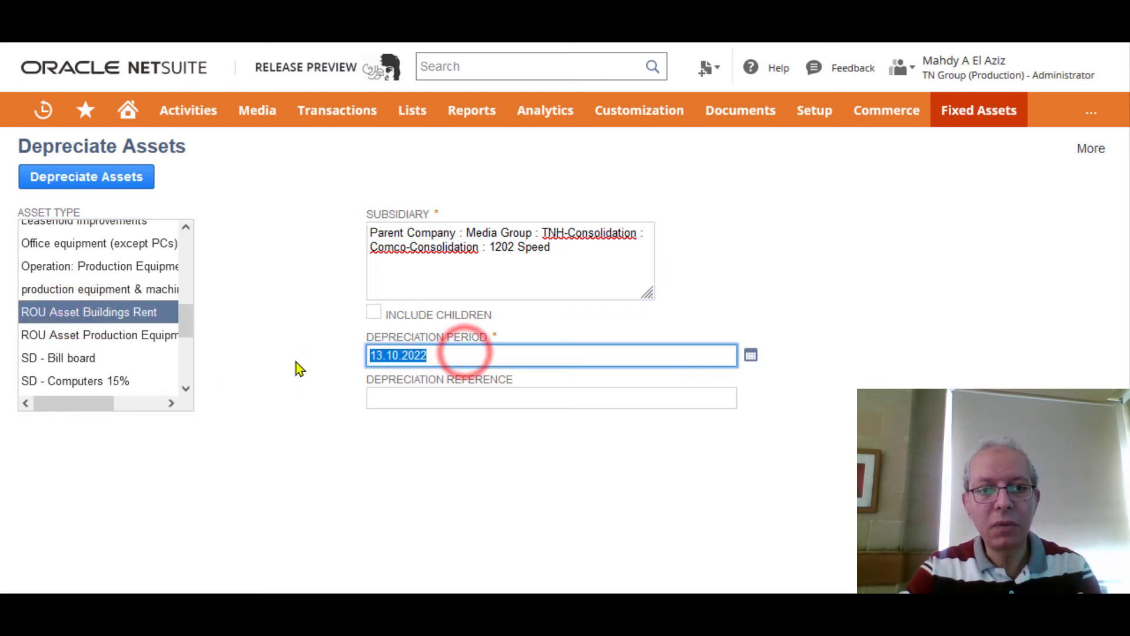
type("31.10")
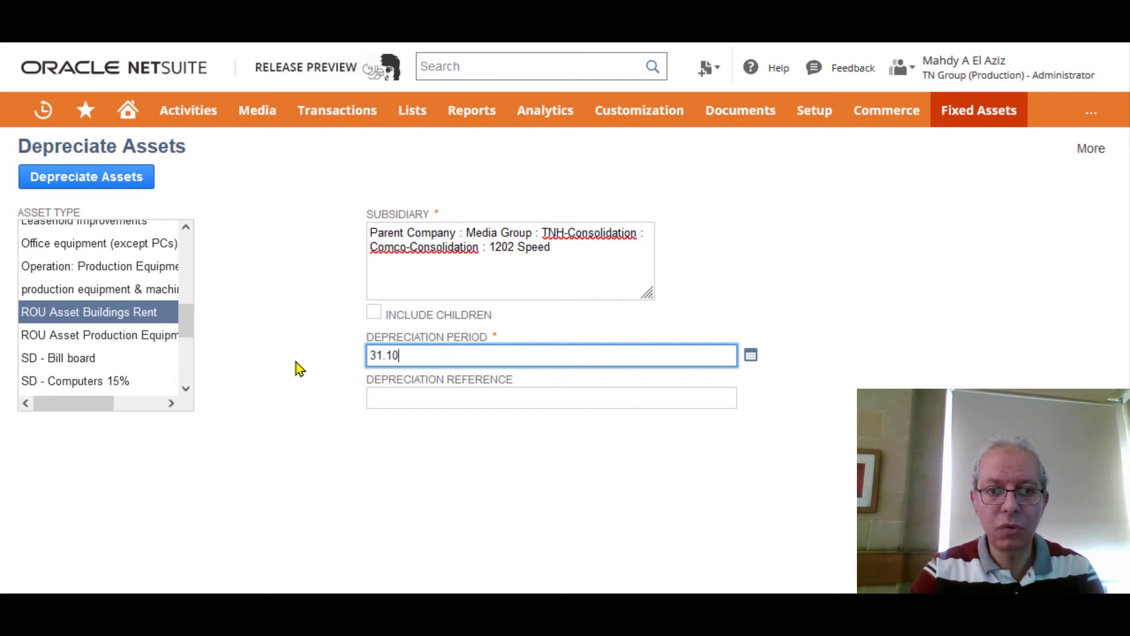
type(".2022")
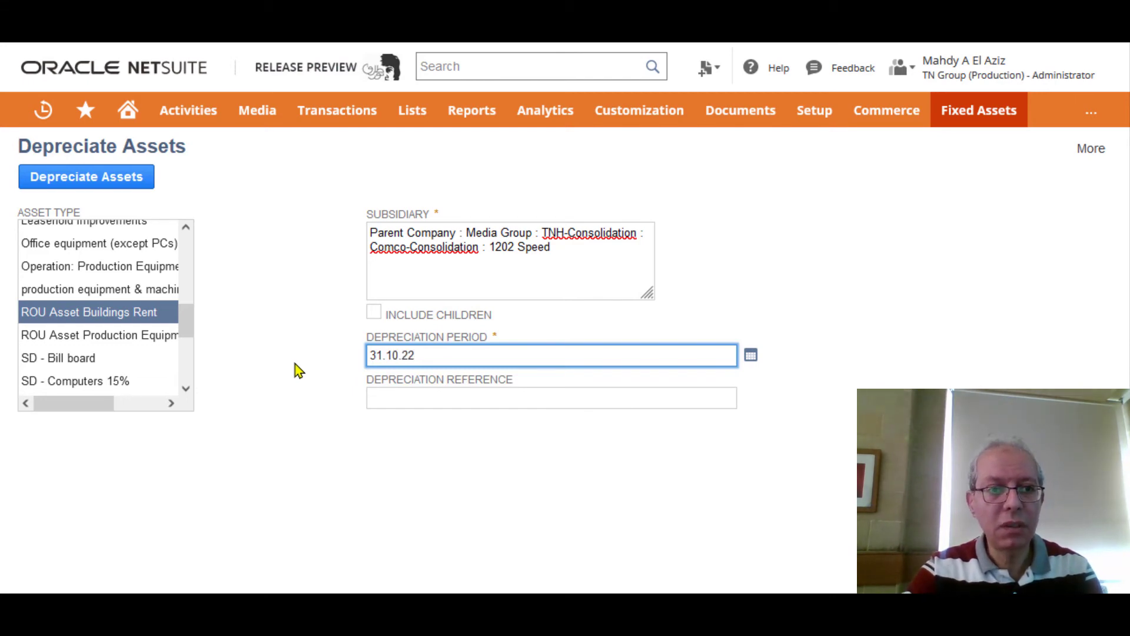
left_click(288, 437)
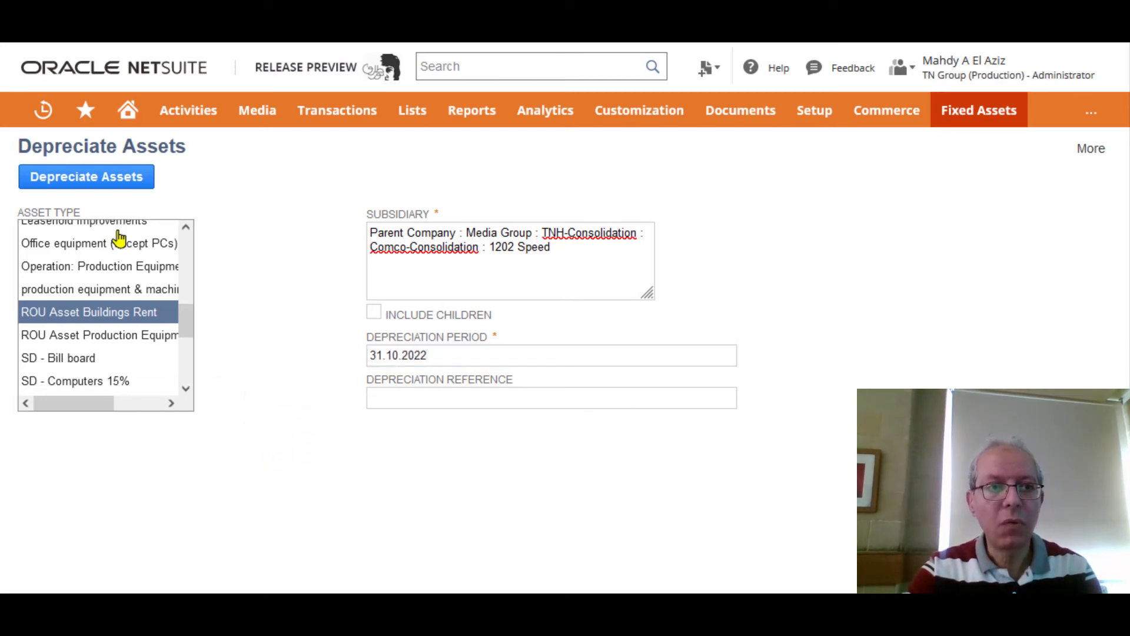
left_click(94, 186)
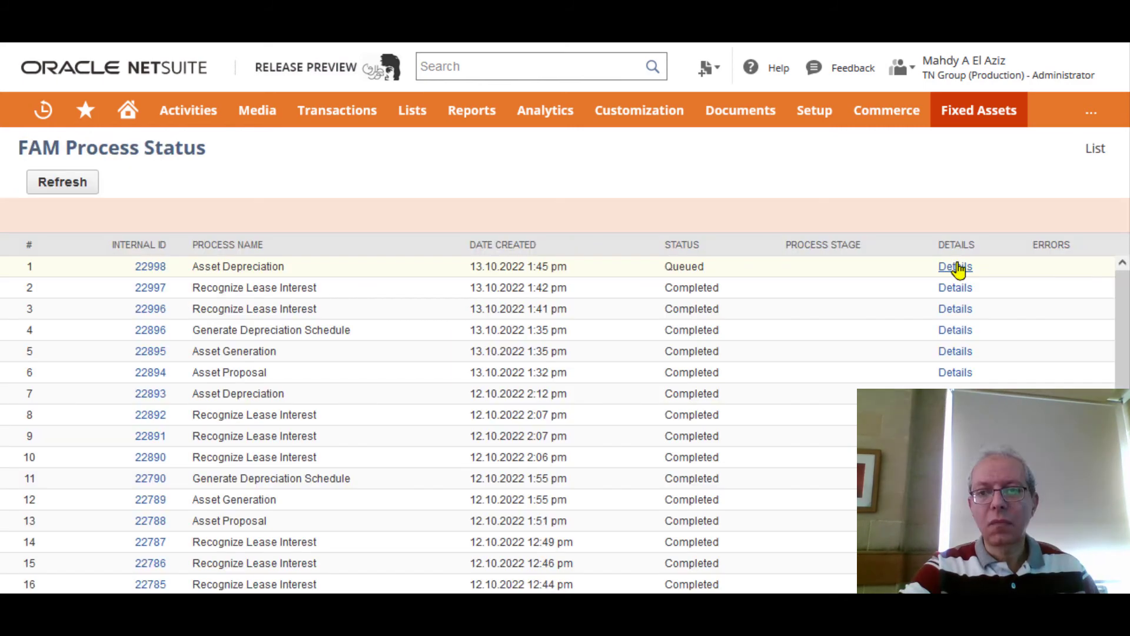
left_click(958, 264)
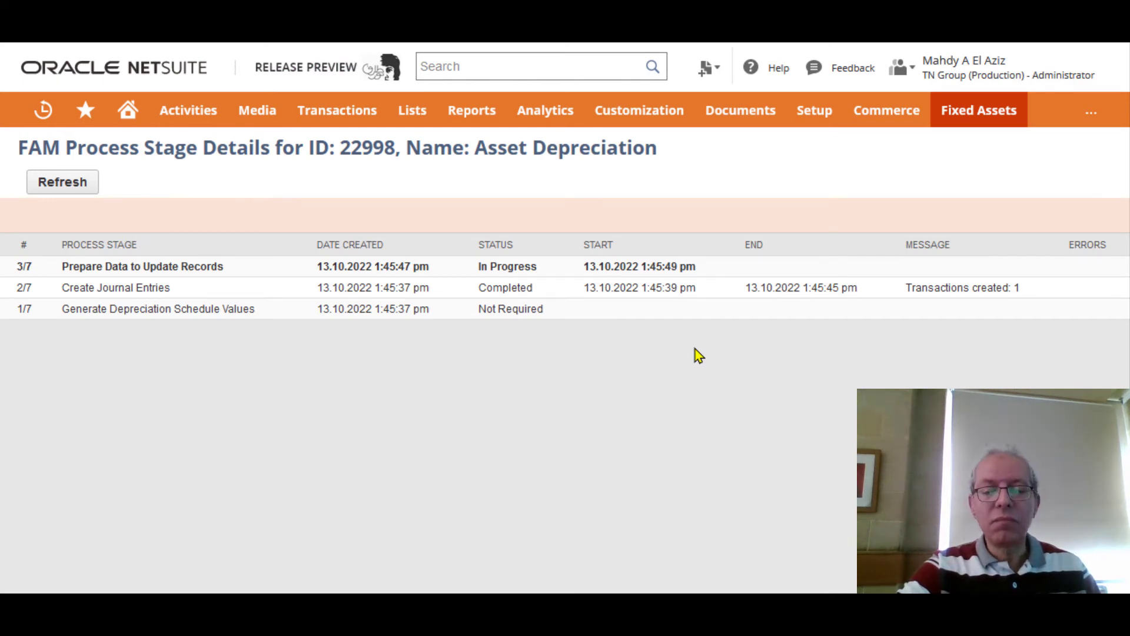
Step: Reopen the asset depreciation form and choose subsidiary 1202 Speed
mouse_move(975, 116)
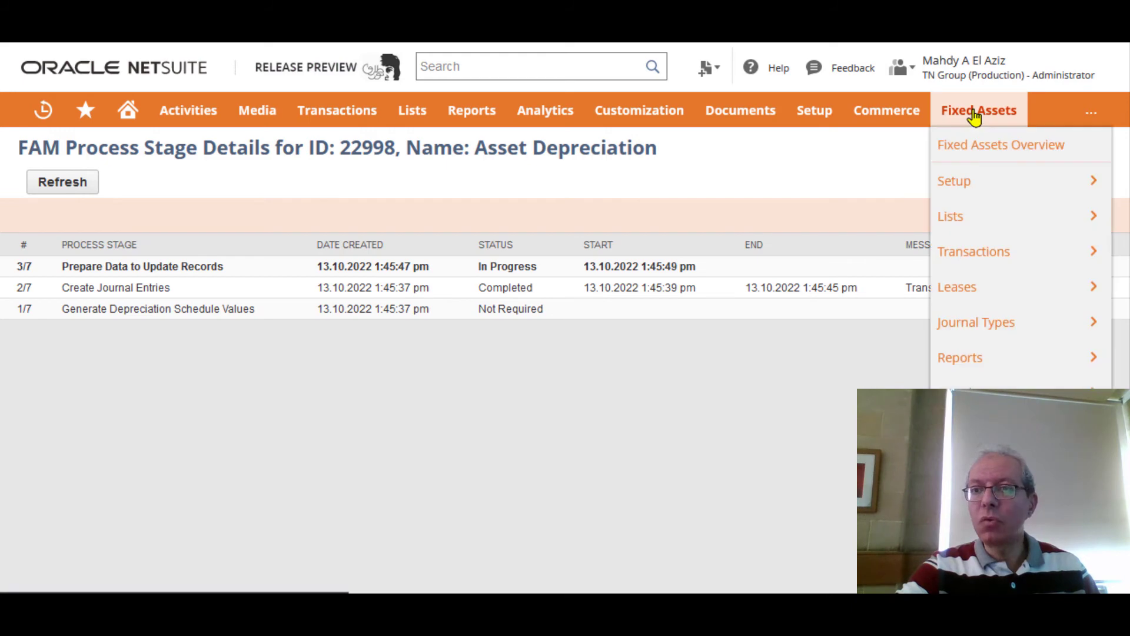
mouse_move(988, 258)
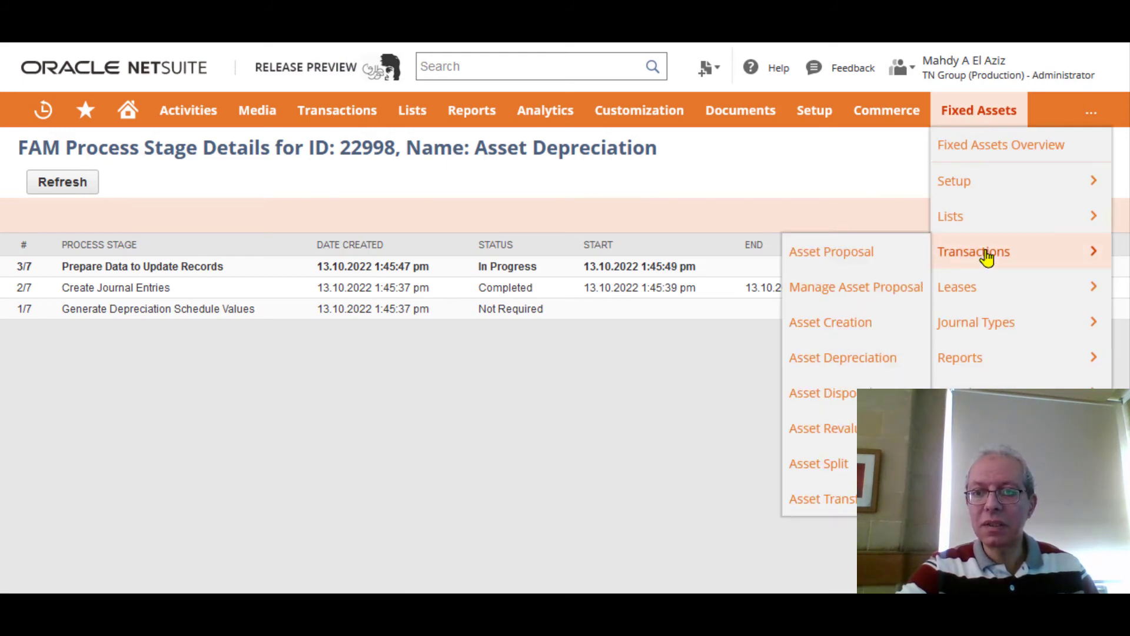
left_click(868, 362)
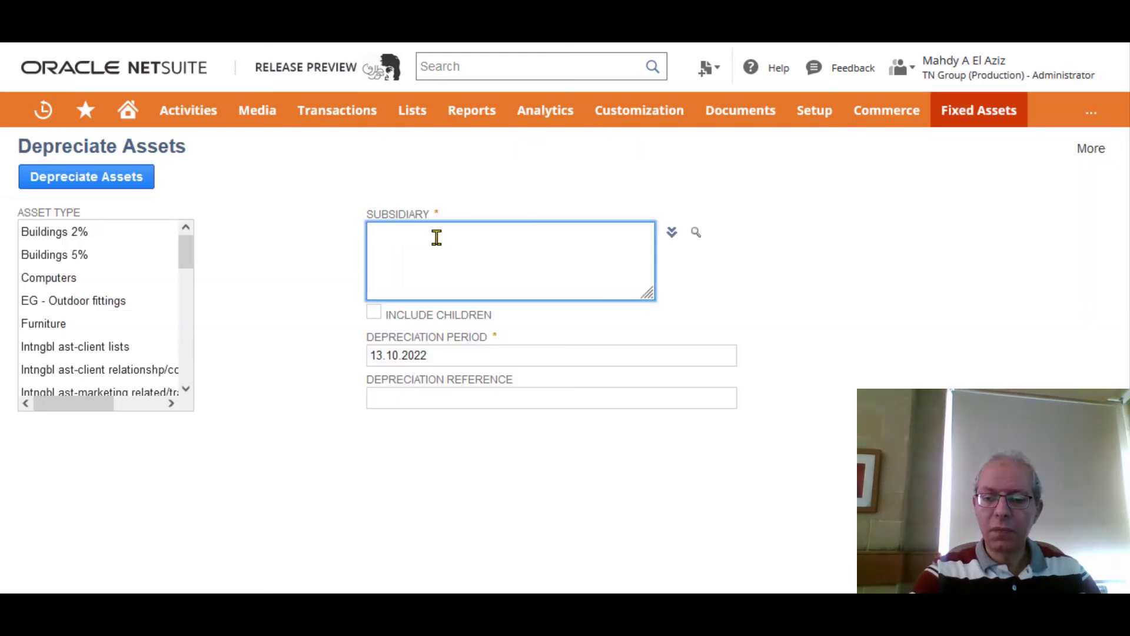
type("1202")
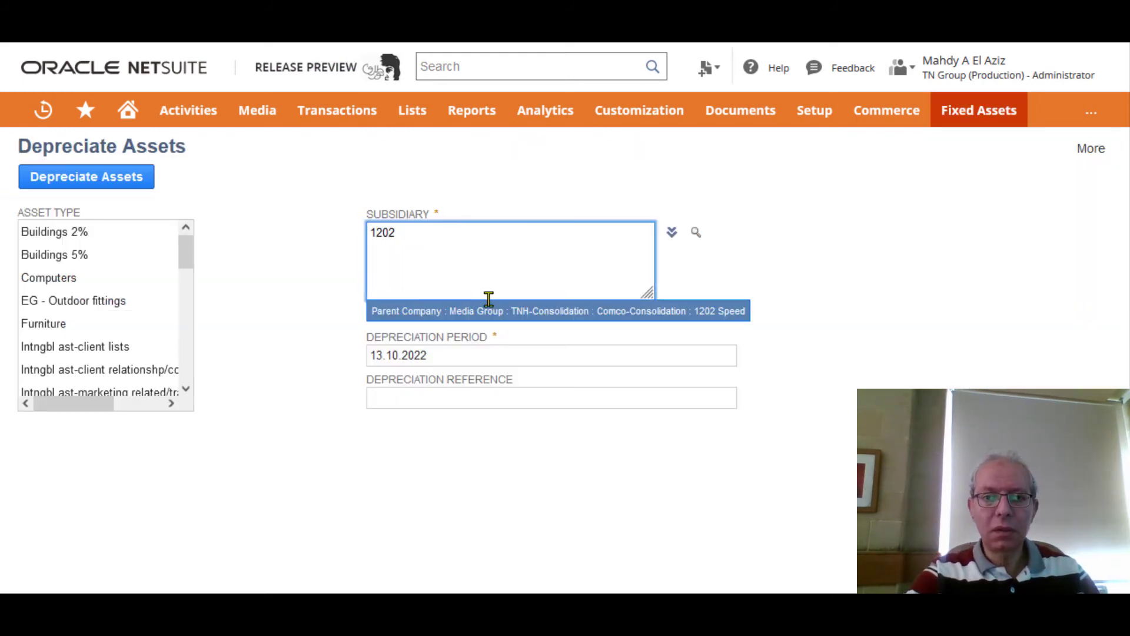
left_click(490, 303)
key("Tab")
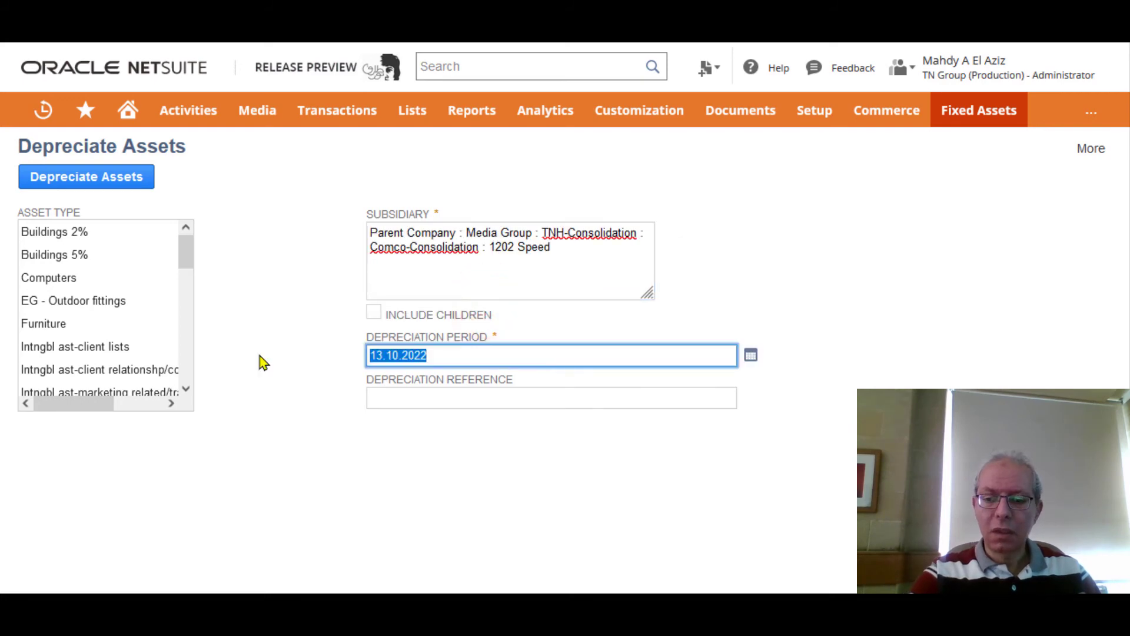
Step: Set the depreciation period to 30.11.2022, select asset type ROU Asset Buildings Rent, and run the depreciation
type("30.11")
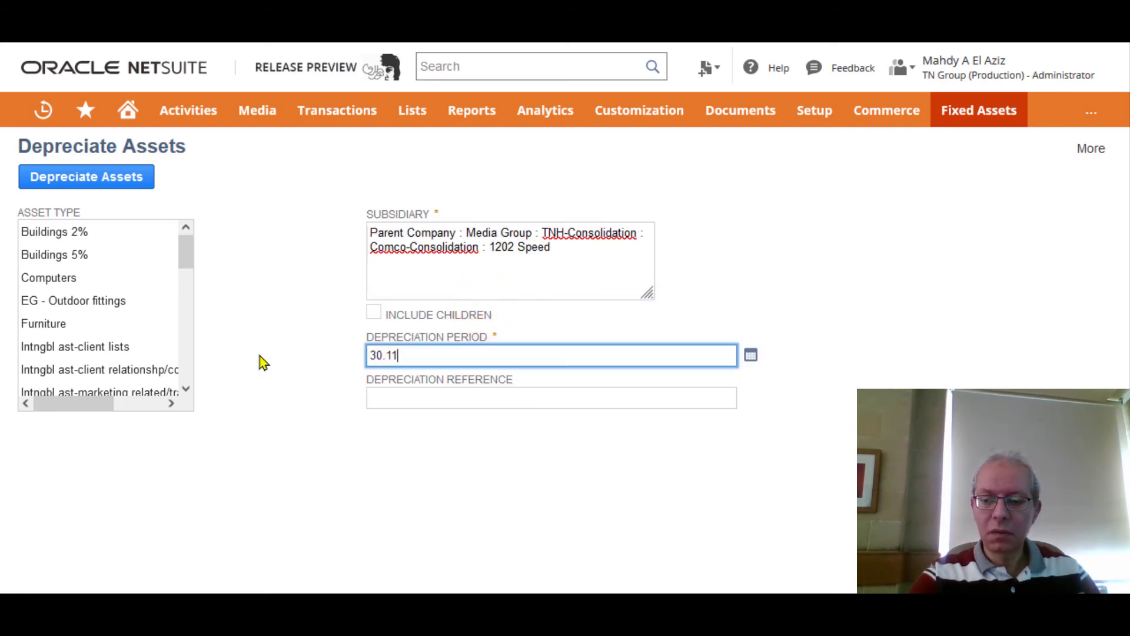
type(".22")
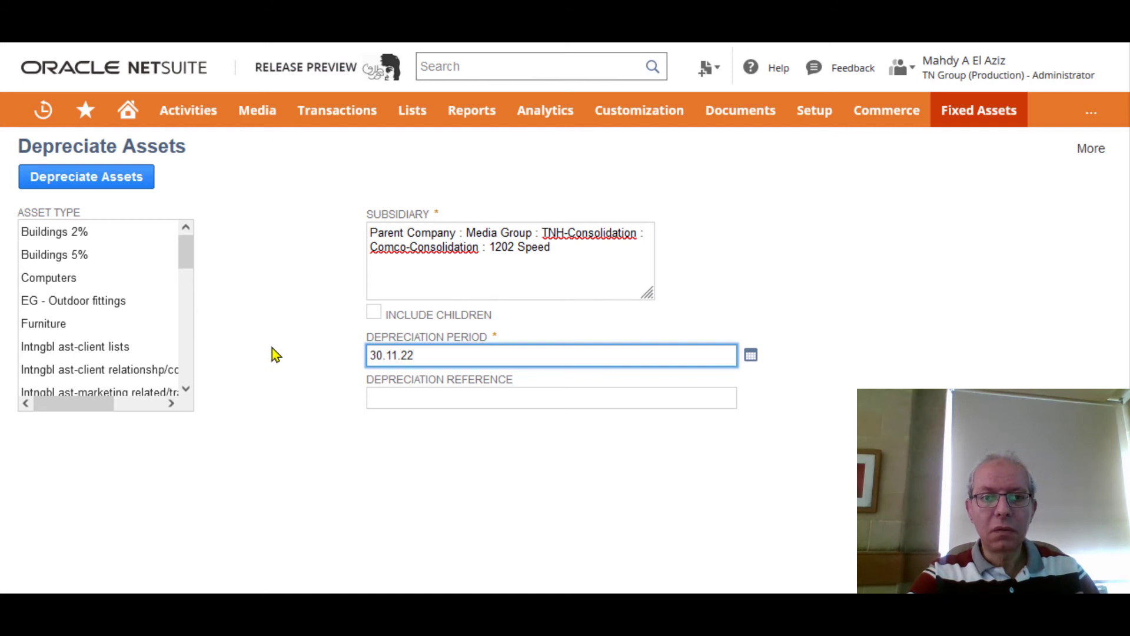
scroll(100, 293, "down", 5)
left_click(101, 291)
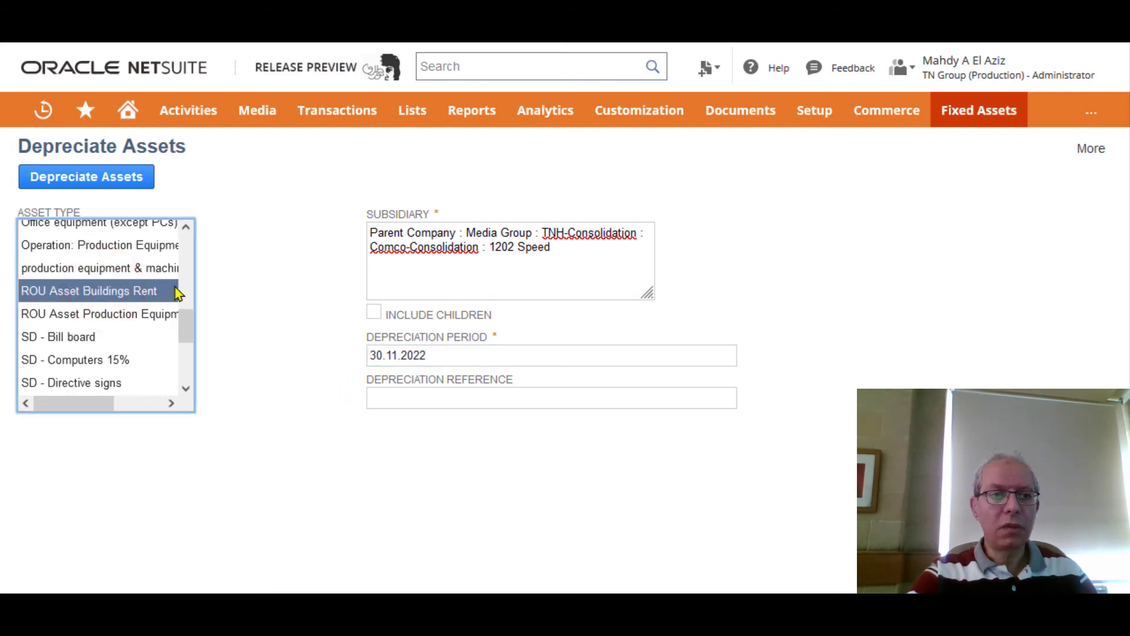
left_click(128, 178)
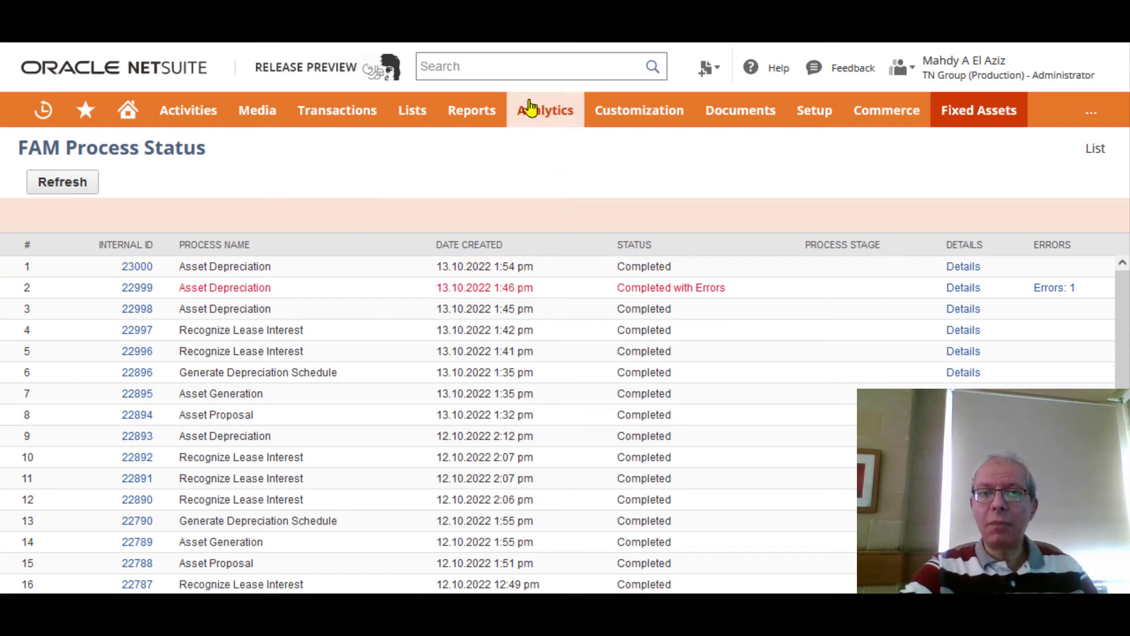
Step: Find and open the IS0001 Income Statement Multi Columns report and set its subsidiary context to 1202 Speed
left_click(475, 64)
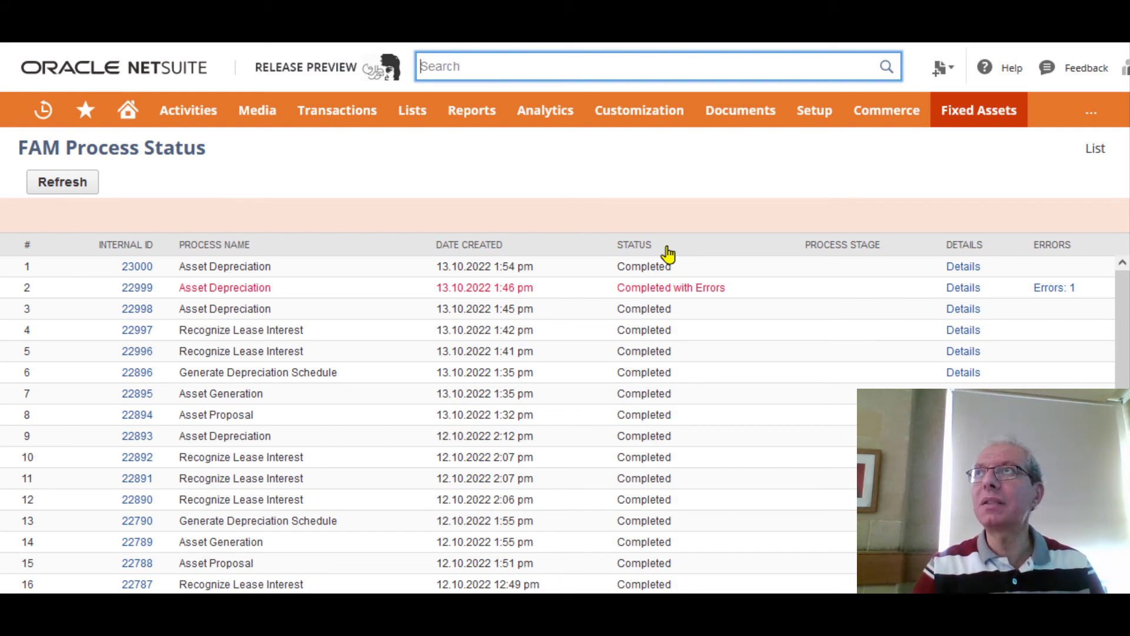
type("is0")
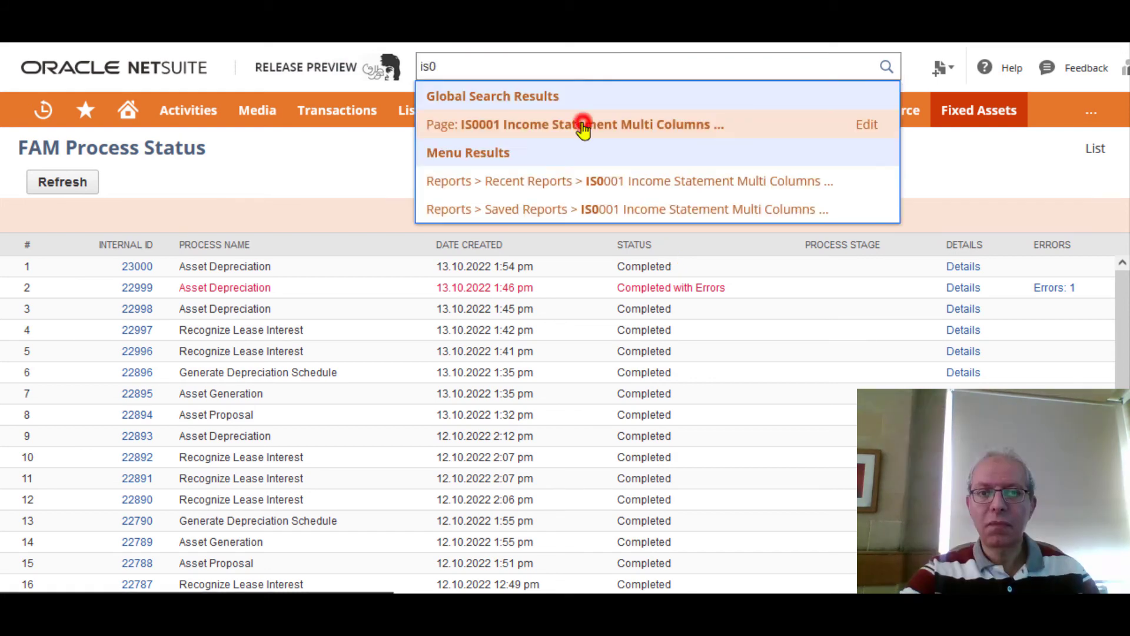
left_click(583, 128)
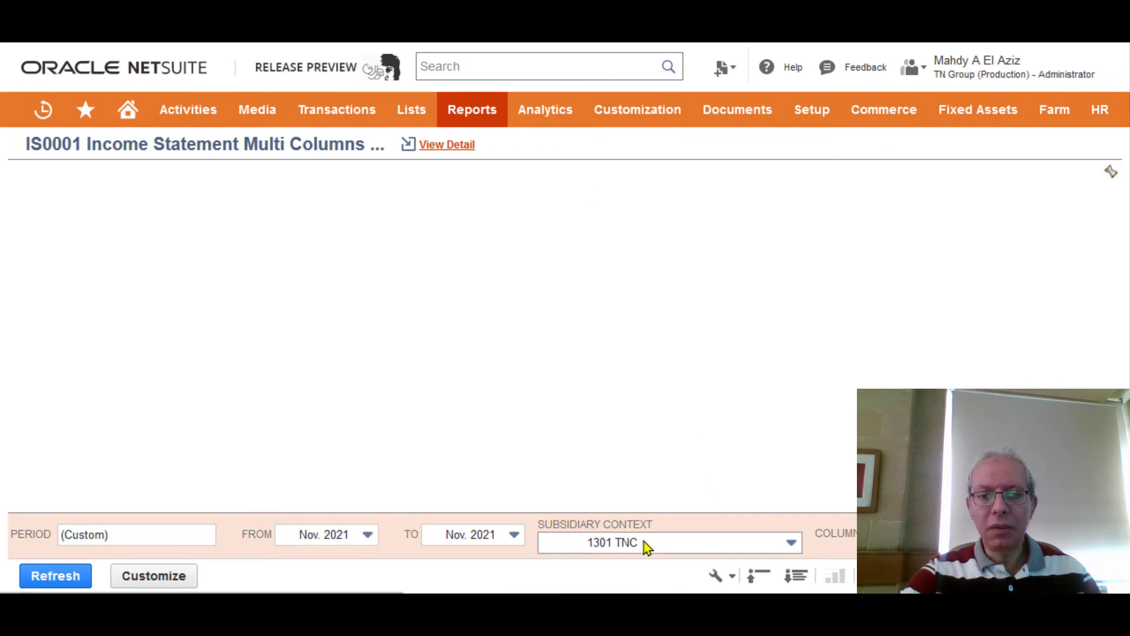
left_click(648, 538)
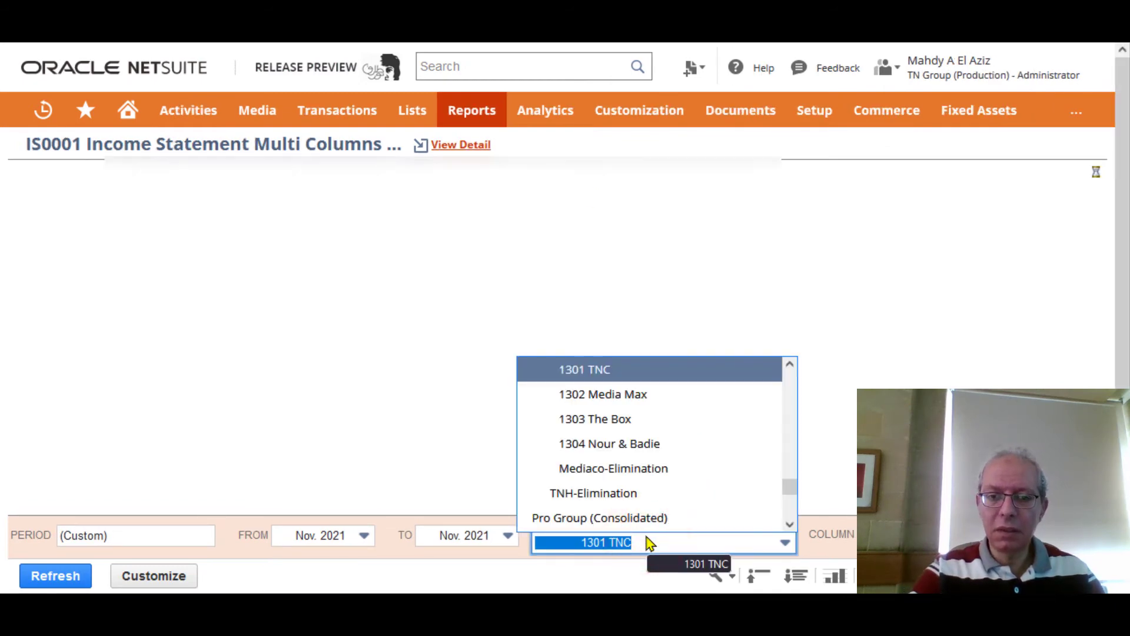
scroll(647, 542, "up", 9)
left_click(450, 564)
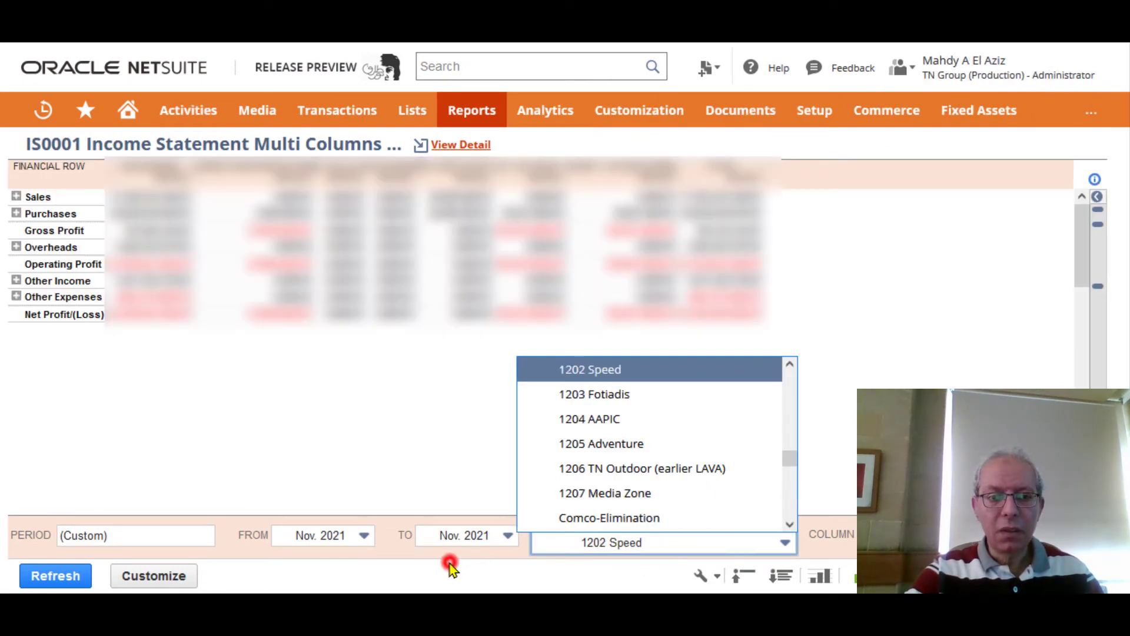
Step: Refresh the income statement for Oct 2022 to Nov 2022 and widen its Financial Row column to fit the account names
left_click(508, 537)
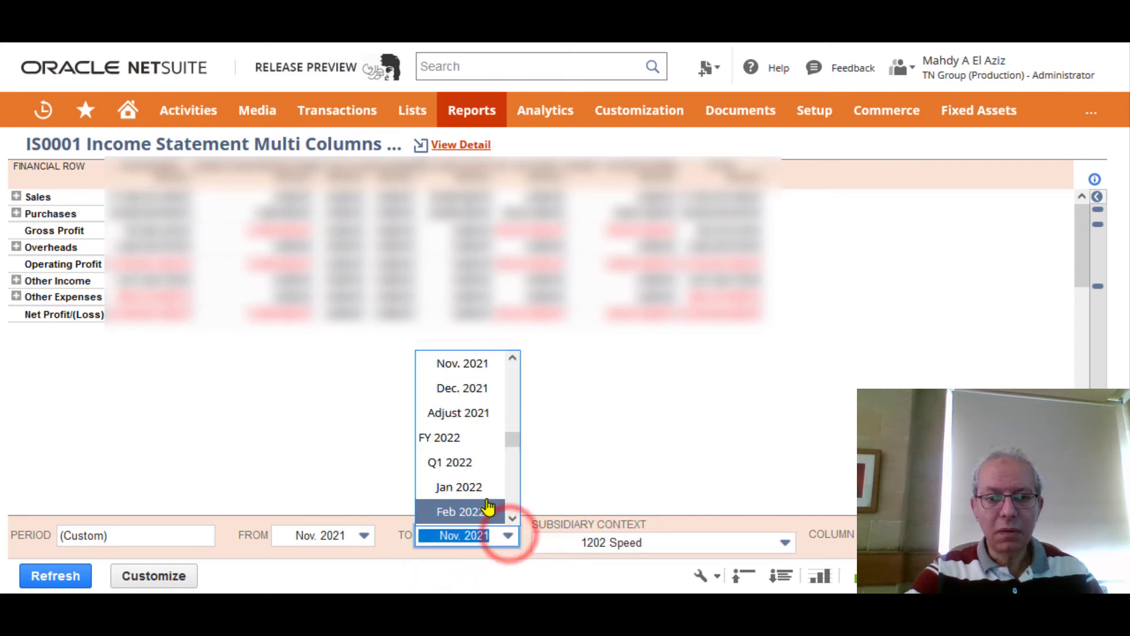
scroll(490, 507, "down", 5)
scroll(488, 505, "down", 2)
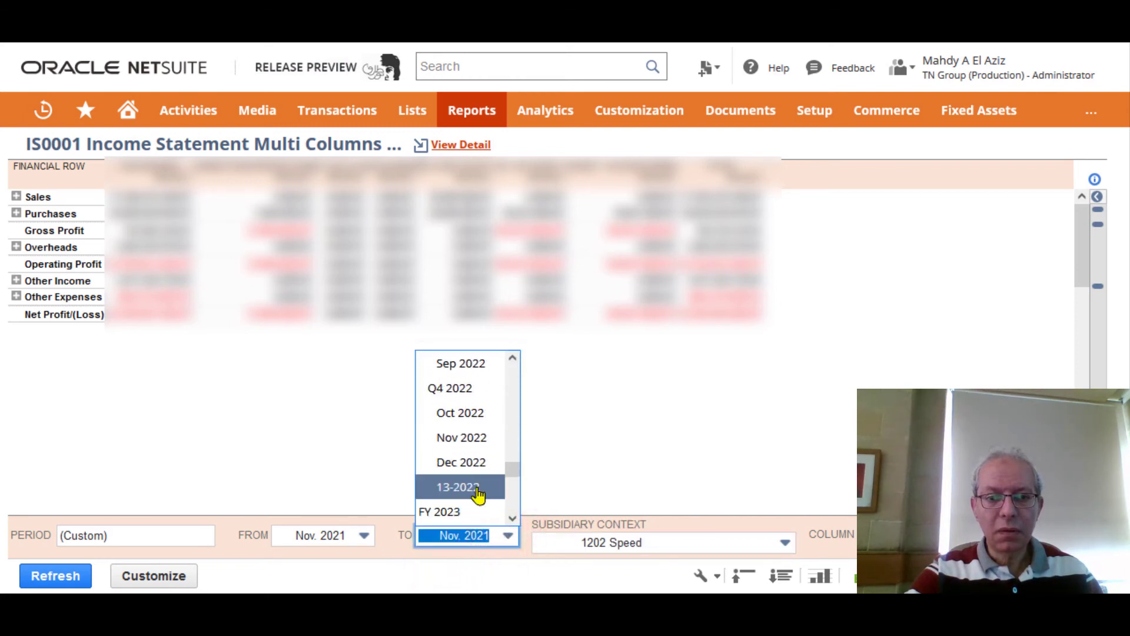
left_click(471, 439)
left_click(364, 536)
left_click(341, 379)
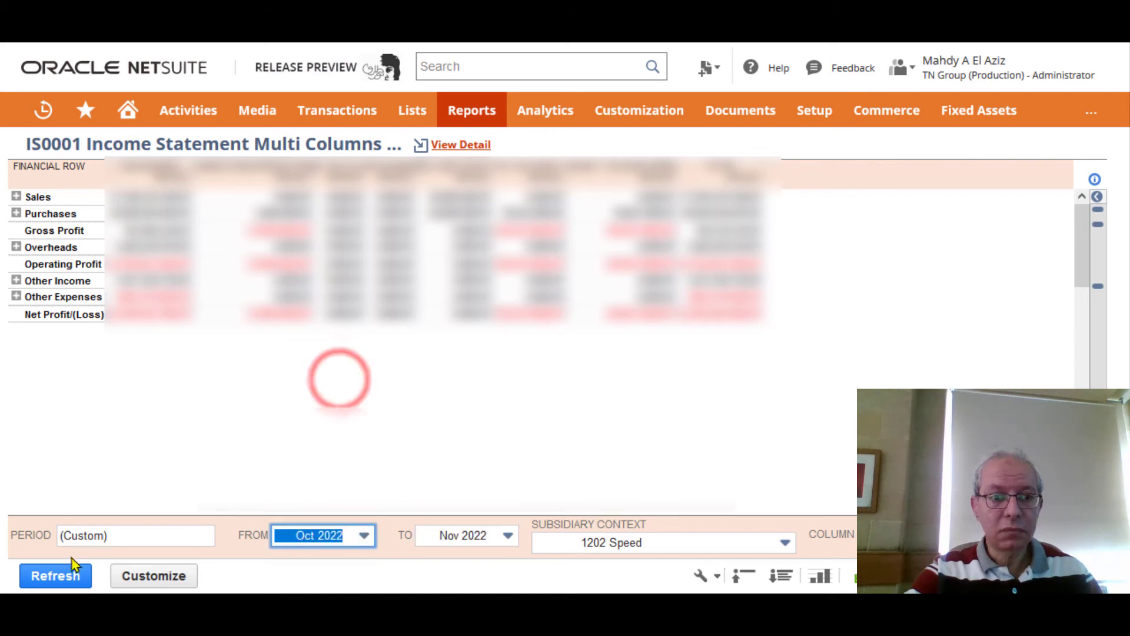
left_click(69, 574)
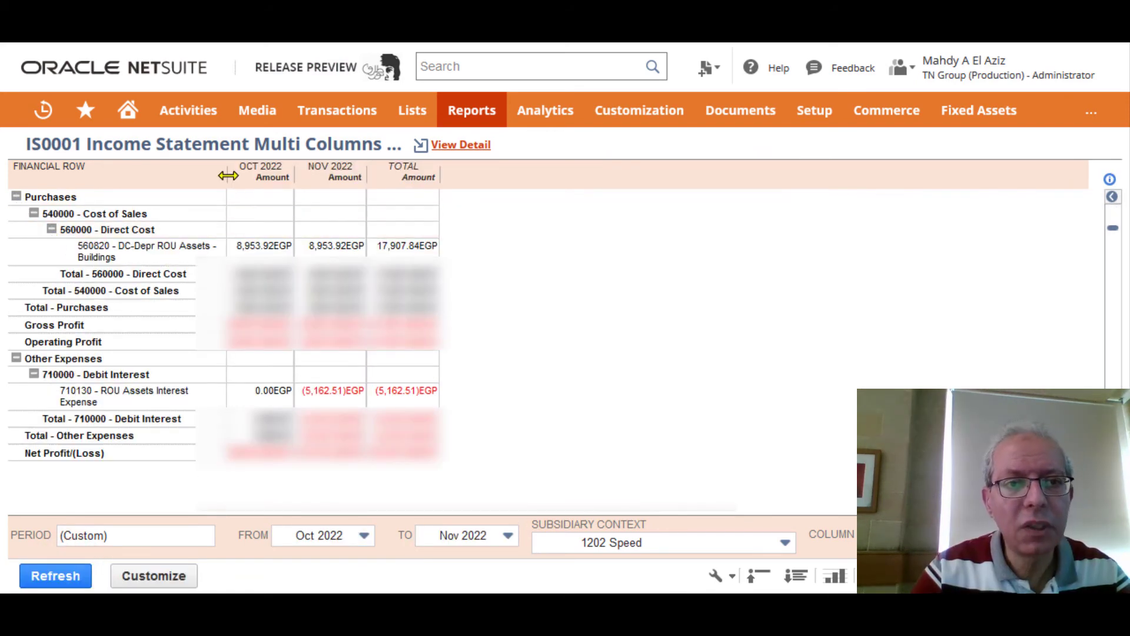
left_click_drag(228, 175, 345, 178)
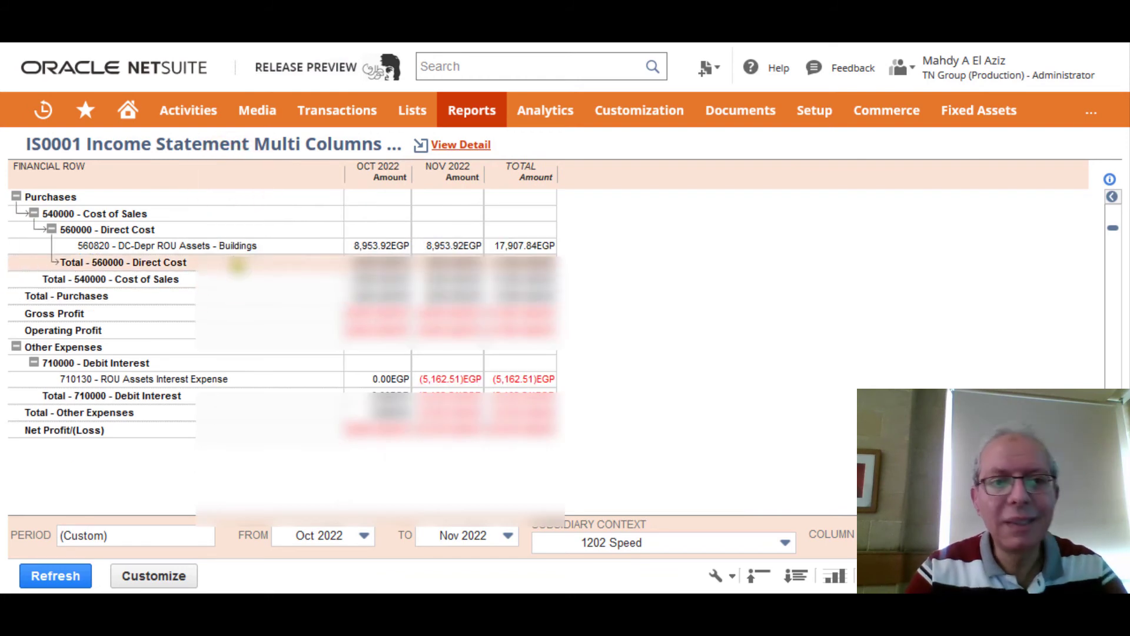
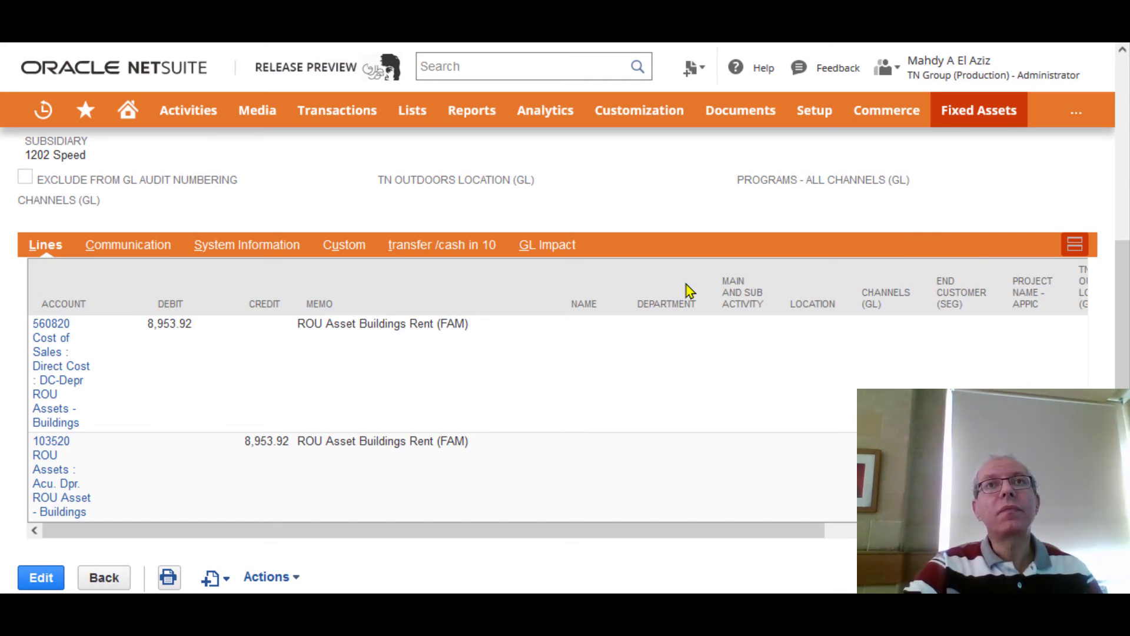
Step: Find and open the BS0004 Balance Sheet Multi Column report and set its subsidiary context to 1202 Speed
left_click(457, 68)
type("bs0")
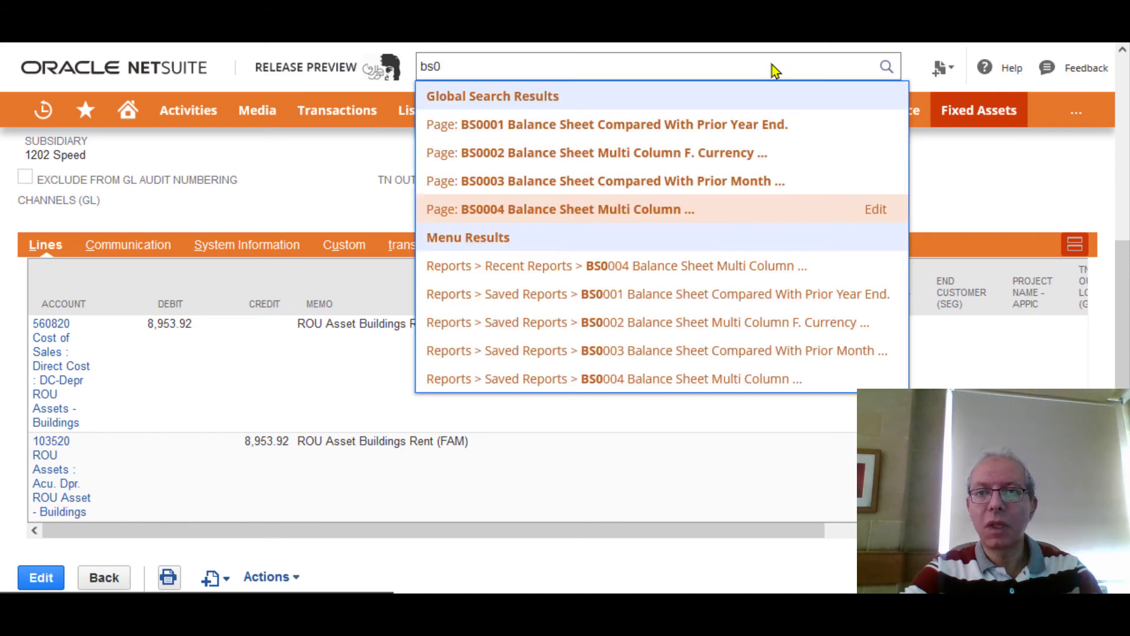
left_click(595, 354)
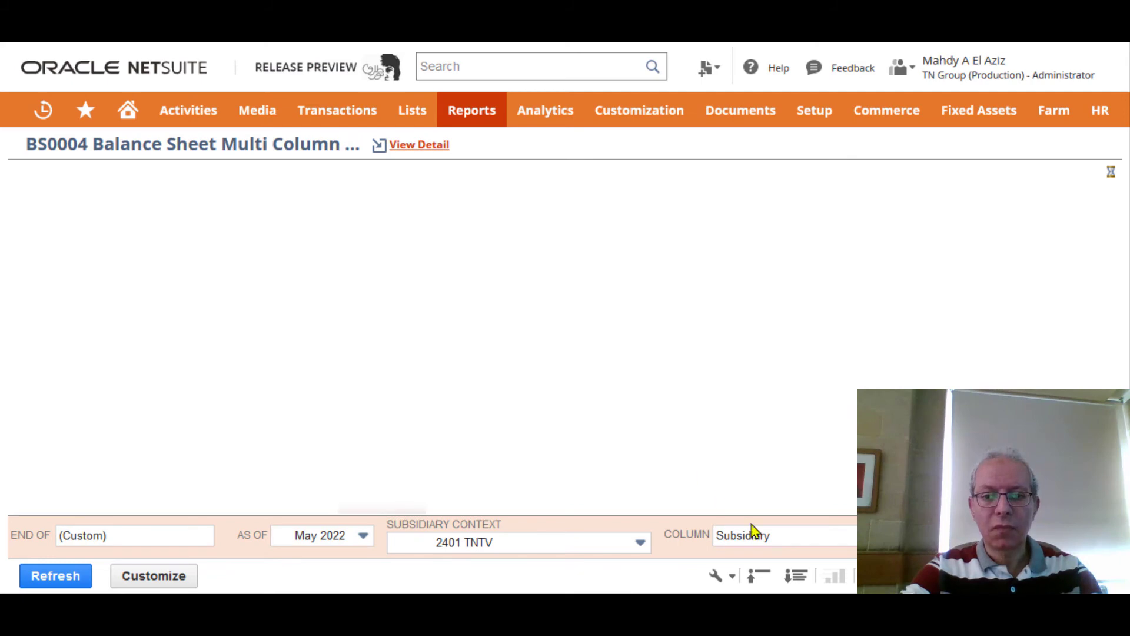
left_click(535, 544)
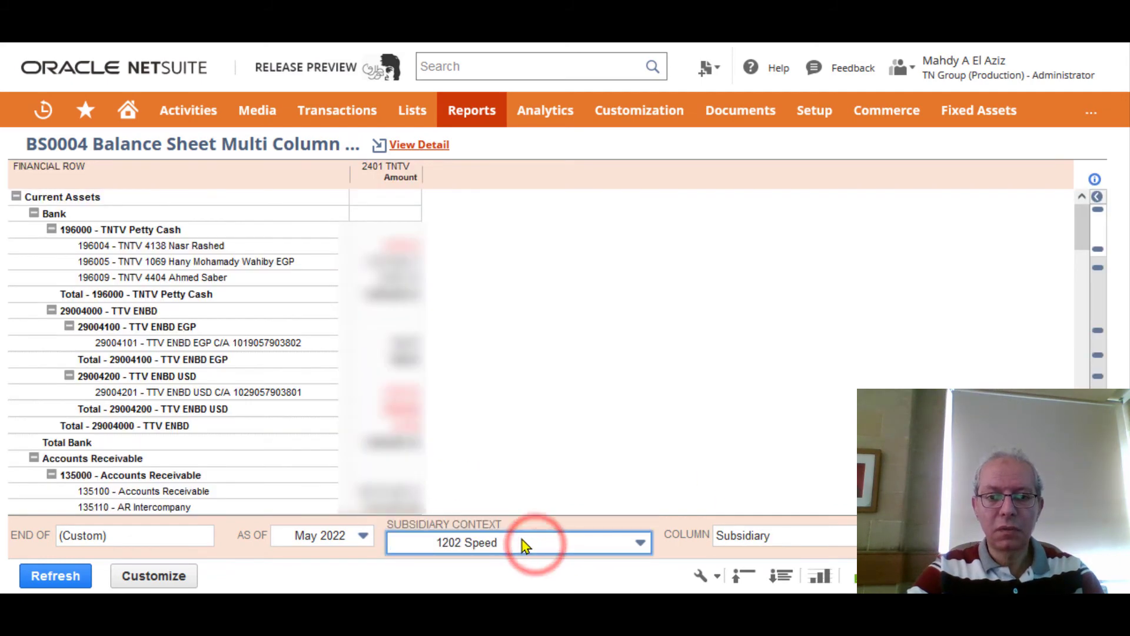
Step: Set the balance sheet's as-of period to Nov 2022 and refresh the report
left_click(363, 535)
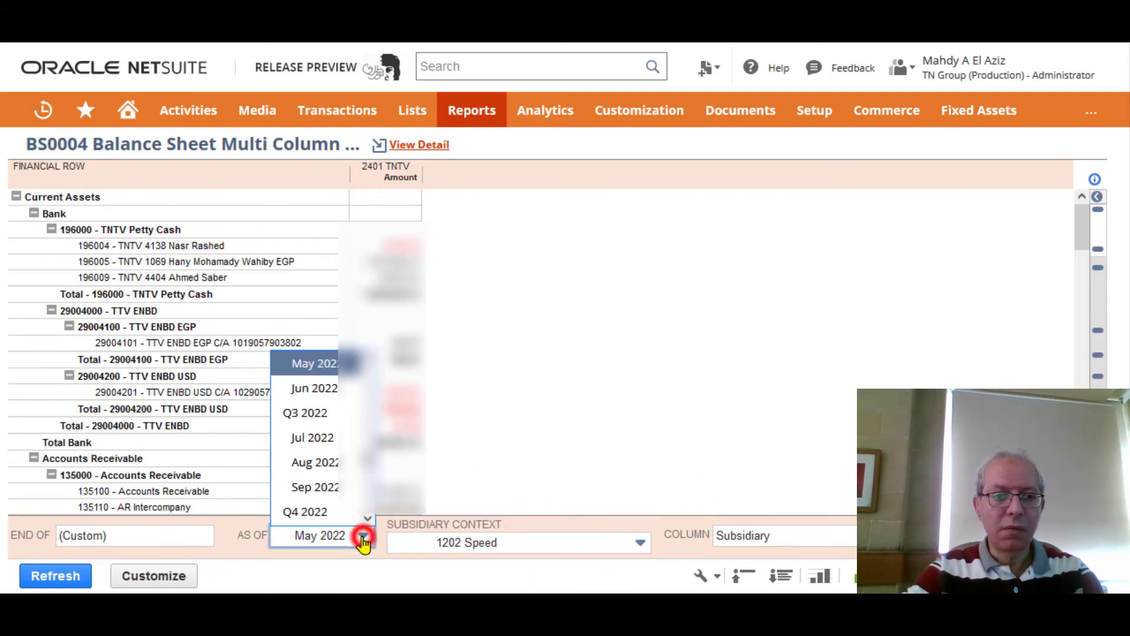
scroll(356, 500, "down", 3)
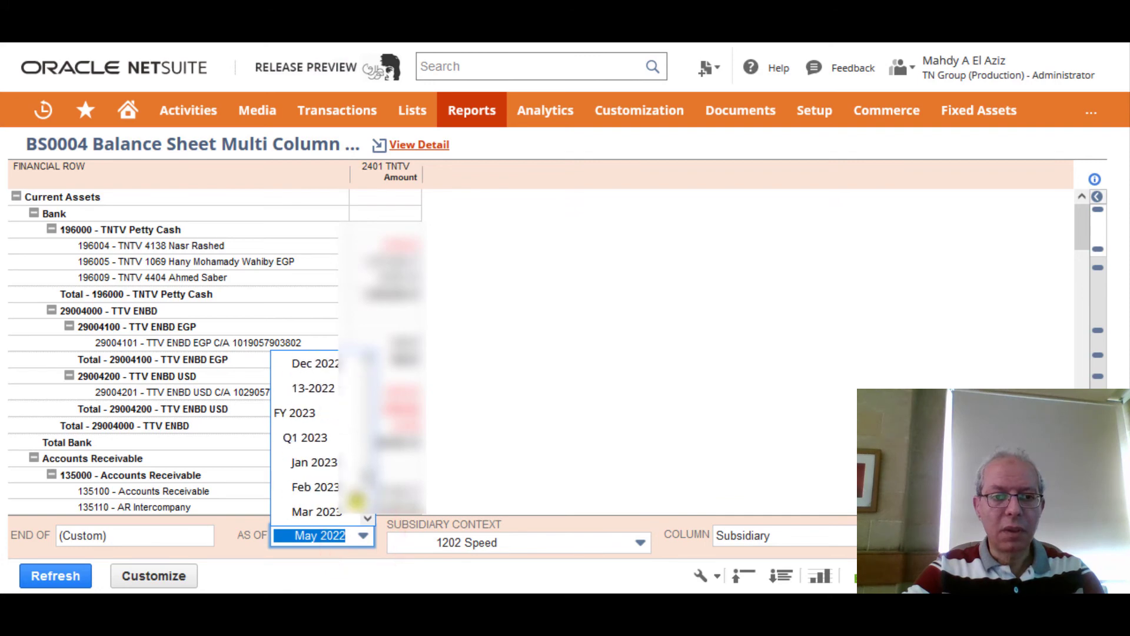
scroll(356, 500, "down", 1)
scroll(353, 489, "up", 2)
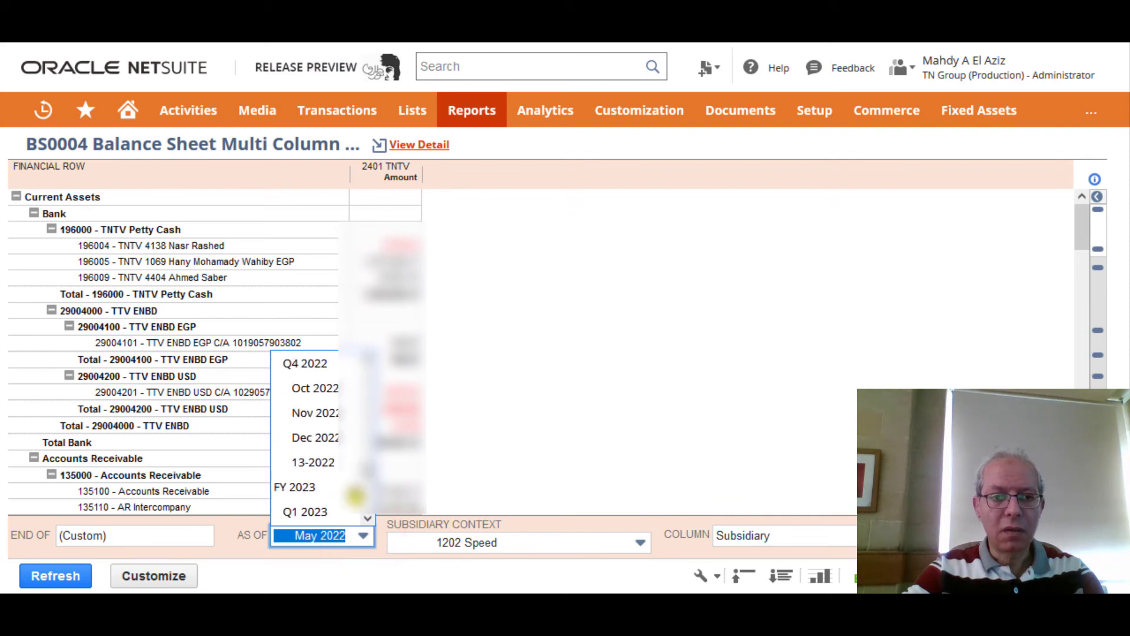
left_click(331, 415)
left_click(56, 575)
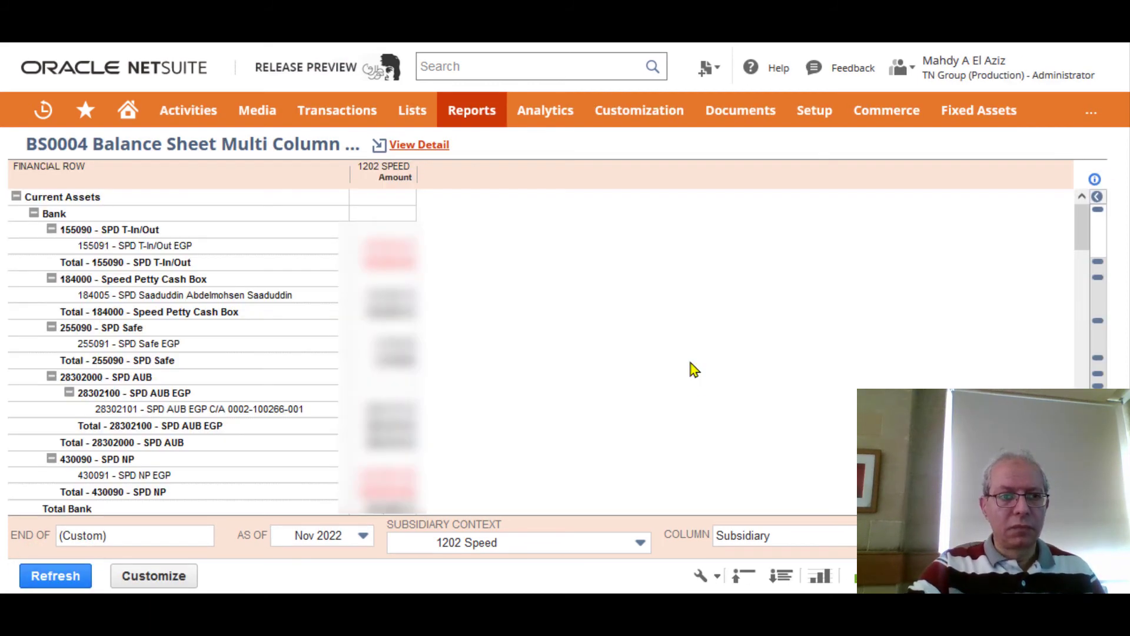
Step: Collapse the balance sheet, expand Fixed Assets and its ROU Assets group, widen the Financial Row column, and drill into the ROU Assets - Buildings amount
left_click(738, 578)
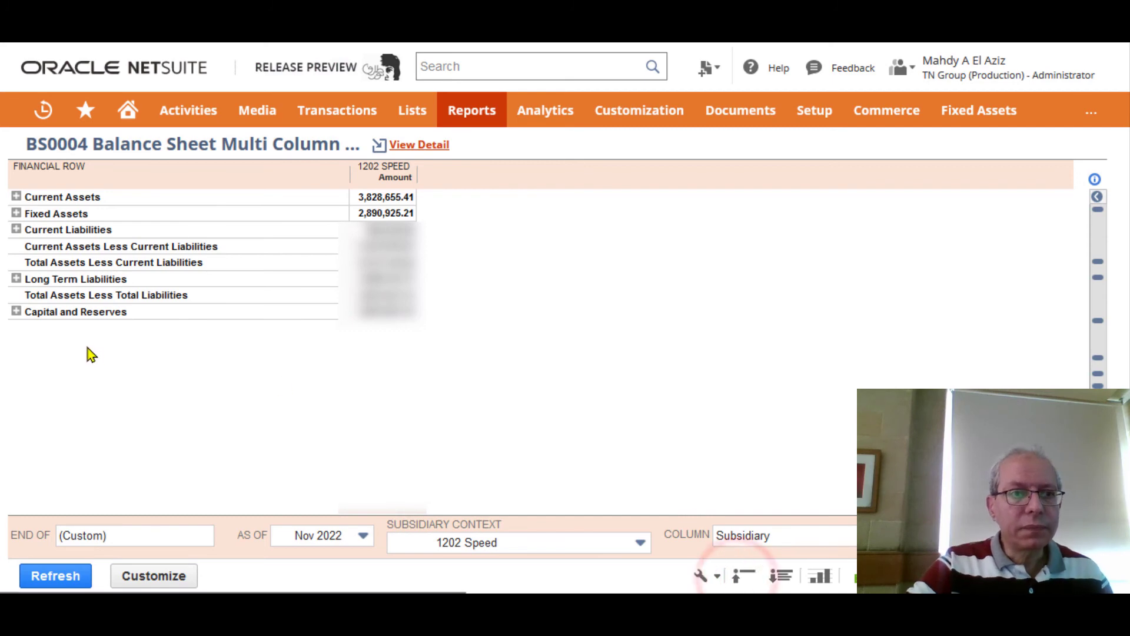
left_click(16, 213)
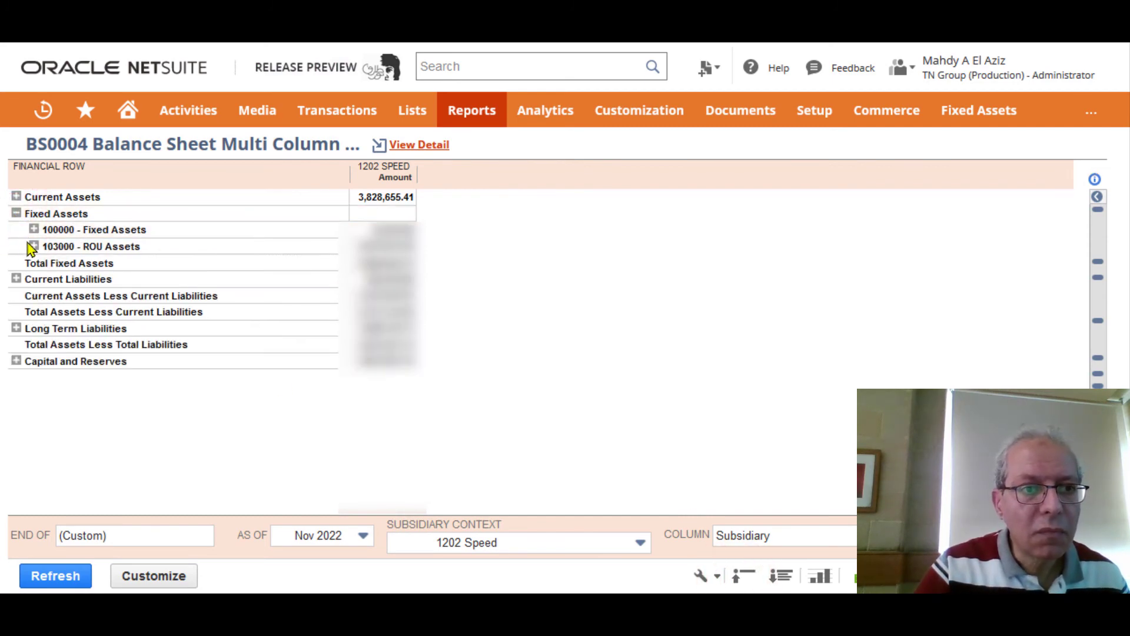
left_click(33, 246)
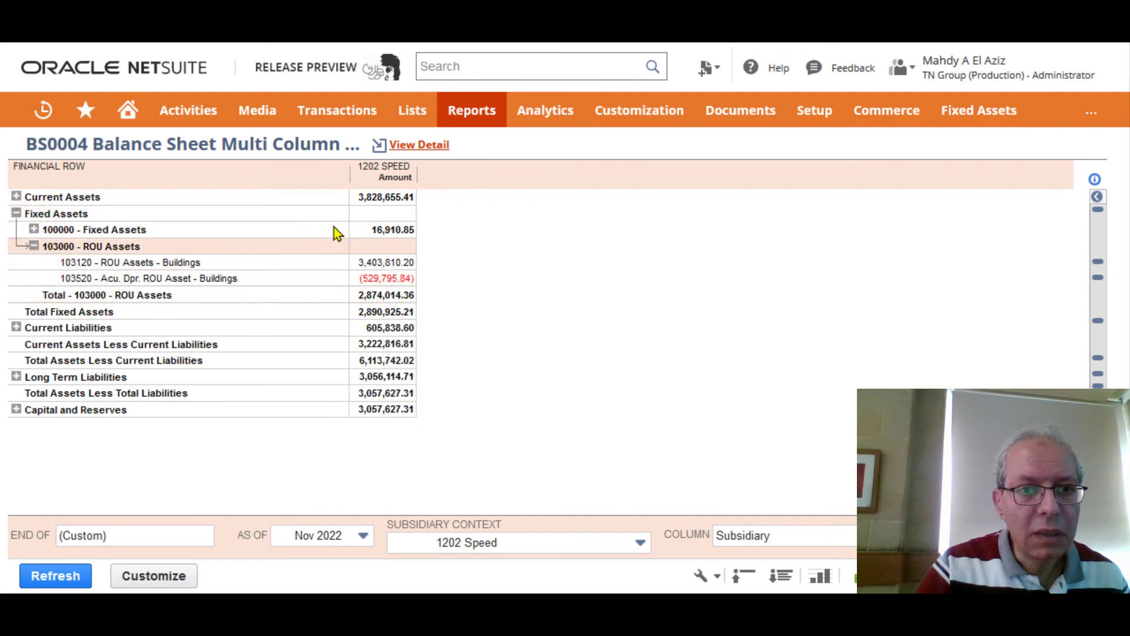
left_click_drag(352, 177, 445, 183)
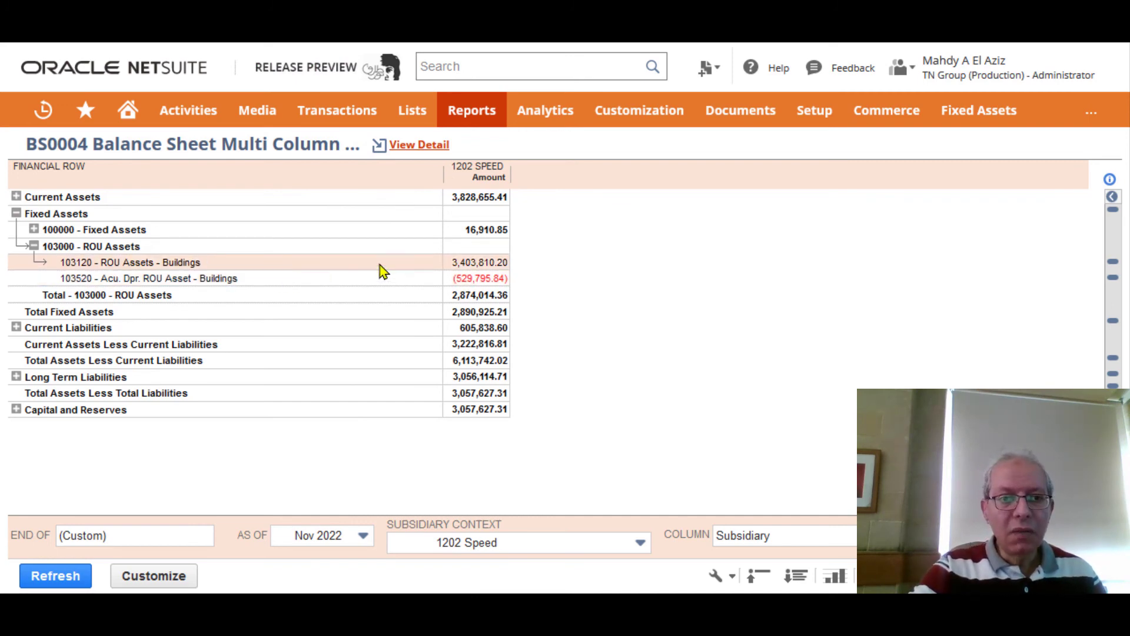
left_click(481, 265)
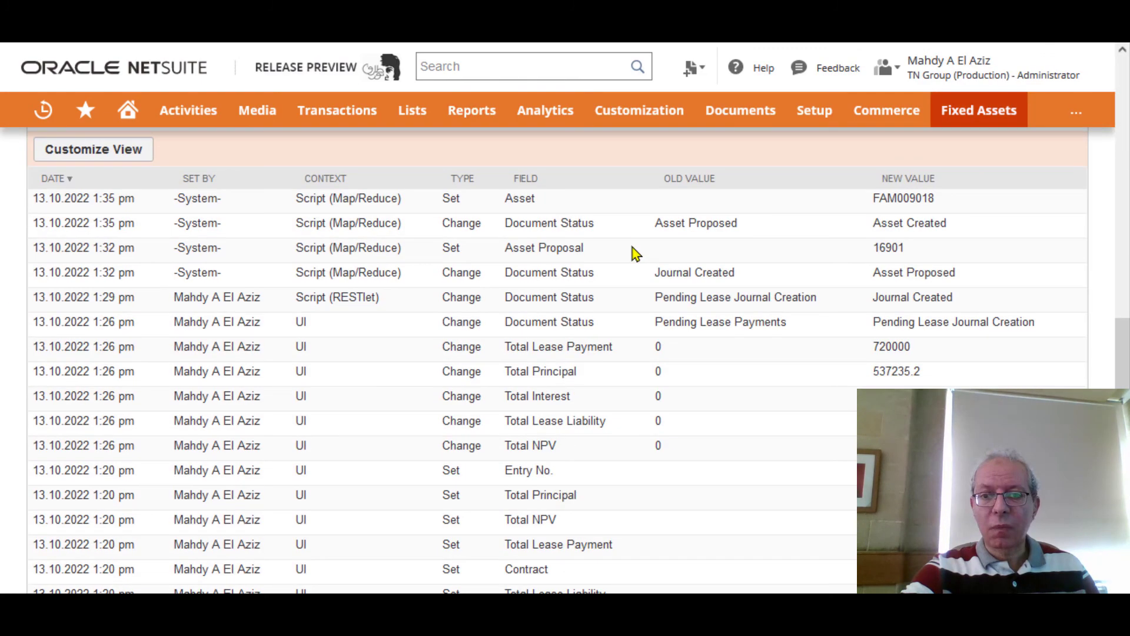
Step: Display the Lease Amortization Schedule on the lease record to examine the monthly payments, interest and principal
scroll(633, 252, "up", 4)
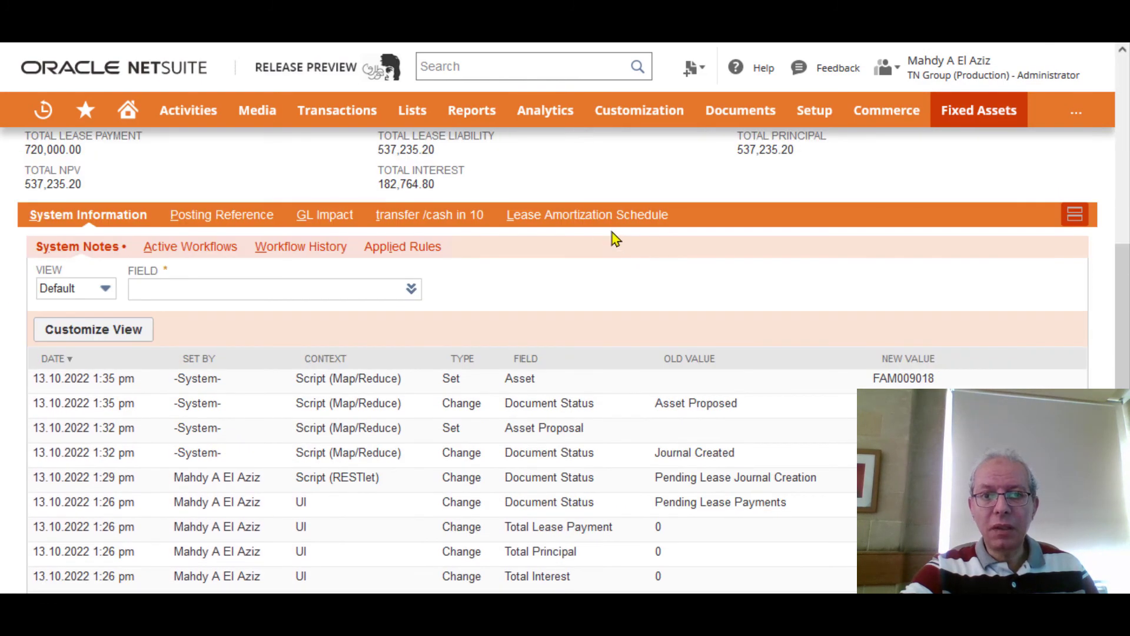
left_click(561, 217)
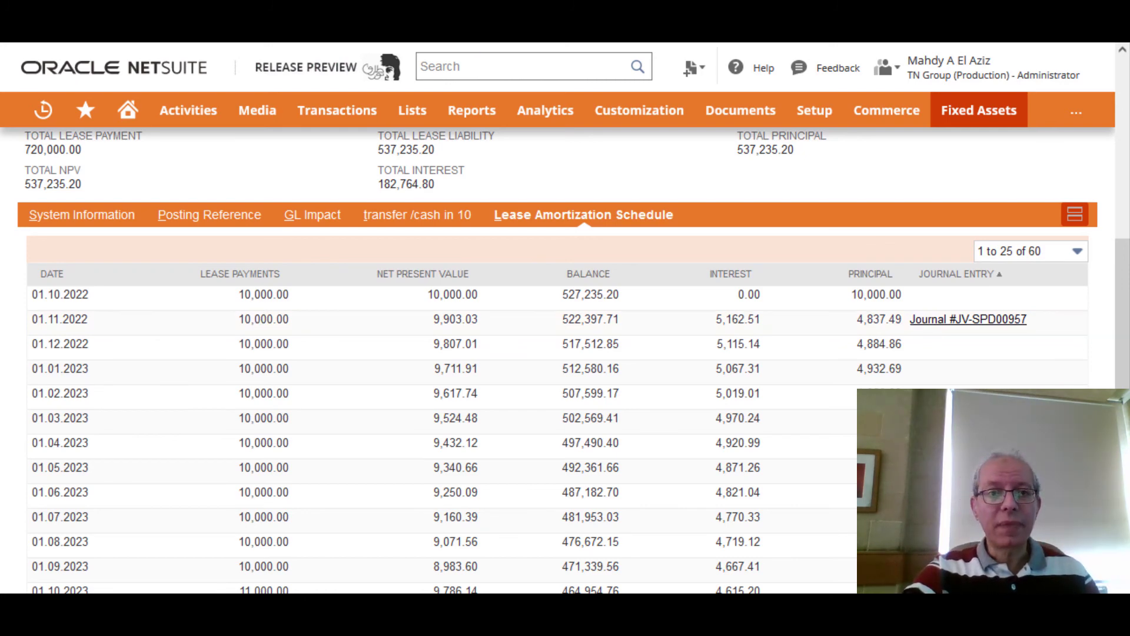
Step: Start a new check from the bank transactions and choose Long Term Liabilities : ROU Asset Lease Liability as the expense line's account
mouse_move(347, 122)
mouse_move(351, 182)
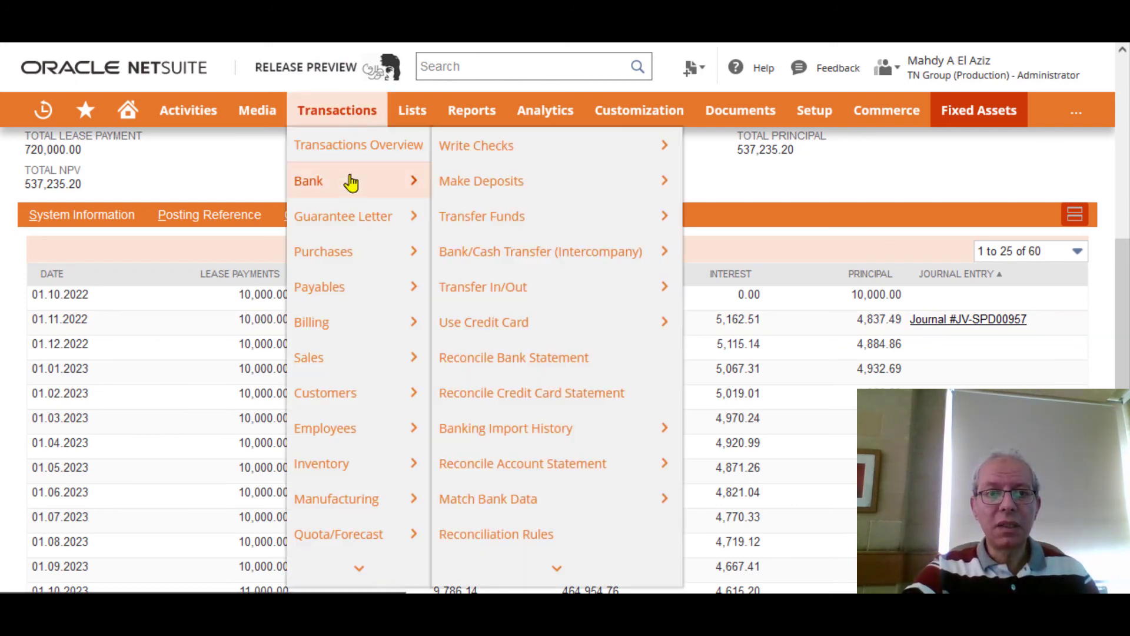
mouse_move(498, 149)
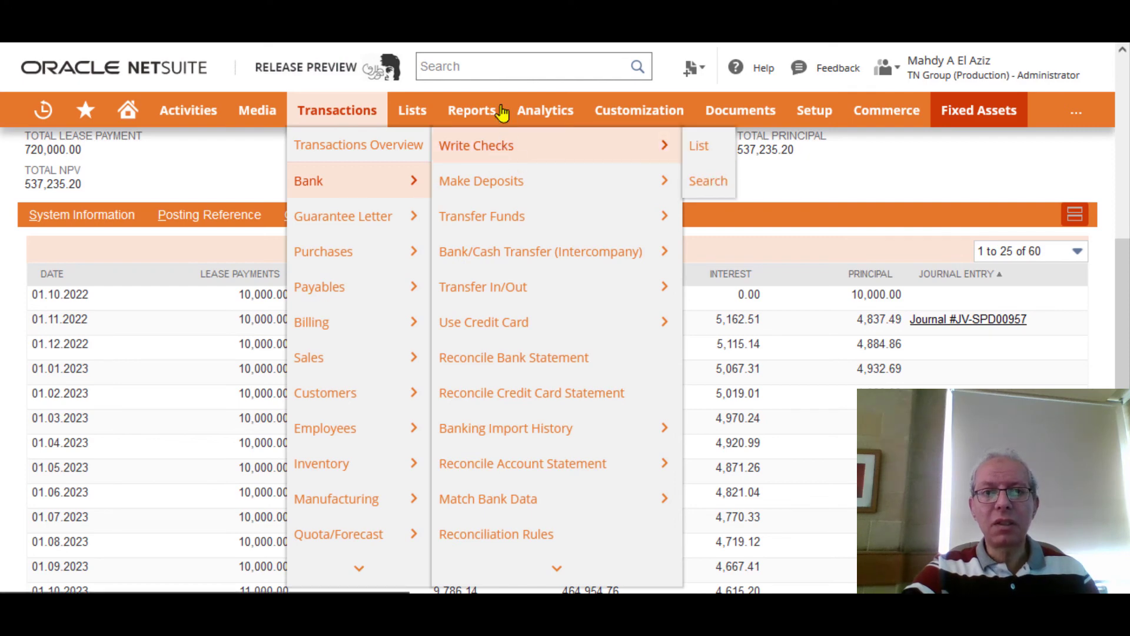
left_click(502, 111)
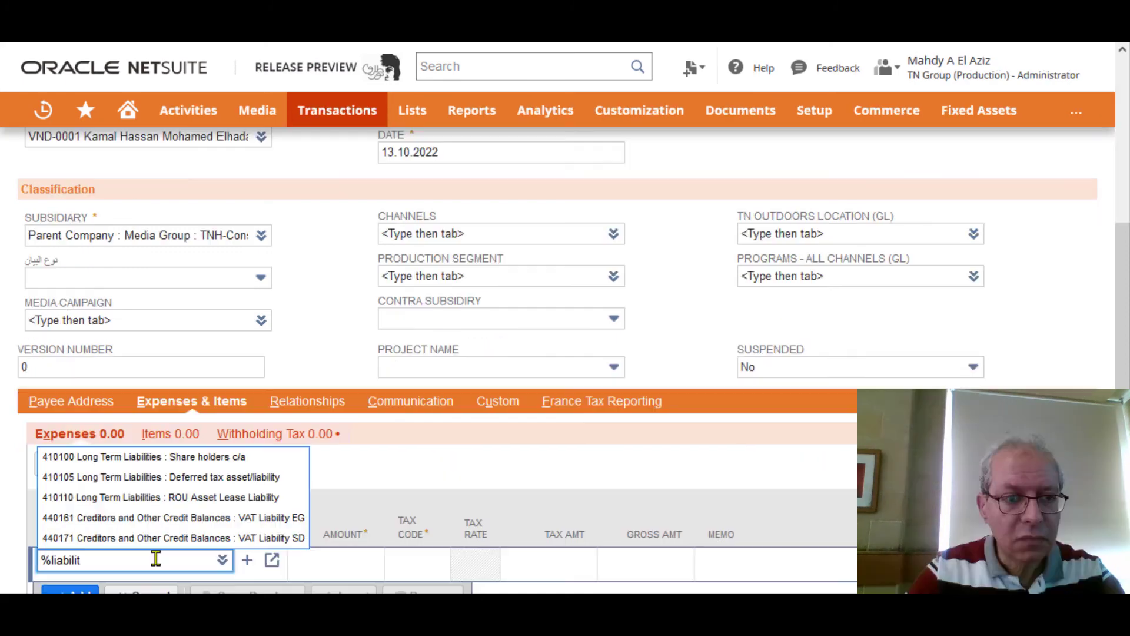
left_click(224, 498)
Step: Set the check's payee to the lease vendor and save the check
type("n")
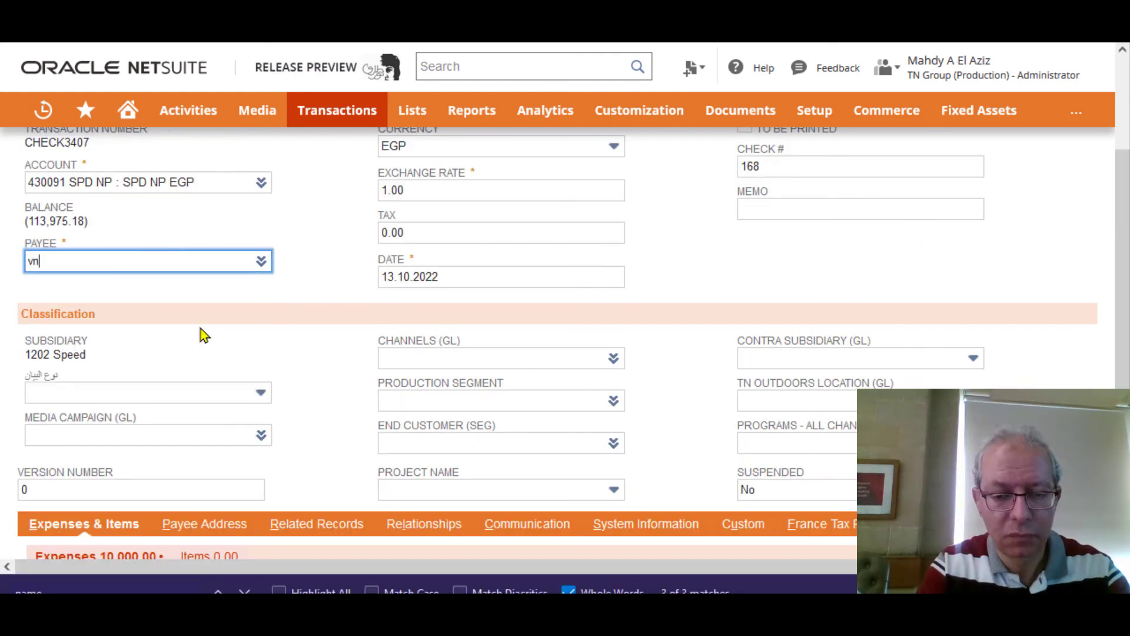
type("d-0001")
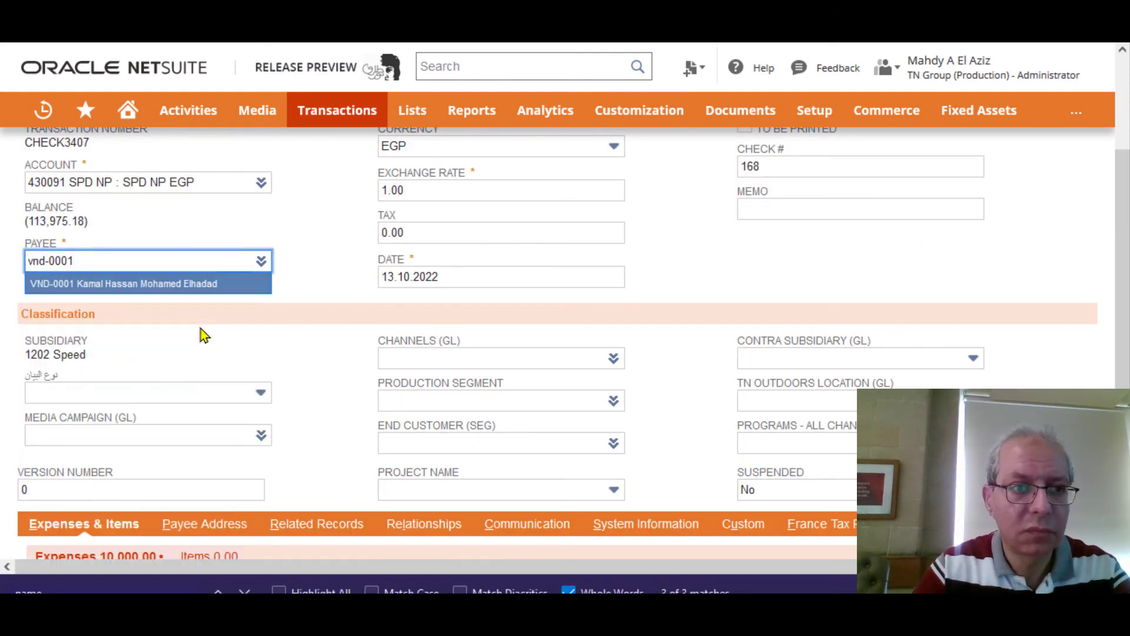
left_click(192, 282)
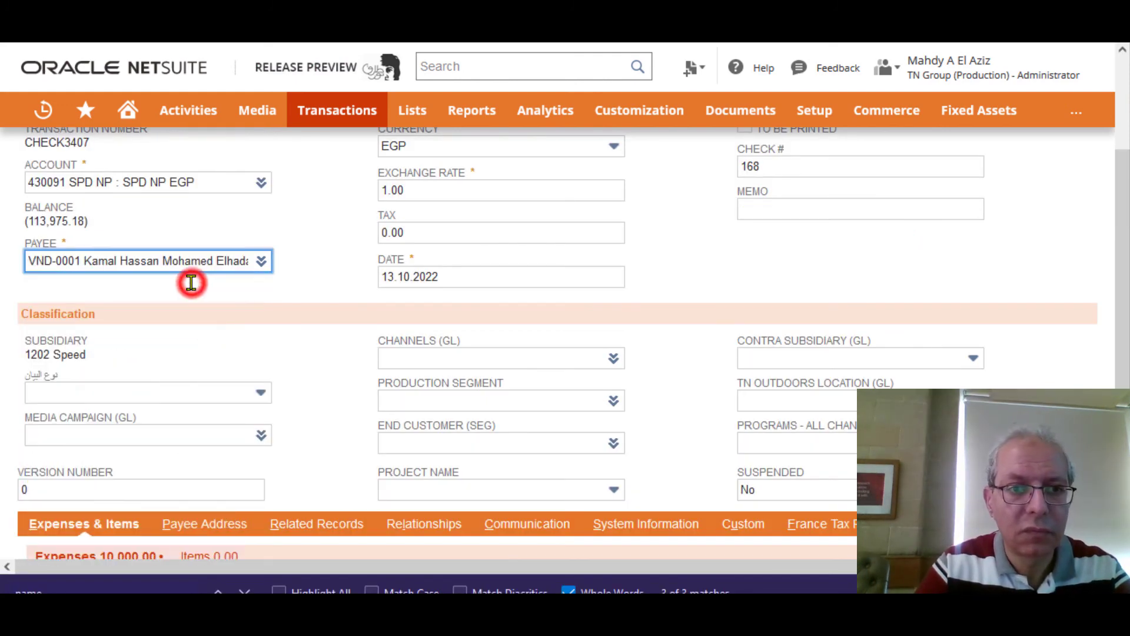
left_click(317, 282)
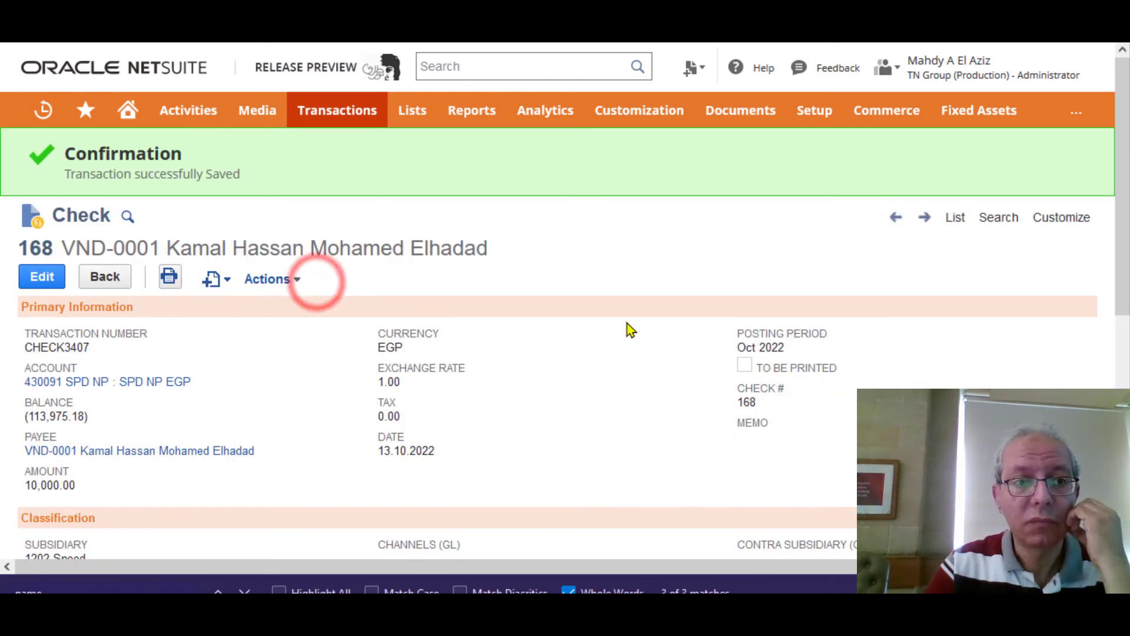
Step: Review the saved check's details and expense line, and open its GL Impact
scroll(629, 330, "down", 5)
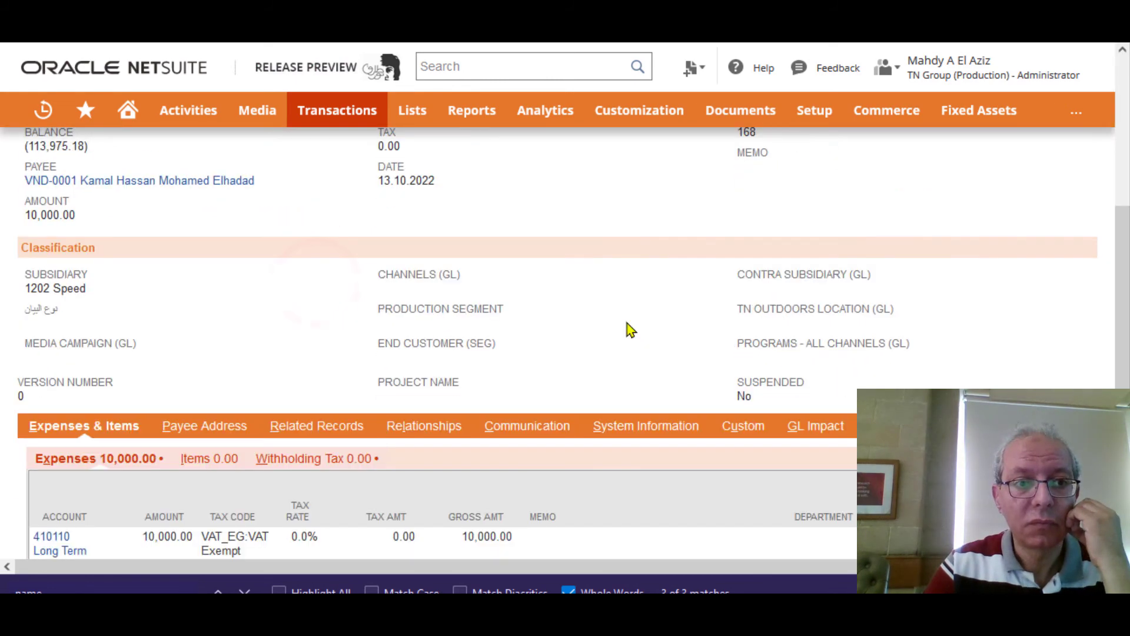
scroll(629, 330, "up", 5)
mouse_move(291, 278)
left_click(298, 384)
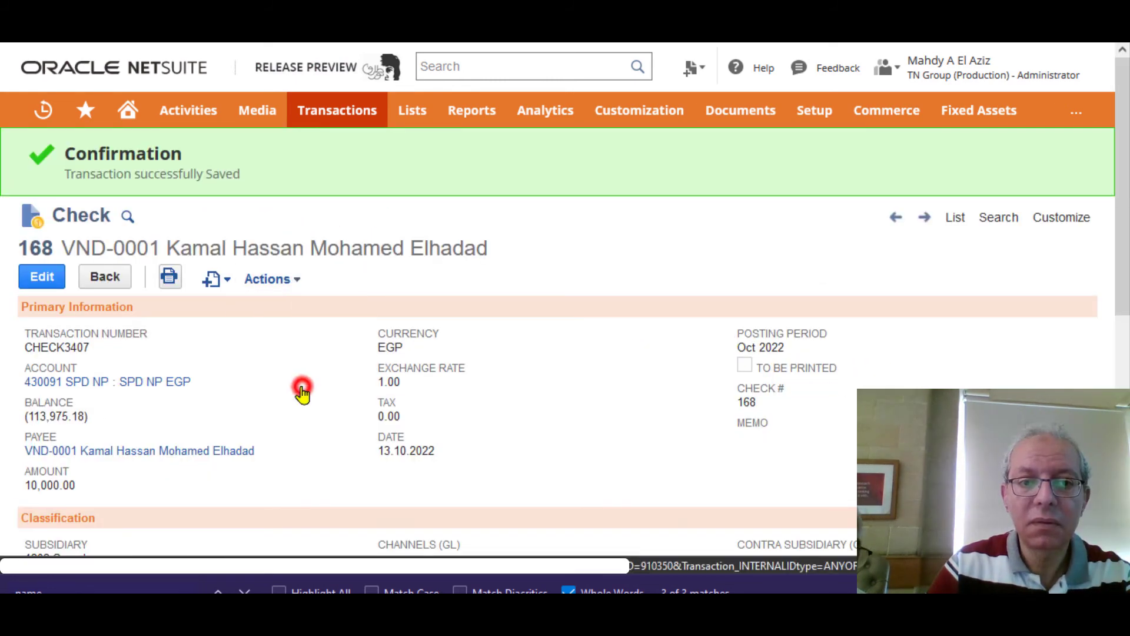